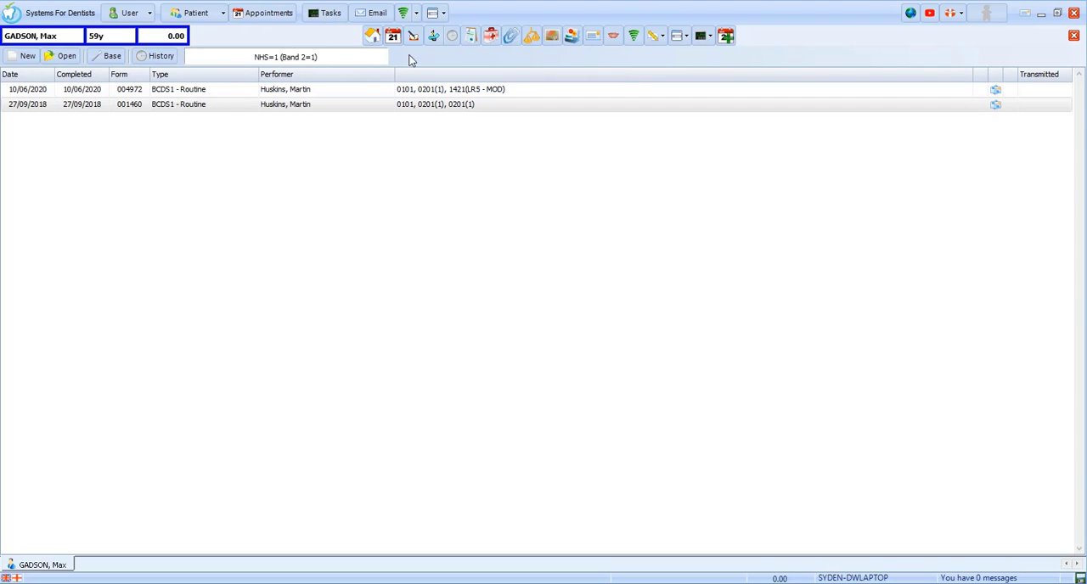
# Step: Review the patient's treatment history report and close it
pyautogui.click(452, 43)
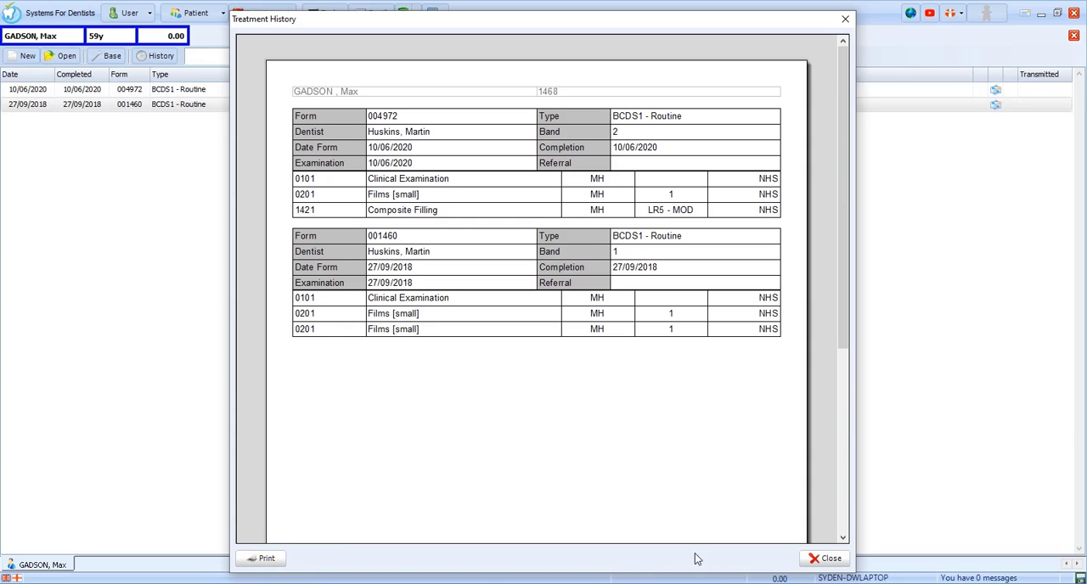
pyautogui.click(828, 560)
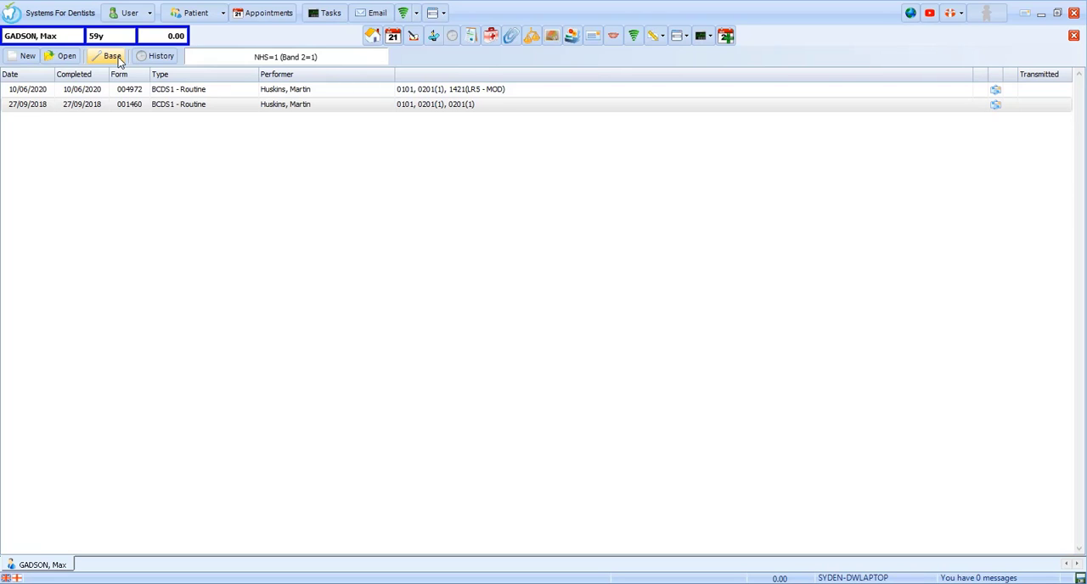
# Step: Create a treatment course dated 05/10/2020 with the NHS scheme, Routine Treatment category, NHS Contract and no exemption
pyautogui.click(29, 59)
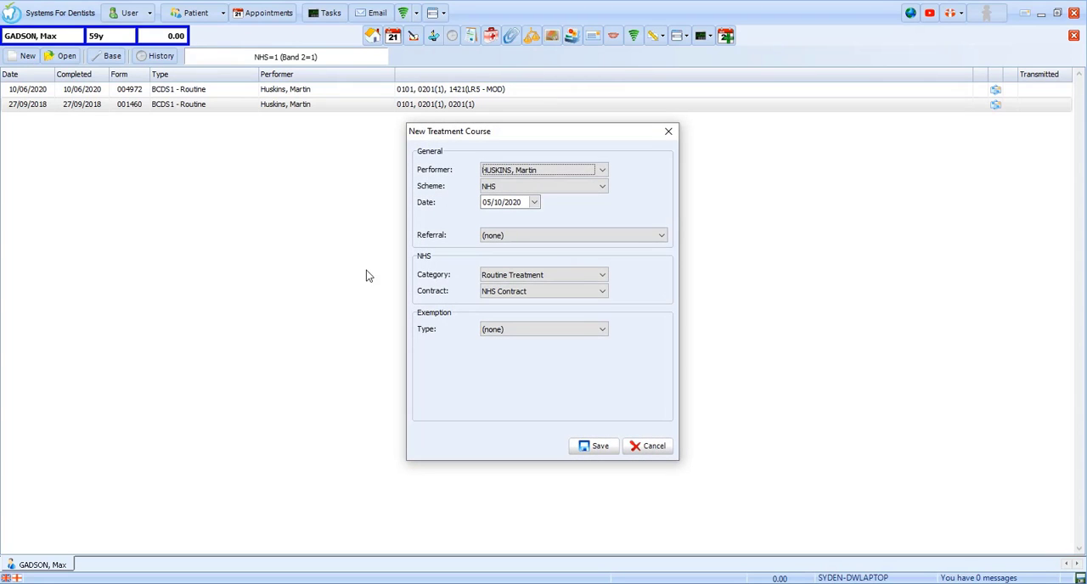
pyautogui.click(603, 188)
pyautogui.click(603, 189)
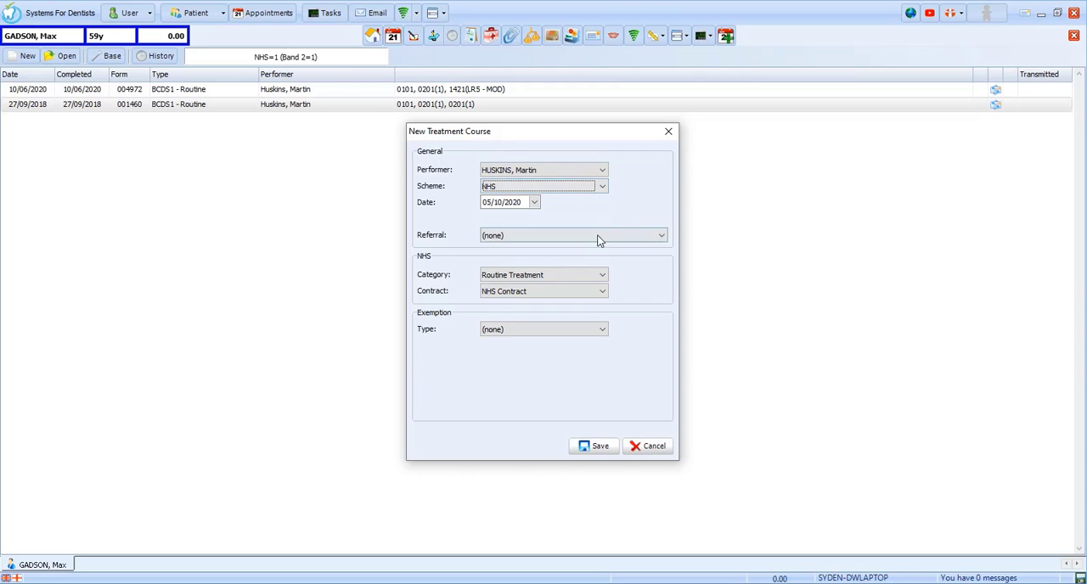
pyautogui.click(597, 277)
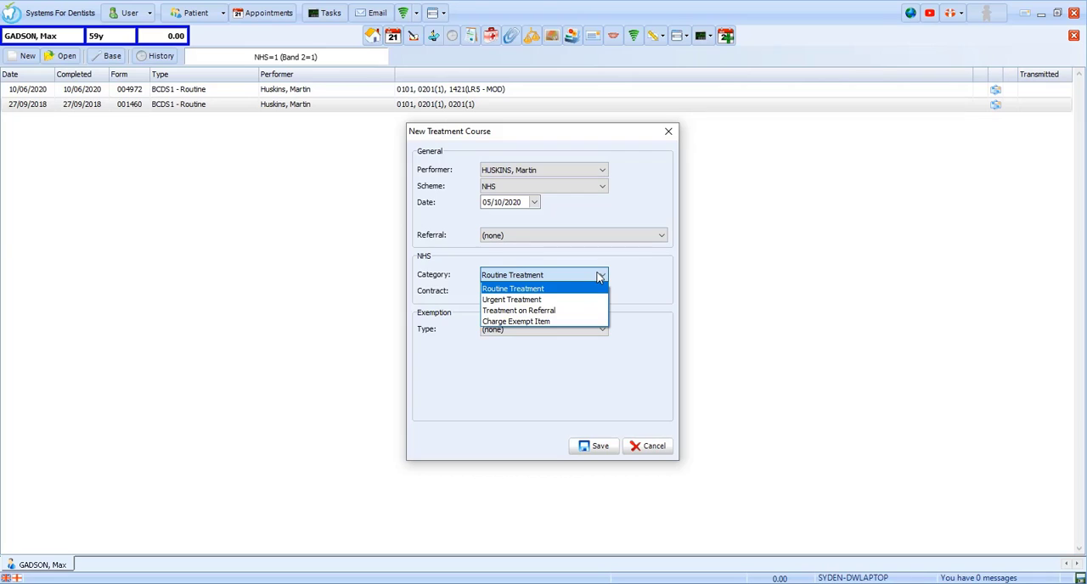
pyautogui.click(599, 277)
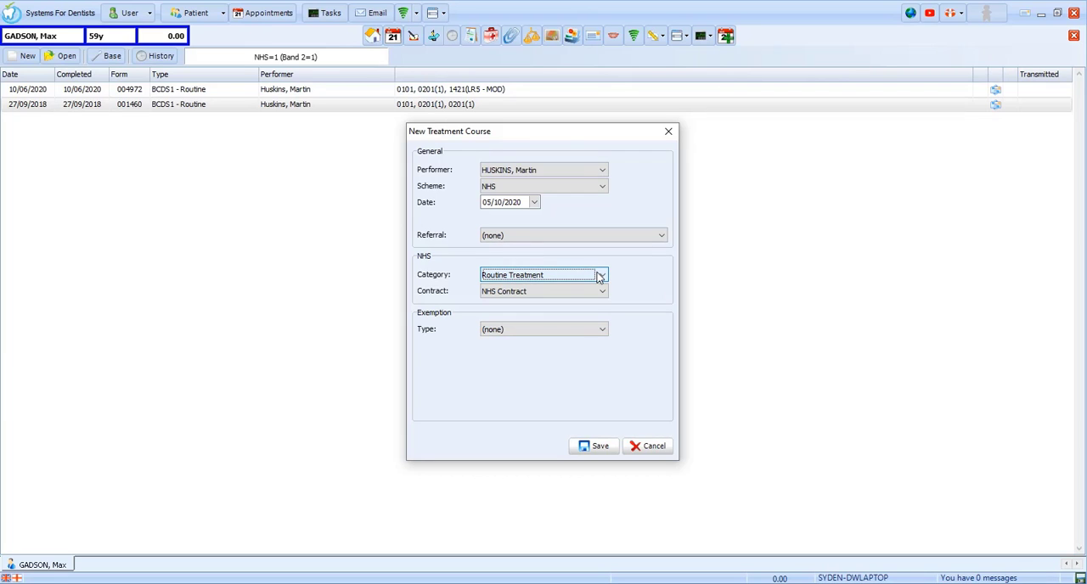
pyautogui.click(598, 333)
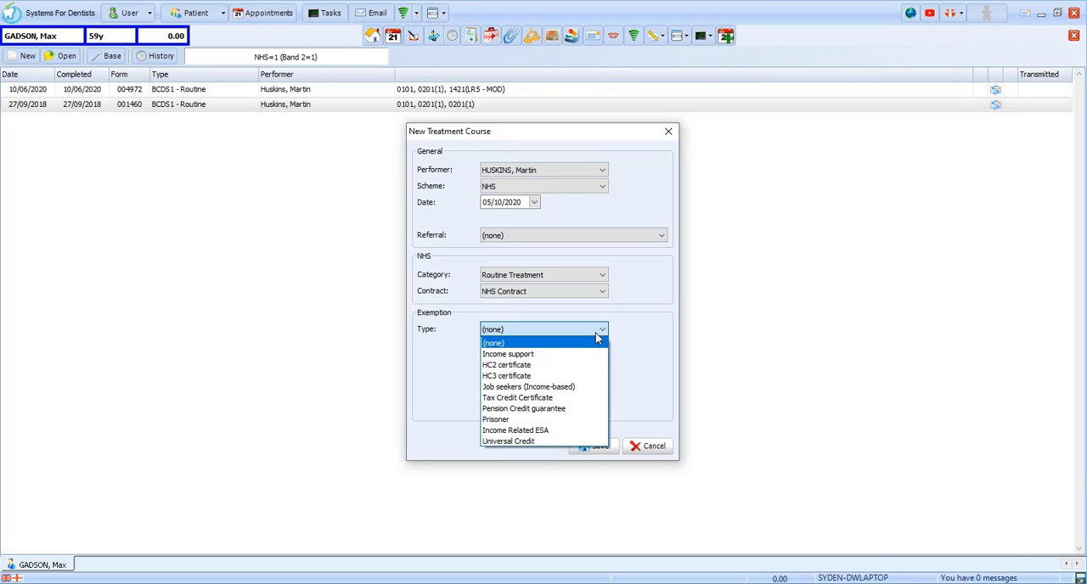
pyautogui.click(596, 332)
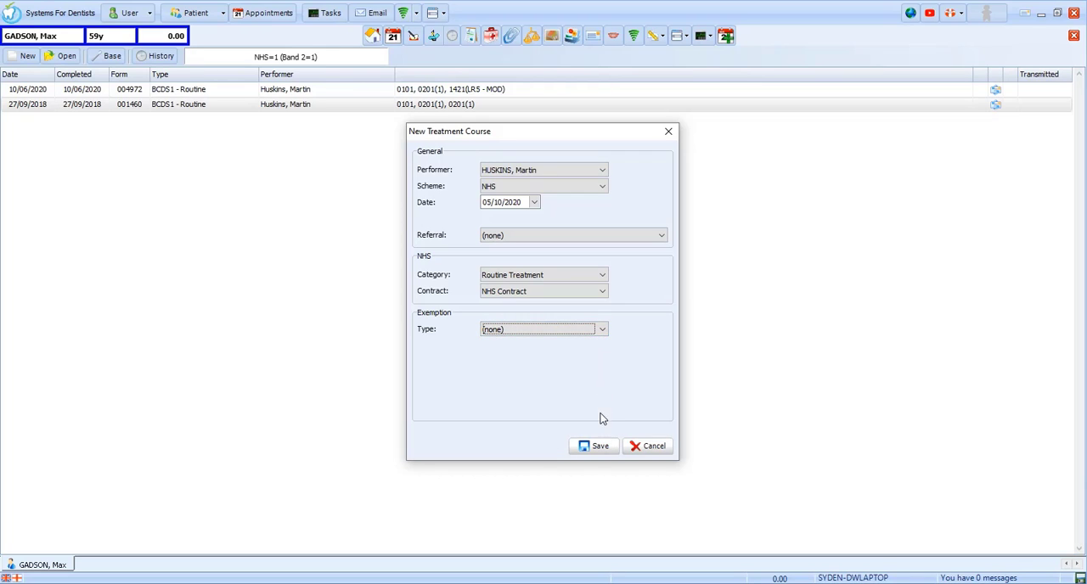
pyautogui.click(599, 448)
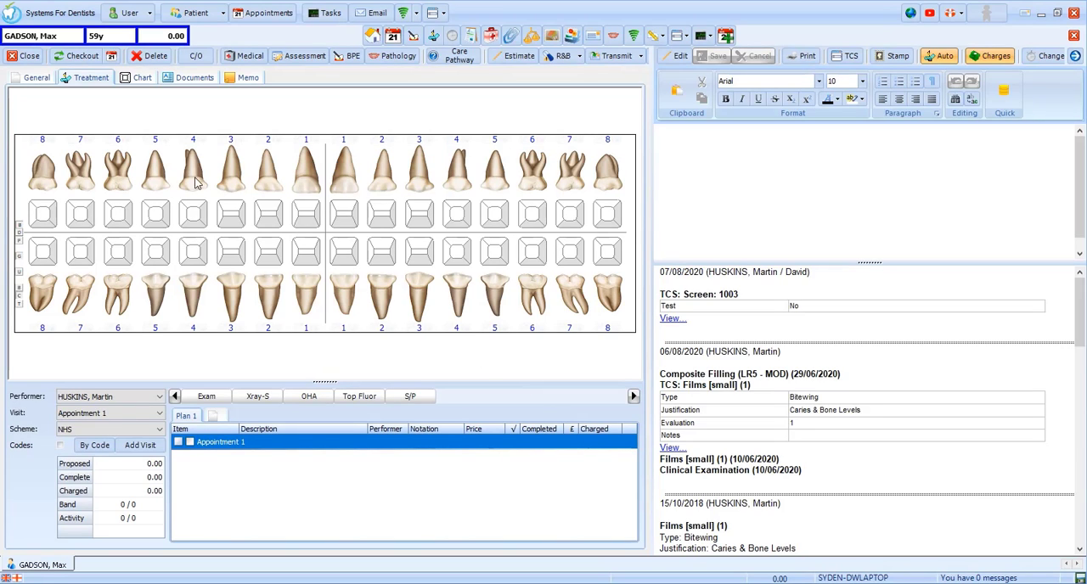
# Step: Examine the course's general details, including the available NHS categories and exemption types
pyautogui.click(47, 81)
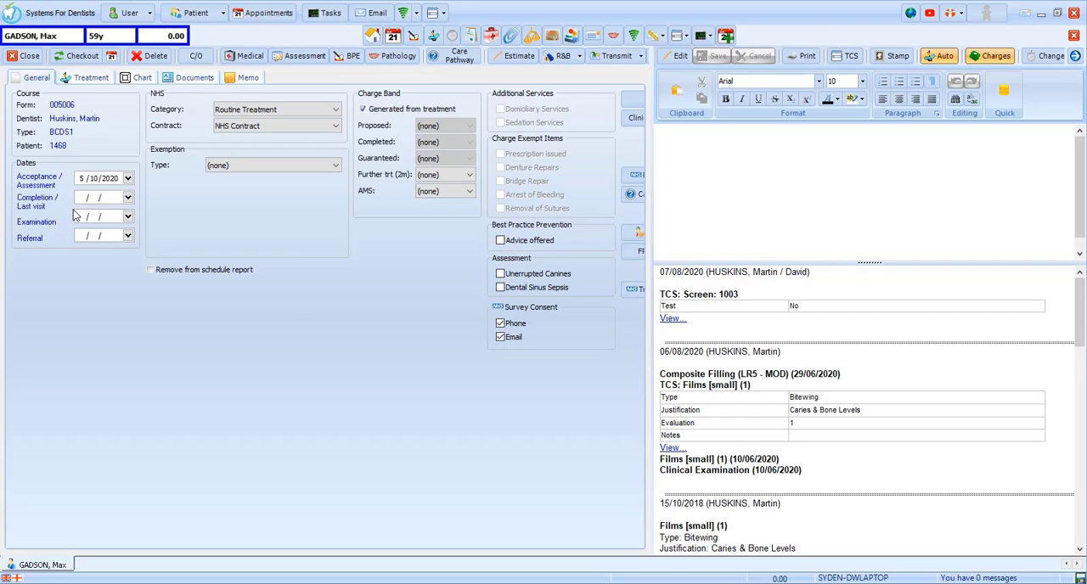
pyautogui.click(319, 109)
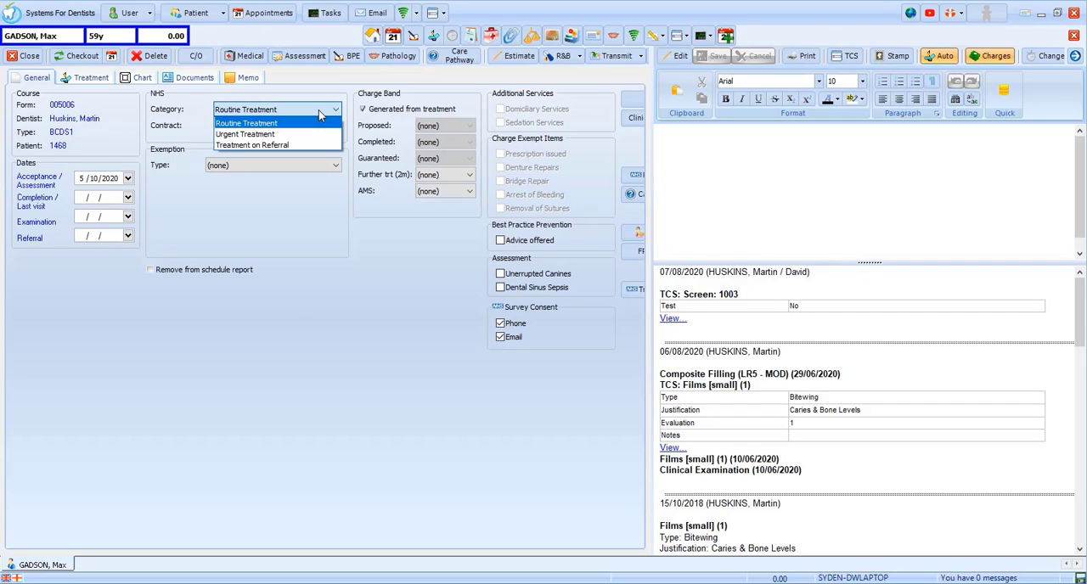
pyautogui.click(319, 110)
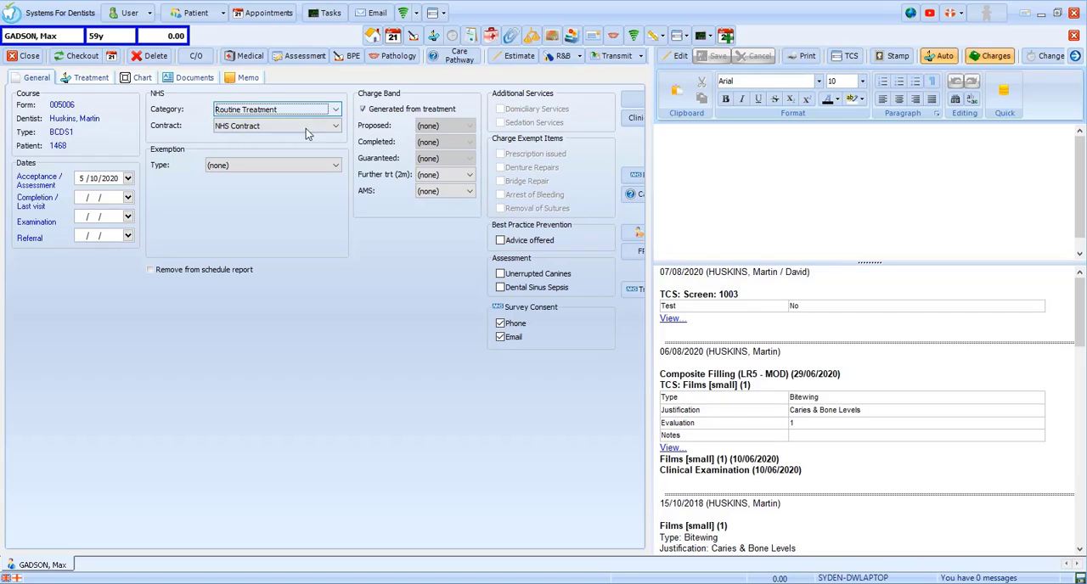
pyautogui.click(293, 166)
pyautogui.click(293, 165)
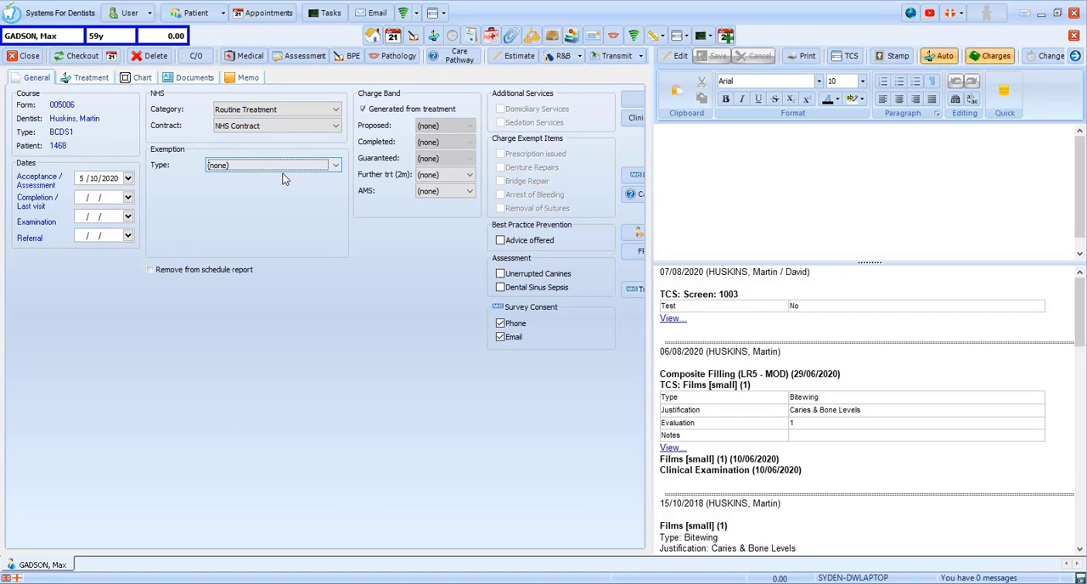
# Step: Temporarily disable charge band generation from treatment to view the Completed band options, and restore automatic generation
pyautogui.click(382, 110)
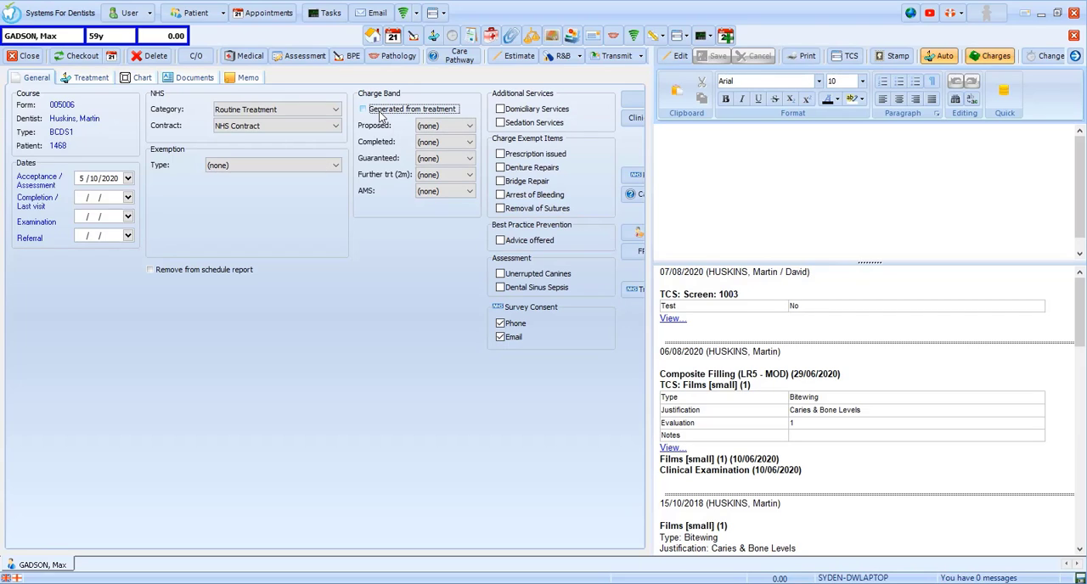
pyautogui.click(459, 142)
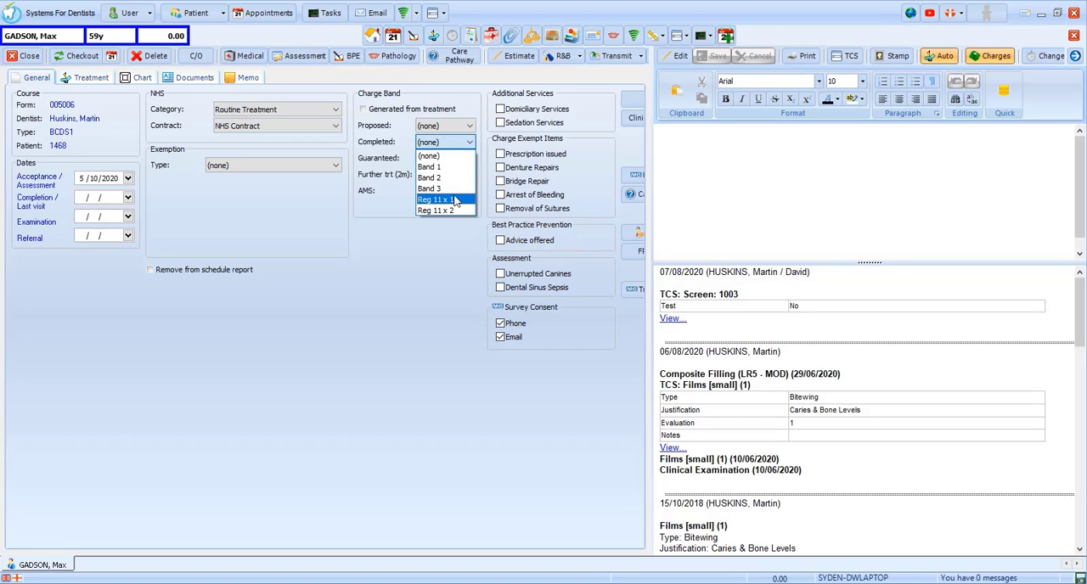
pyautogui.click(401, 115)
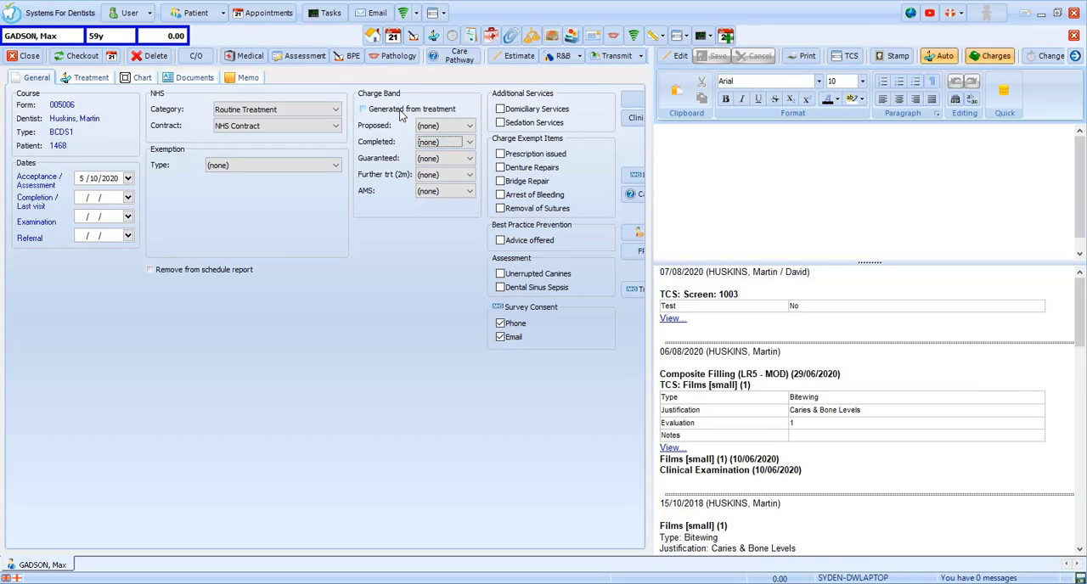
pyautogui.click(402, 116)
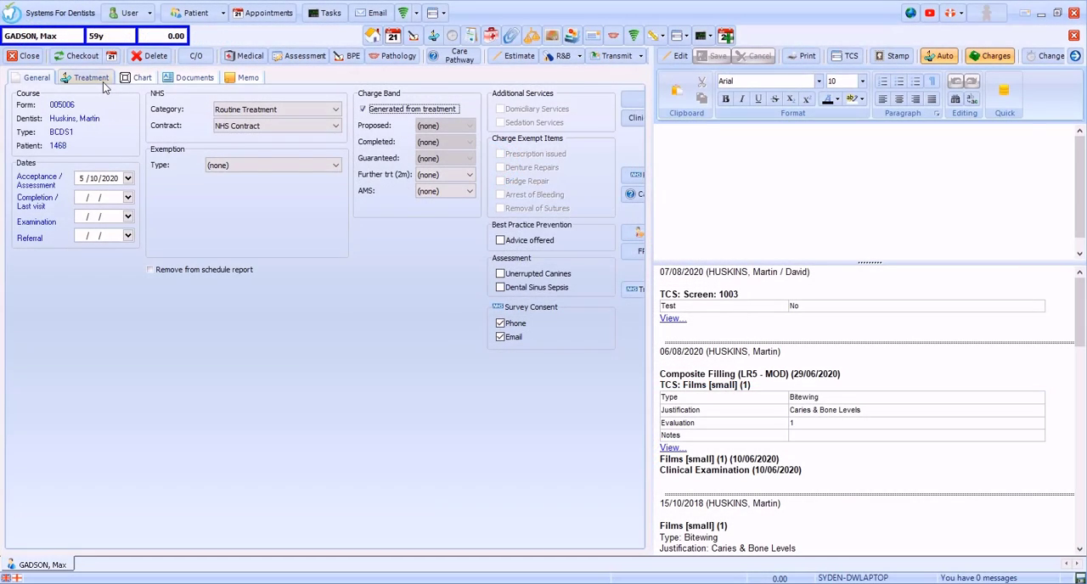
# Step: Open the base chart and expand it to full width by hiding the patient notes
pyautogui.click(92, 77)
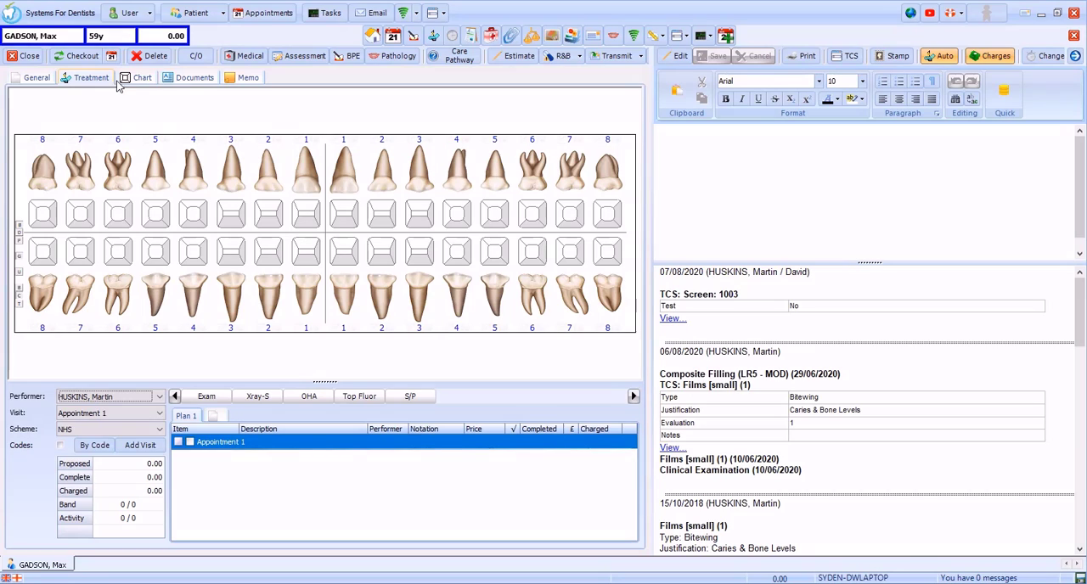
pyautogui.click(141, 79)
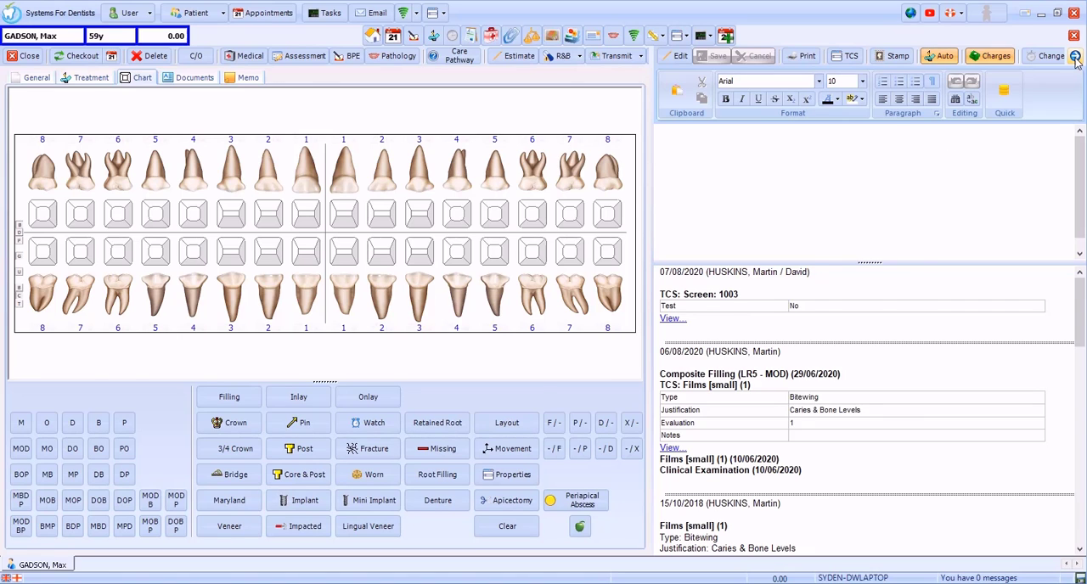
pyautogui.click(1076, 56)
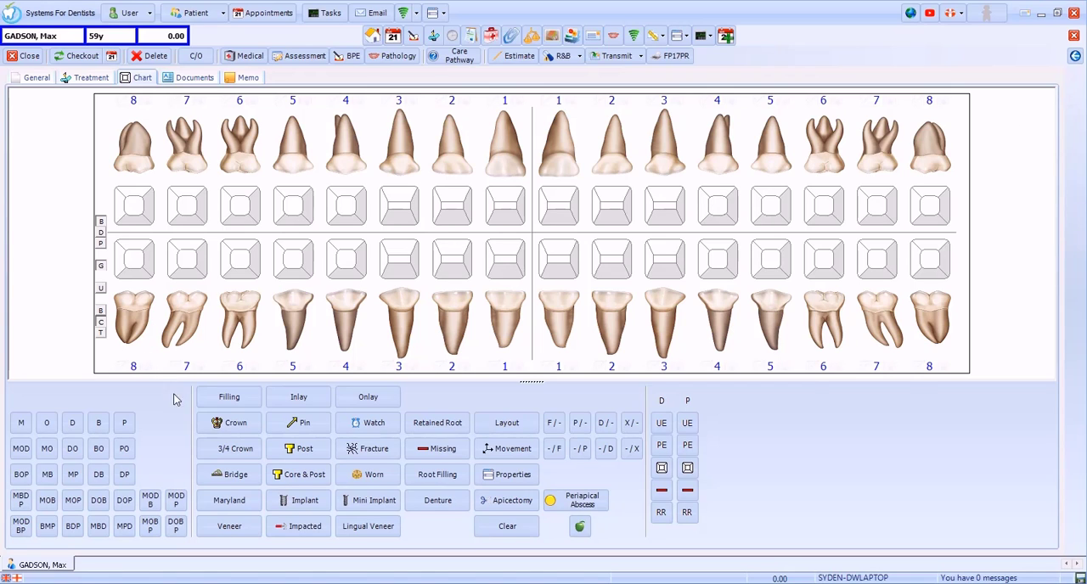
# Step: Chart existing composite fillings: MOD on the lower right 6 and MO on the lower right 5
pyautogui.click(228, 401)
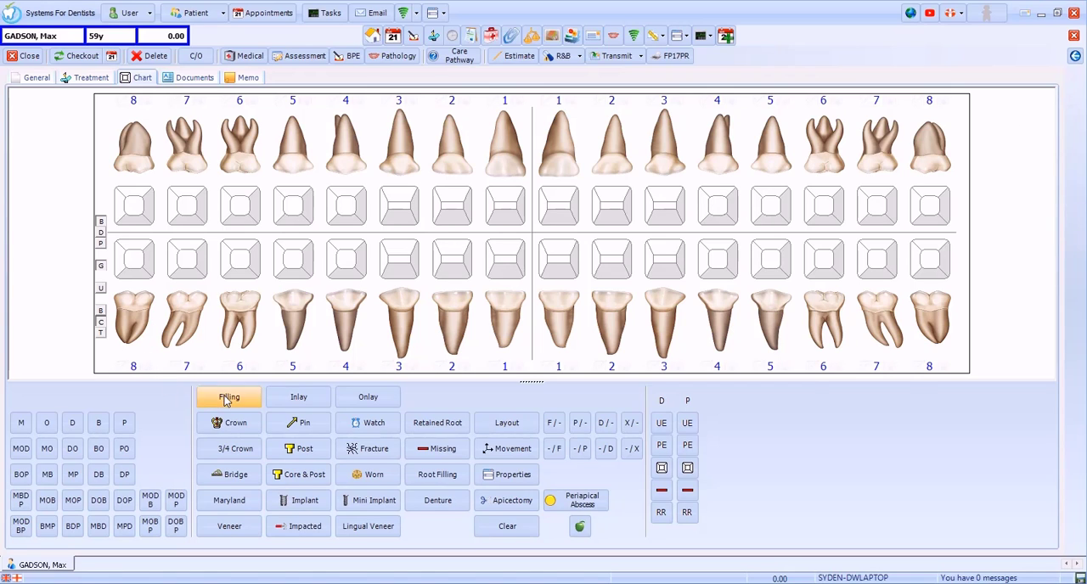
pyautogui.click(181, 401)
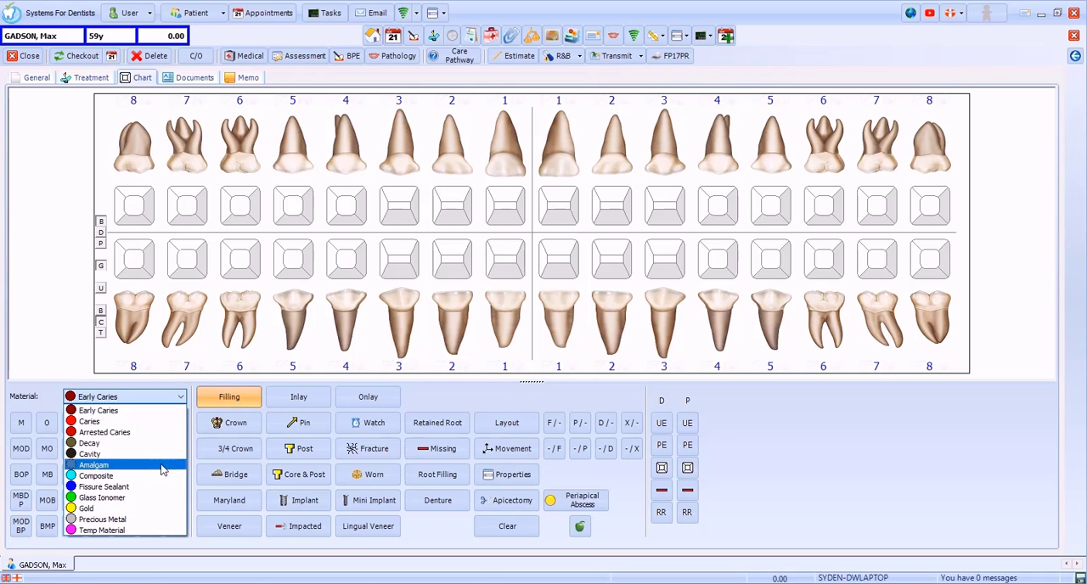
pyautogui.click(160, 477)
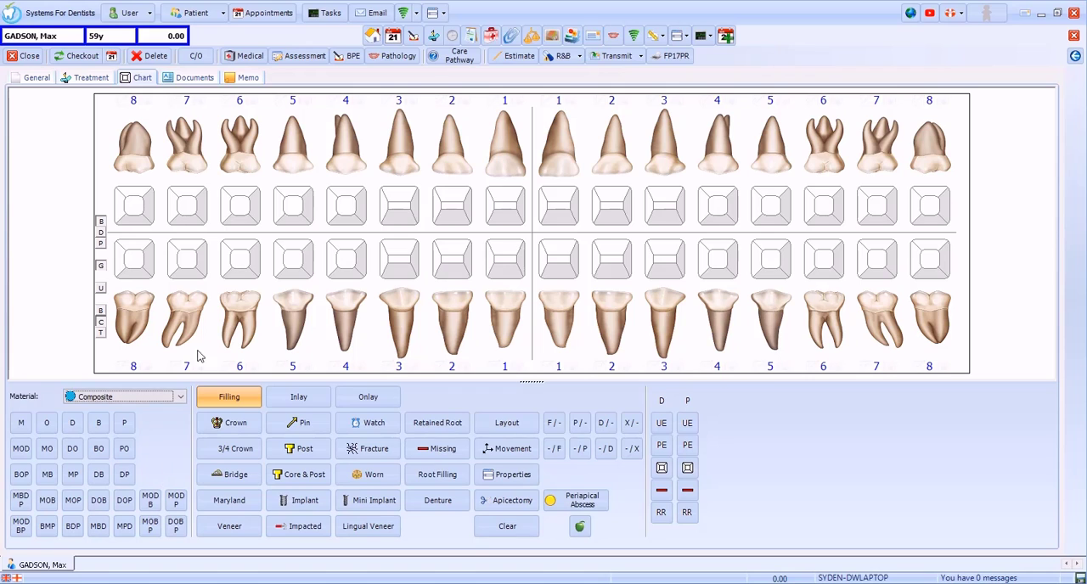
pyautogui.click(238, 263)
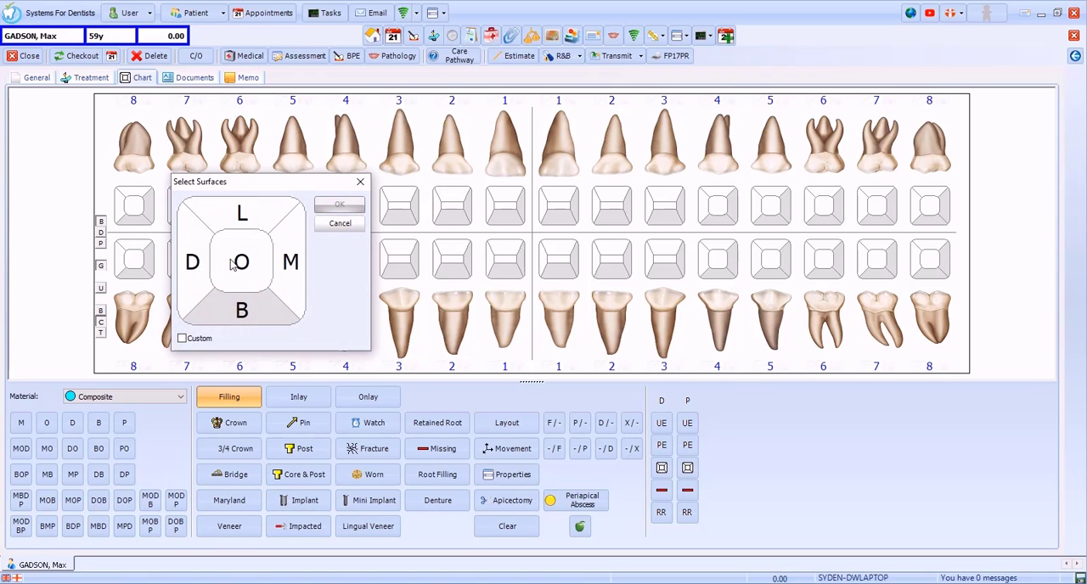
pyautogui.click(293, 265)
pyautogui.click(255, 267)
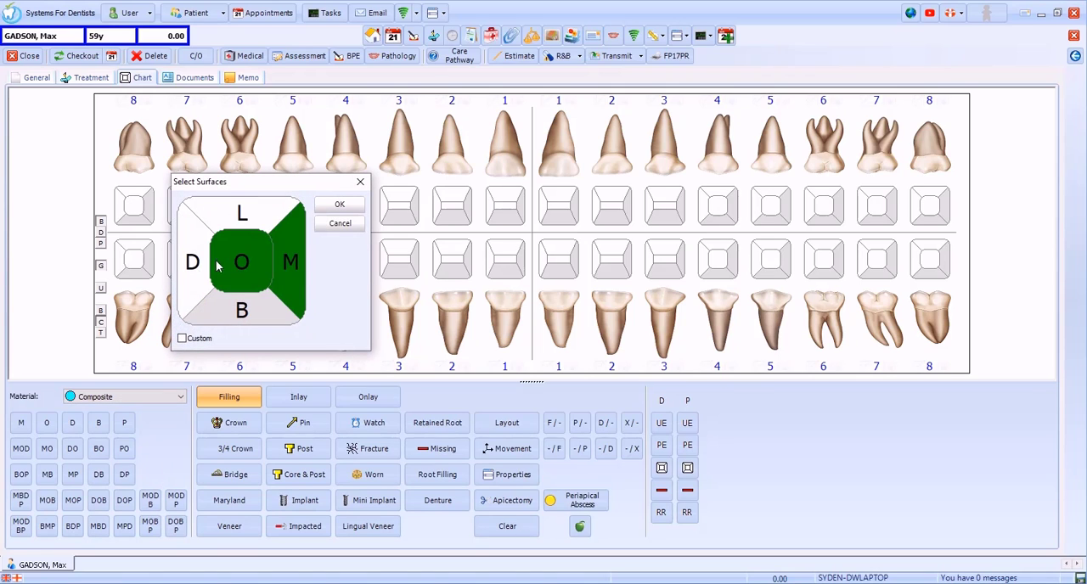
pyautogui.click(206, 267)
pyautogui.click(327, 213)
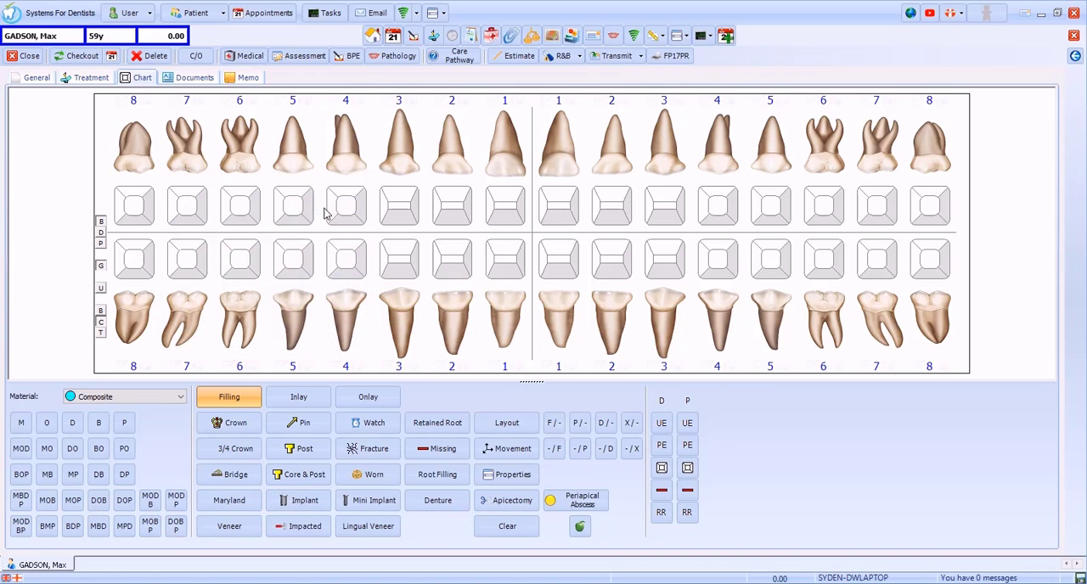
pyautogui.click(47, 455)
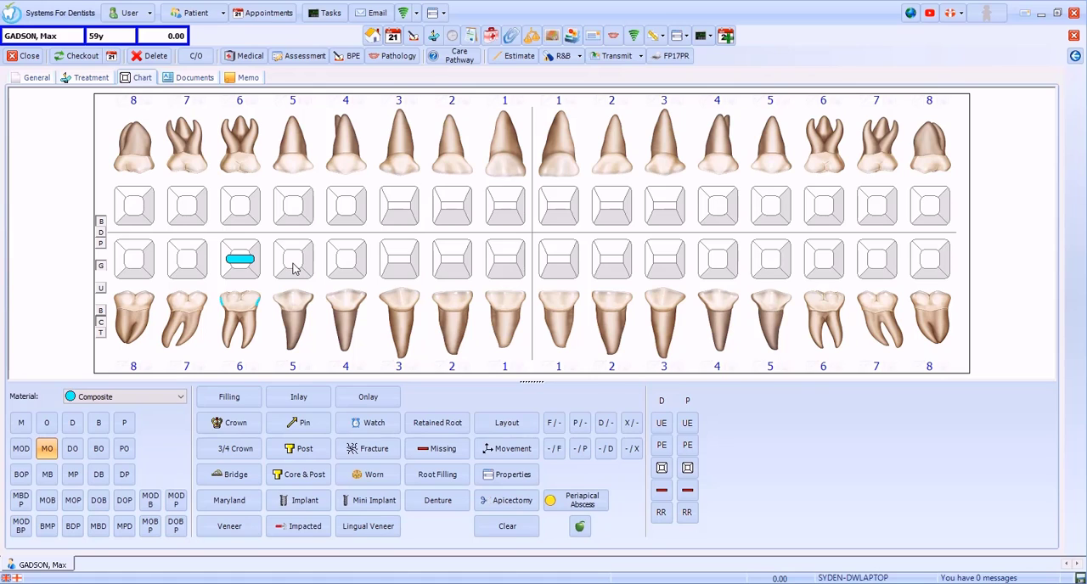
# Step: Chart a Porcelain Bonded crown on the upper left 4
pyautogui.click(225, 425)
pyautogui.click(176, 397)
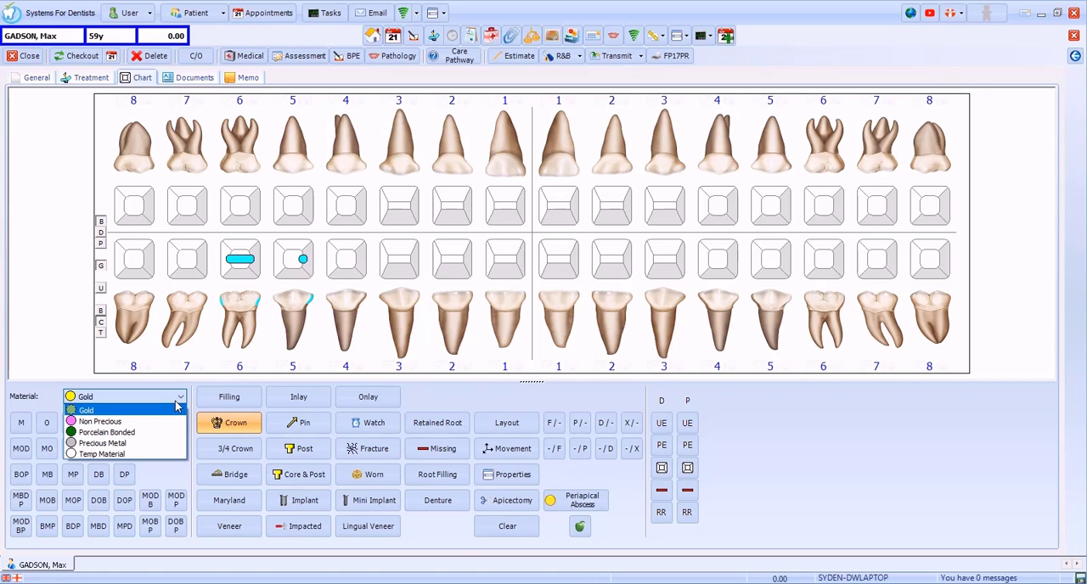
pyautogui.click(164, 432)
pyautogui.click(716, 166)
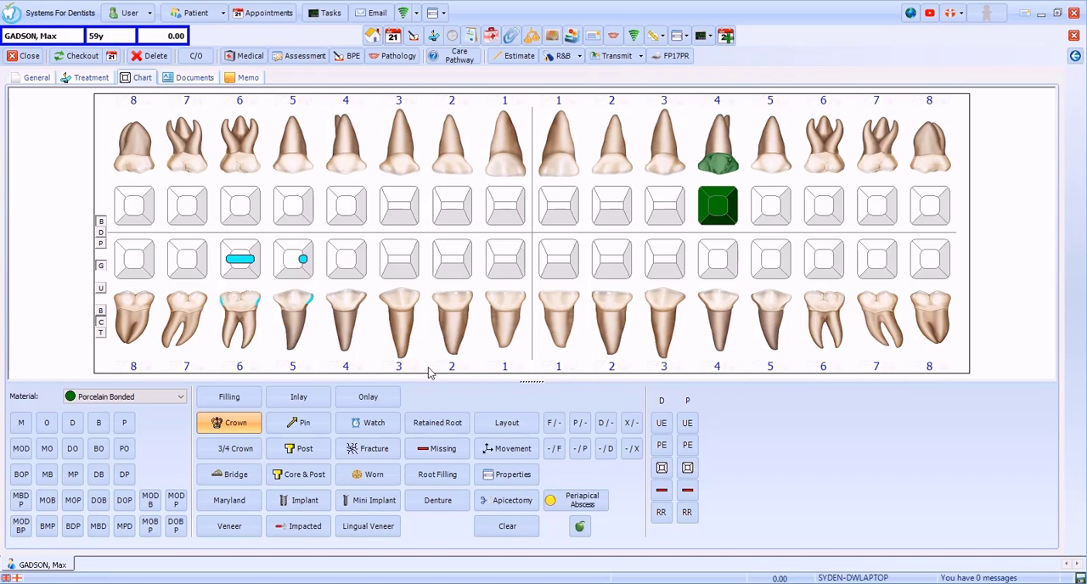
# Step: Chart a three-unit Porcelain Bonded bridge from UR6 to UR4, with an abutment on UR6 and a pontic on UR5
pyautogui.click(238, 475)
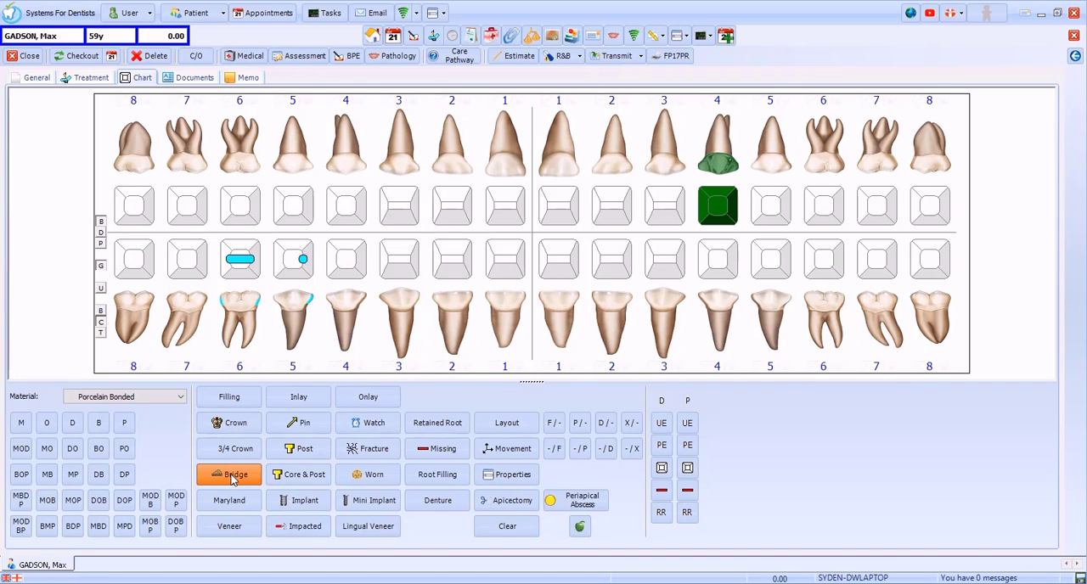
pyautogui.click(239, 170)
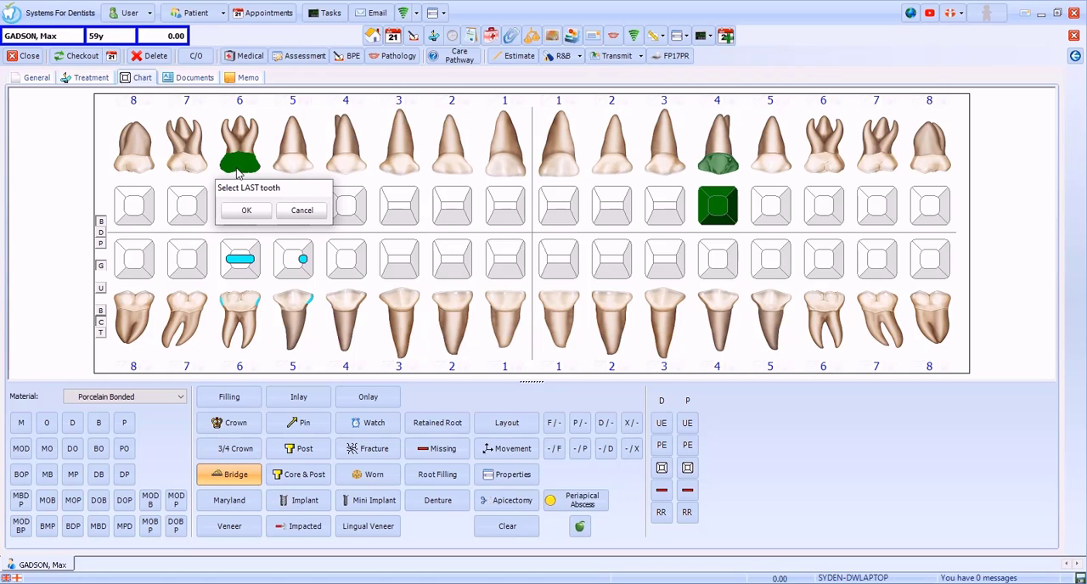
pyautogui.click(342, 169)
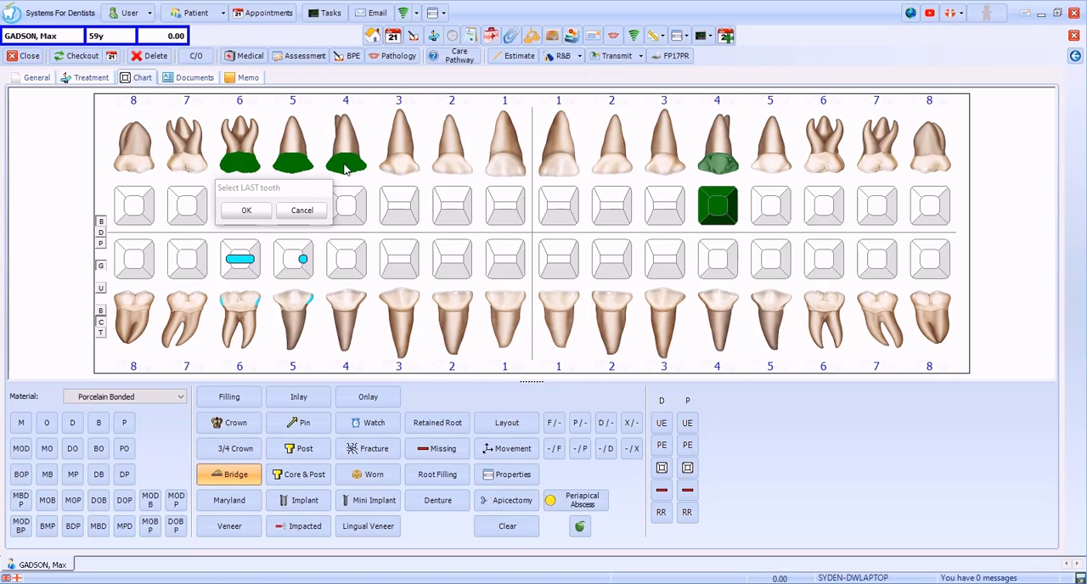
pyautogui.click(246, 210)
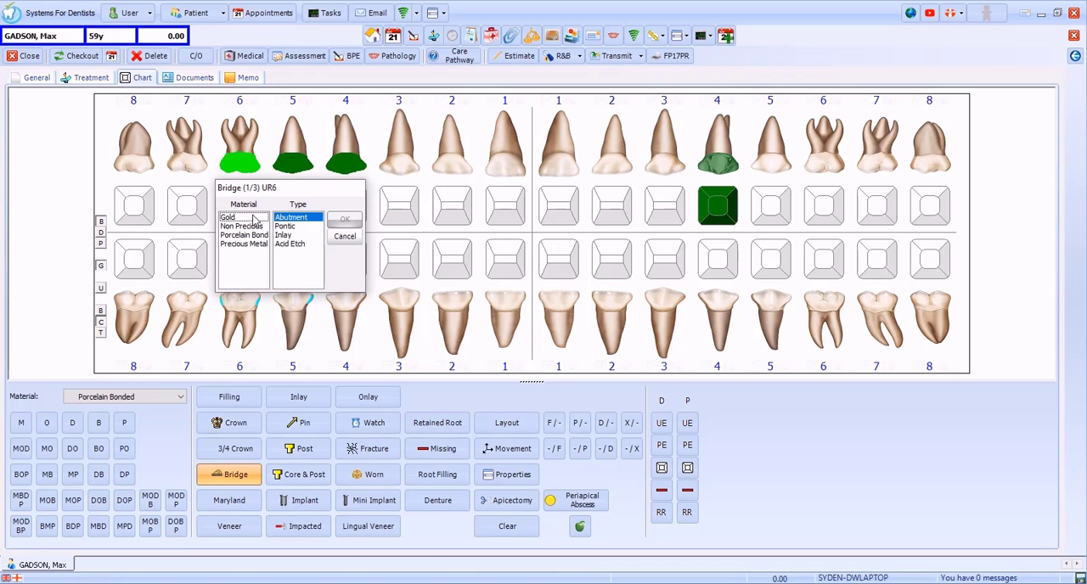
pyautogui.click(252, 237)
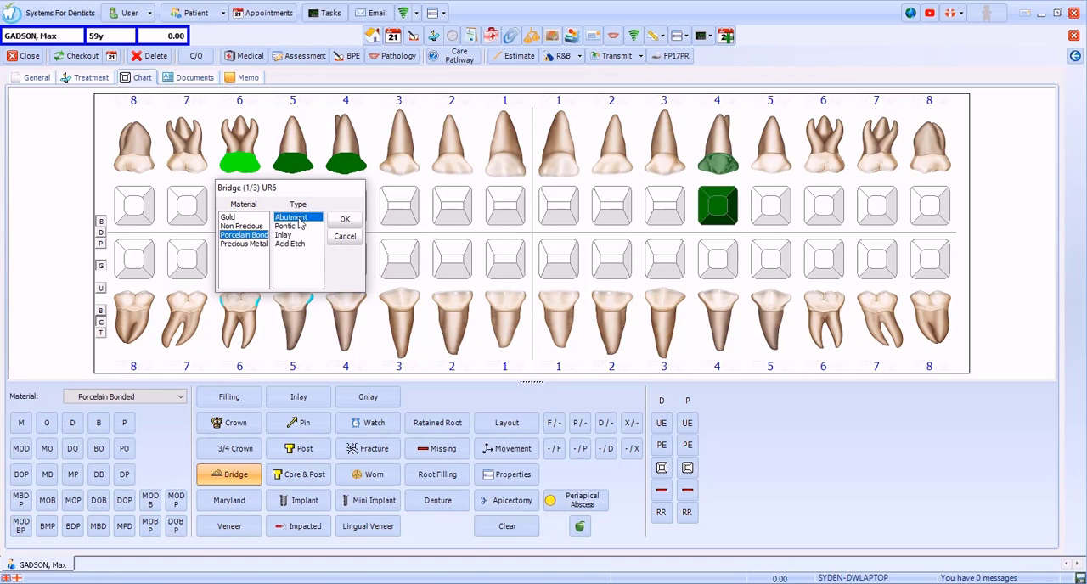
pyautogui.click(337, 220)
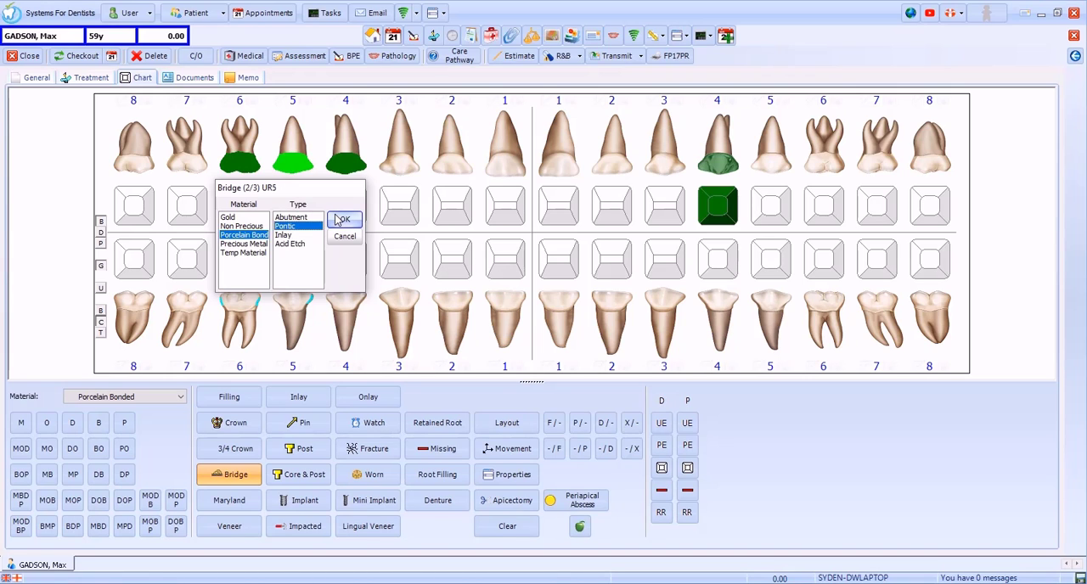
pyautogui.click(338, 220)
pyautogui.click(337, 220)
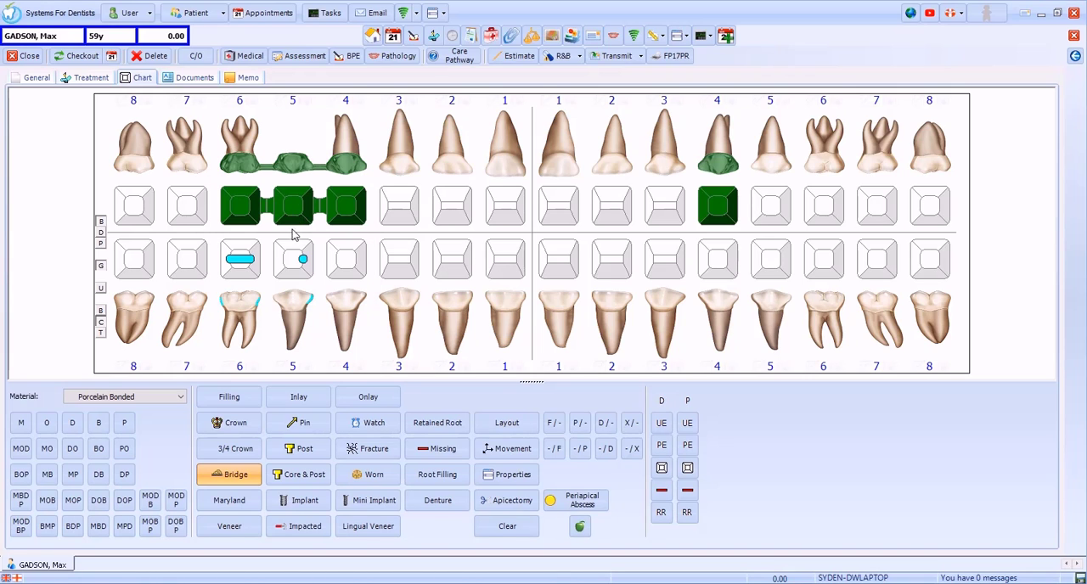
# Step: Mark a watch on the lower right 4 and a fracture on the lower right 3
pyautogui.click(354, 429)
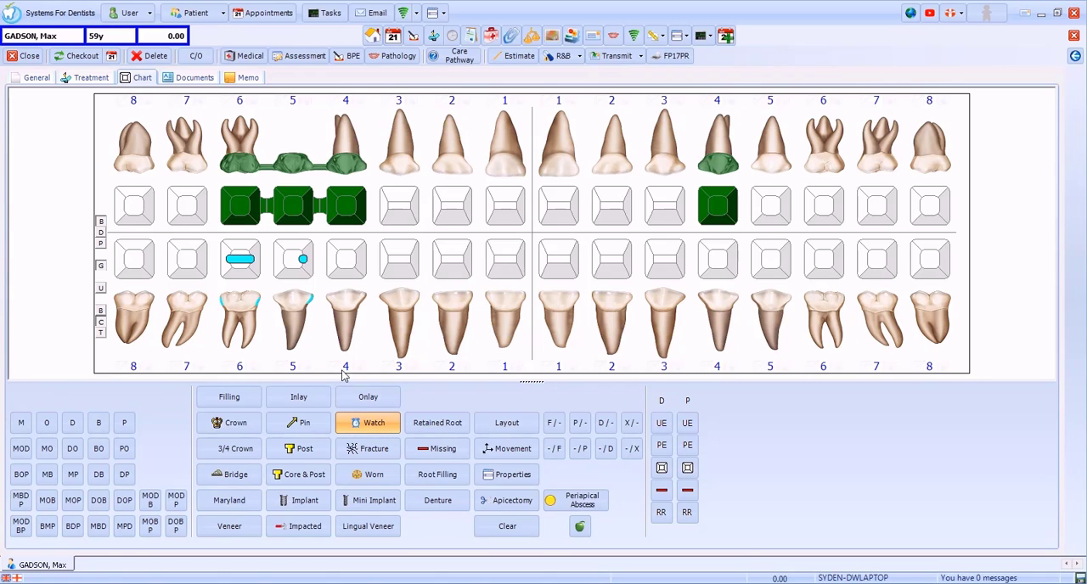
pyautogui.click(345, 325)
pyautogui.click(371, 450)
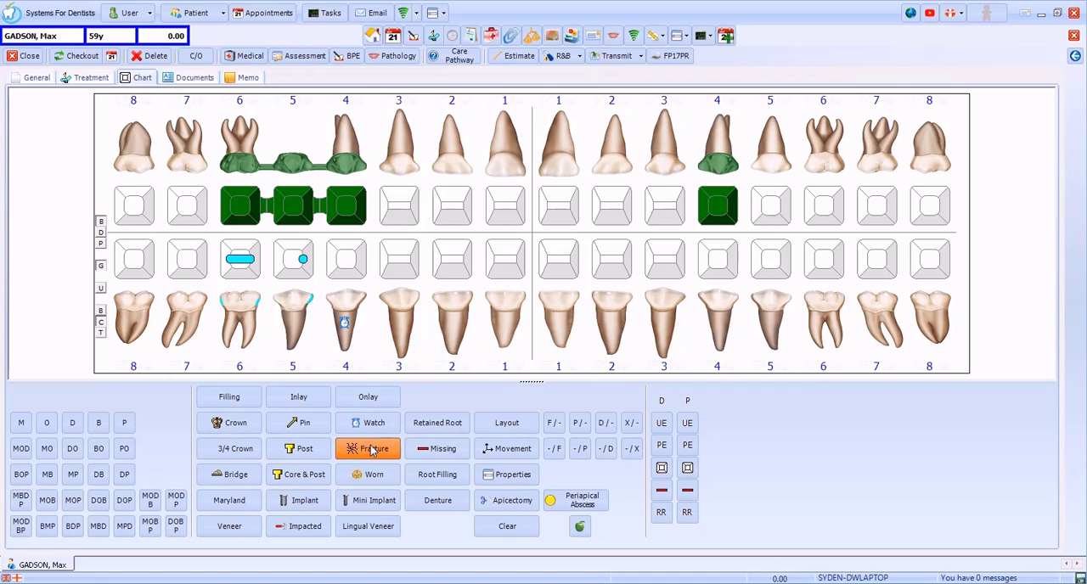
pyautogui.click(395, 309)
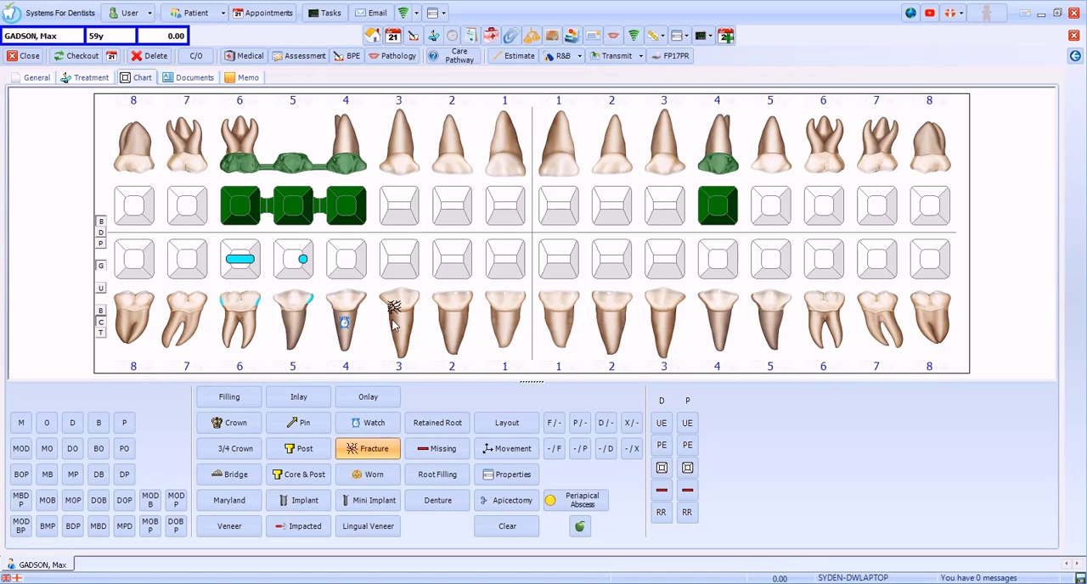
# Step: Chart the lower right 2 as worn and a periapical abscess on the lower right 1
pyautogui.click(389, 474)
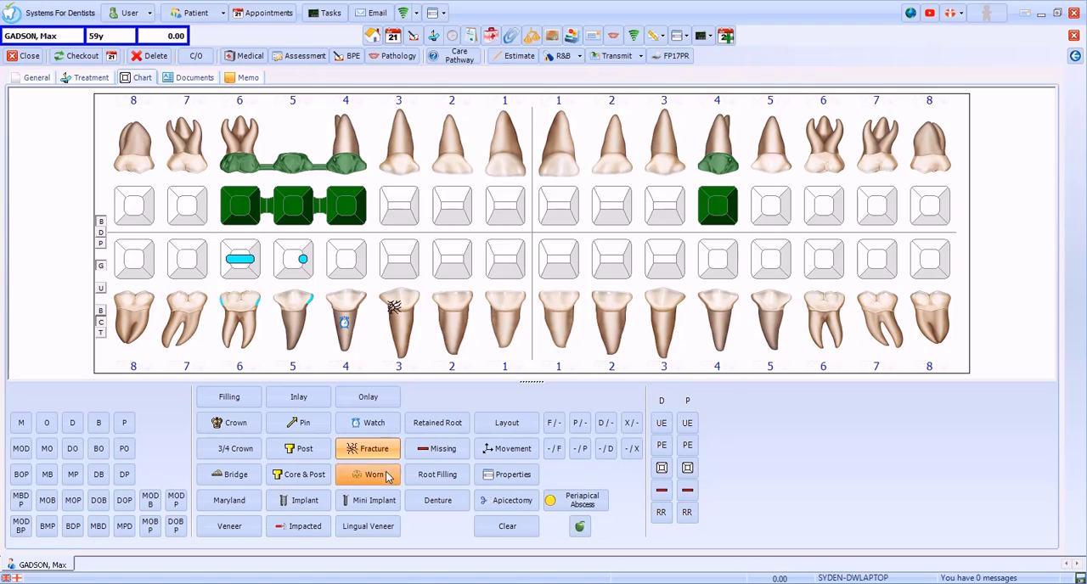
pyautogui.click(459, 311)
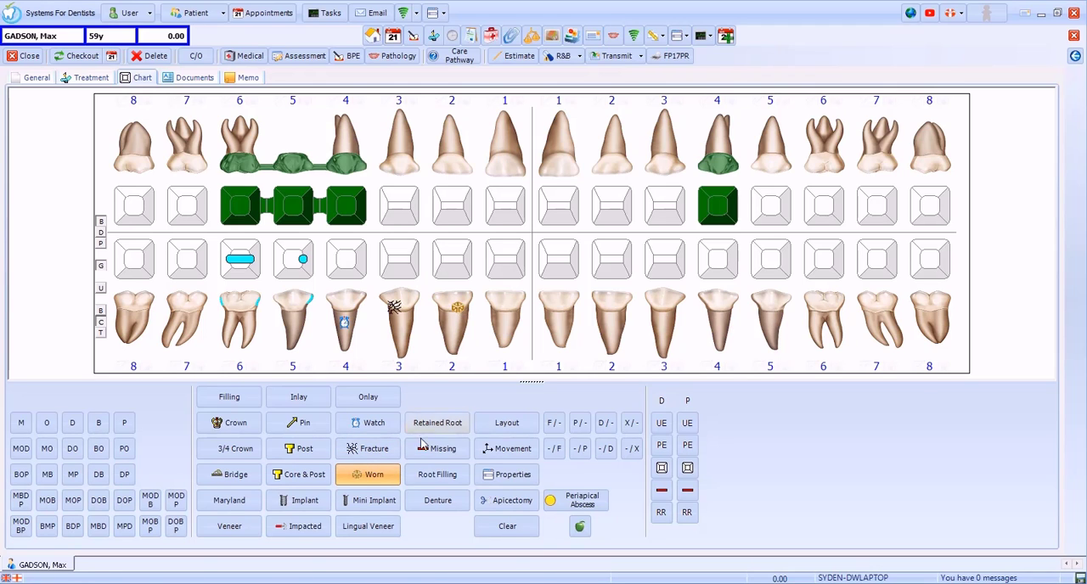
pyautogui.click(567, 503)
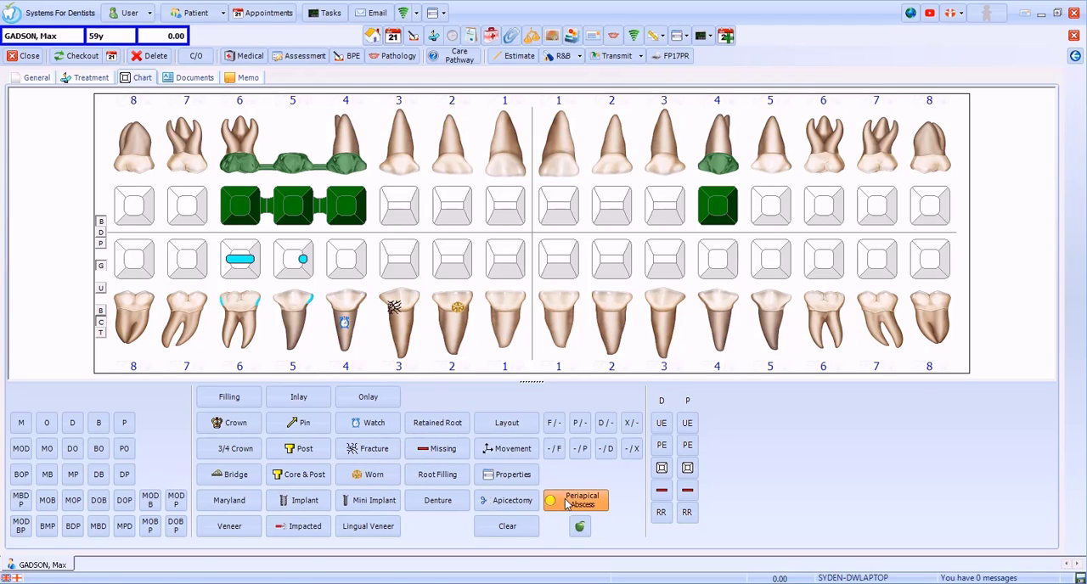
pyautogui.click(511, 318)
# Step: Chart an apicectomy on the lower left 1 and mark the lower left 2 as impacted
pyautogui.click(512, 497)
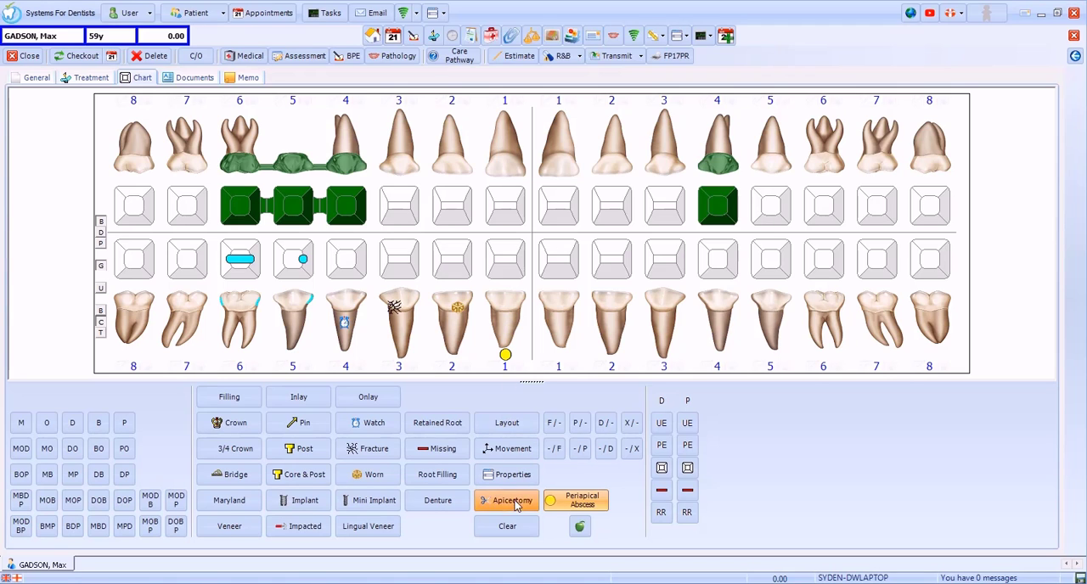
pyautogui.click(556, 336)
pyautogui.click(308, 528)
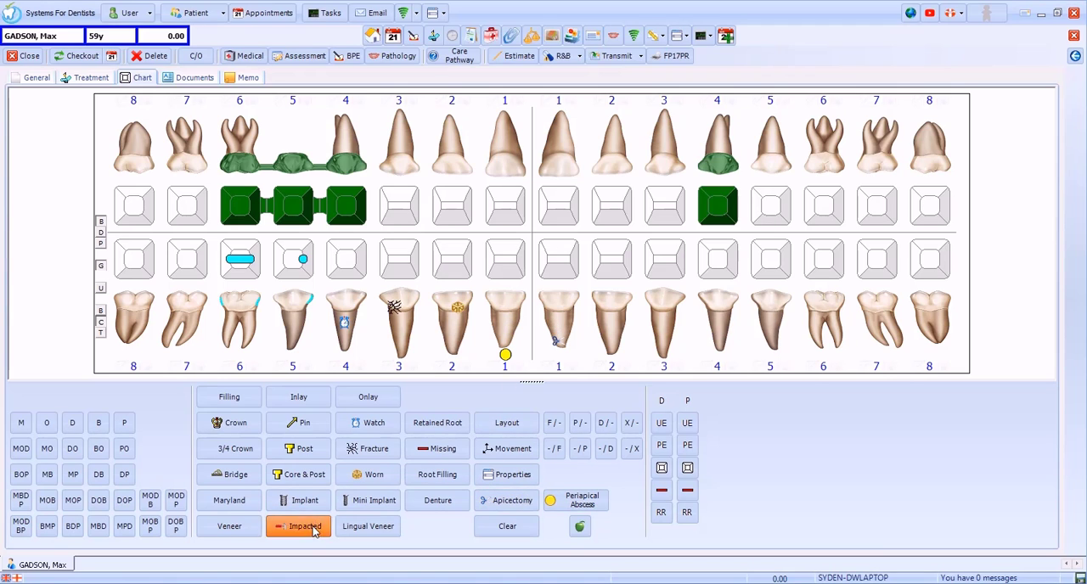
pyautogui.click(608, 333)
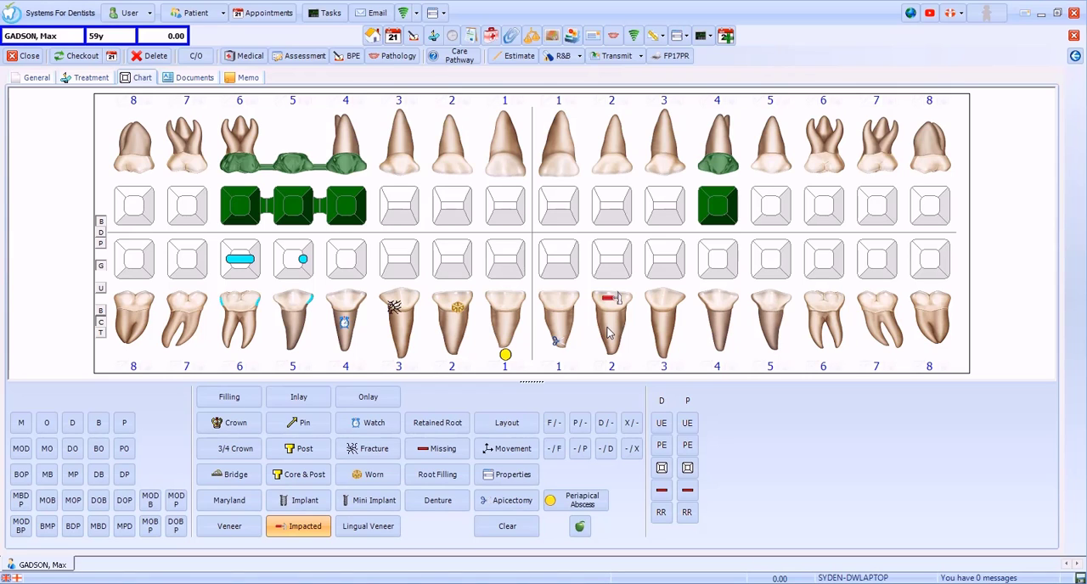
# Step: Mark all four wisdom teeth (UR8, LR8, LL8 and UL8) as missing
pyautogui.click(456, 457)
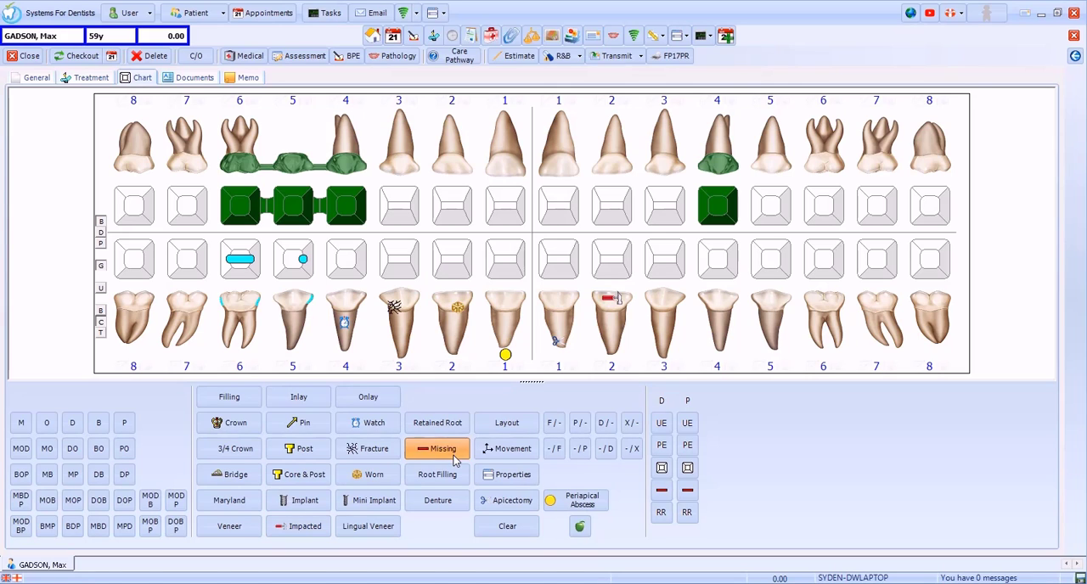
pyautogui.click(132, 164)
pyautogui.click(126, 321)
pyautogui.click(930, 303)
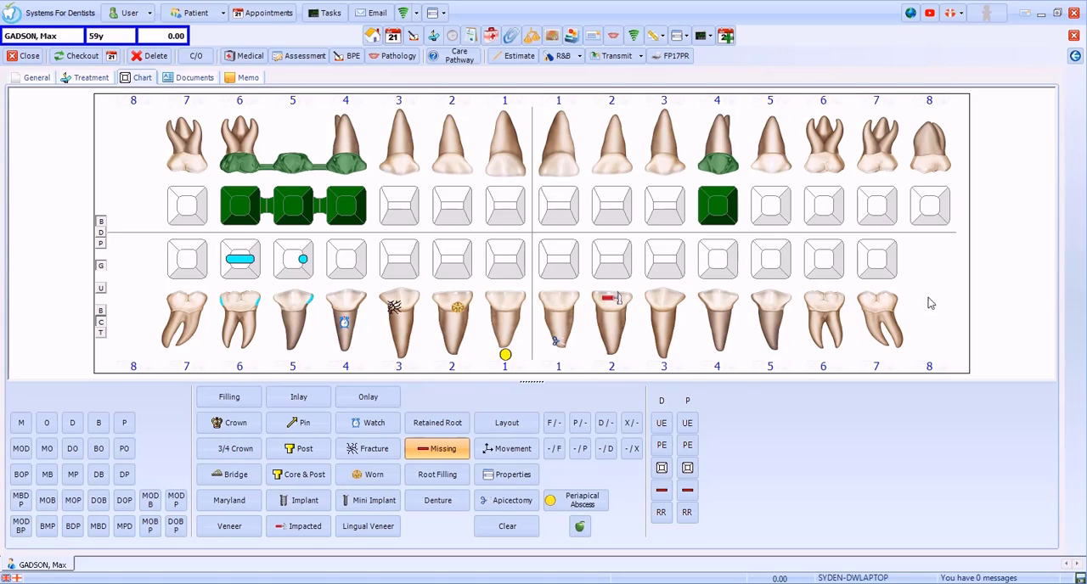
pyautogui.click(934, 159)
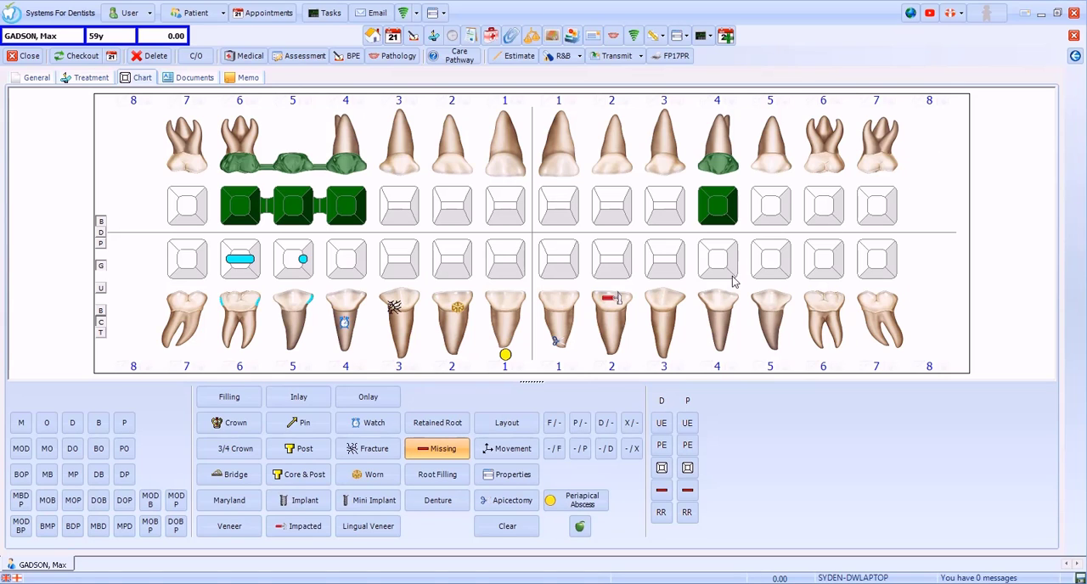
# Step: In the tooth layout, set the deciduous ULC as present and UL3 as unerupted (UE)
pyautogui.click(523, 429)
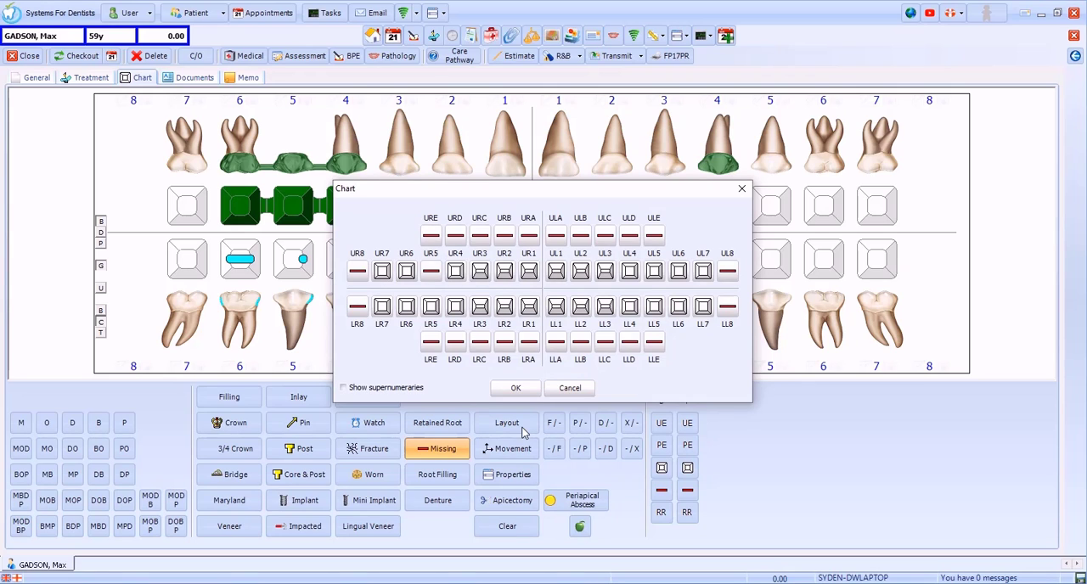
pyautogui.click(605, 234)
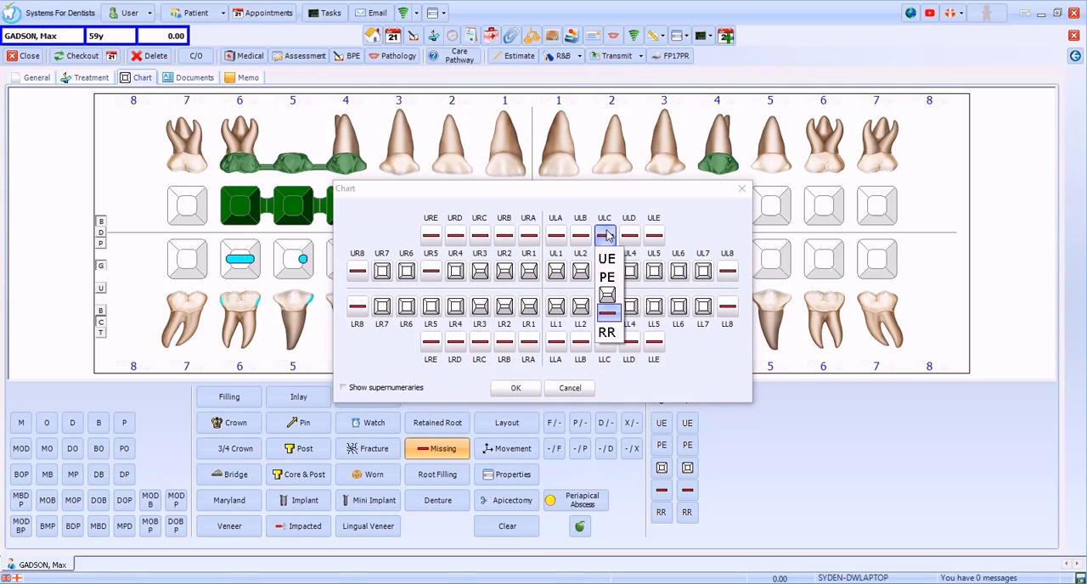
pyautogui.click(607, 294)
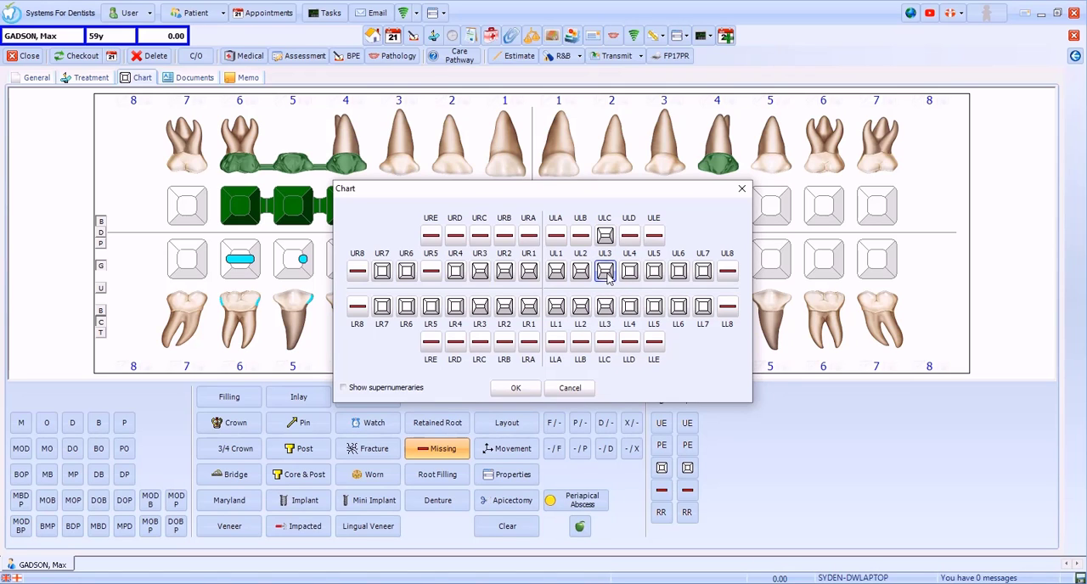
pyautogui.click(607, 273)
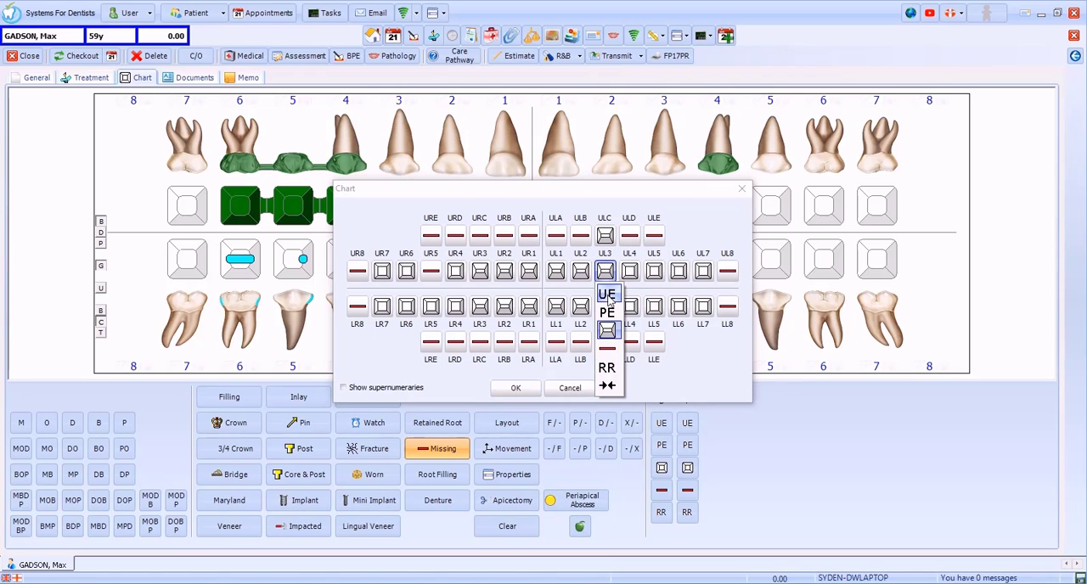
pyautogui.click(608, 298)
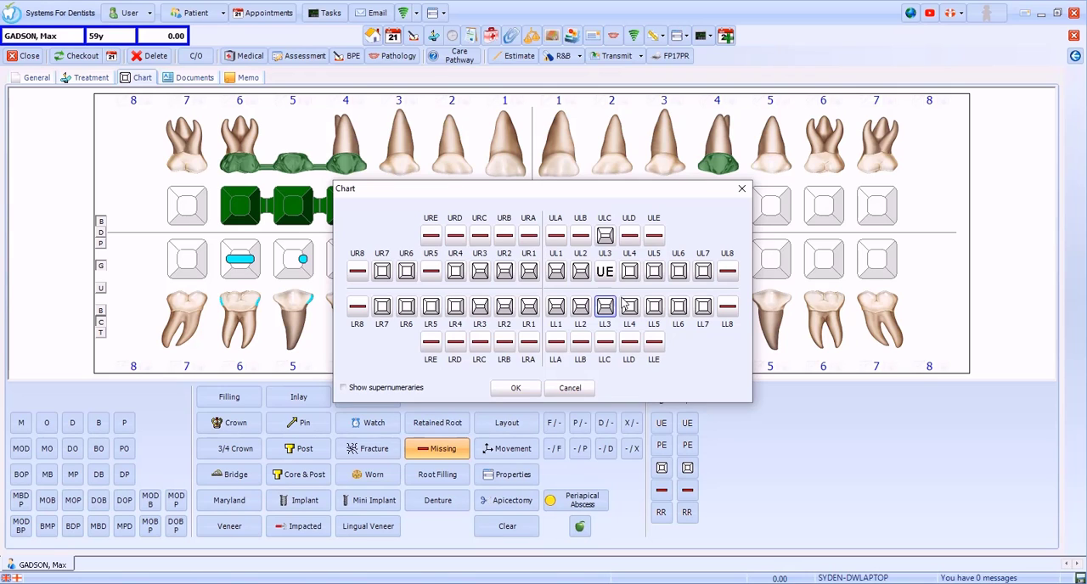
# Step: Set LL6 as partially erupted (PE) and LR4 as gap closed, and apply the layout
pyautogui.click(684, 310)
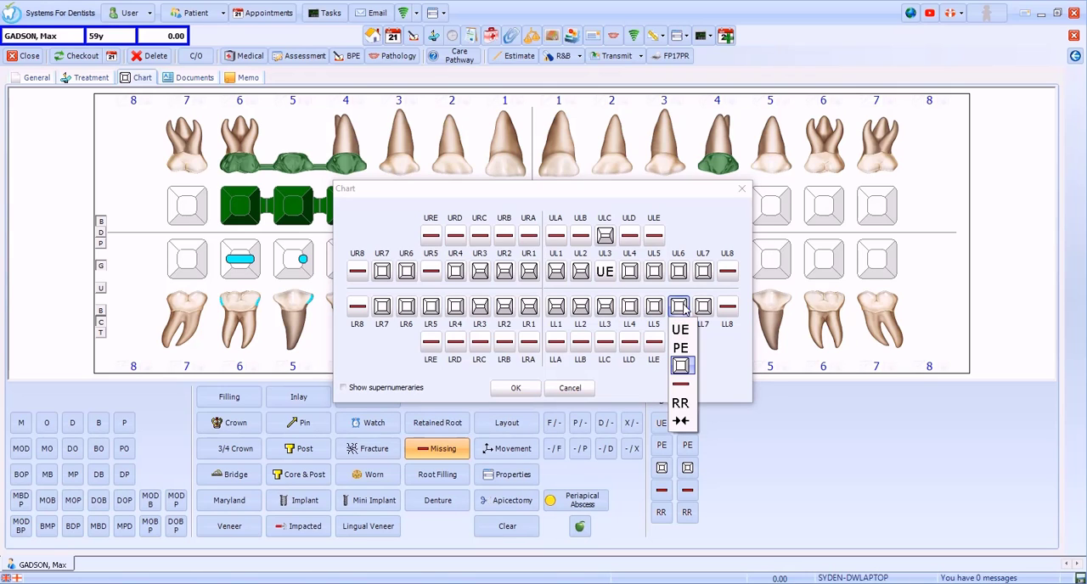
pyautogui.click(680, 349)
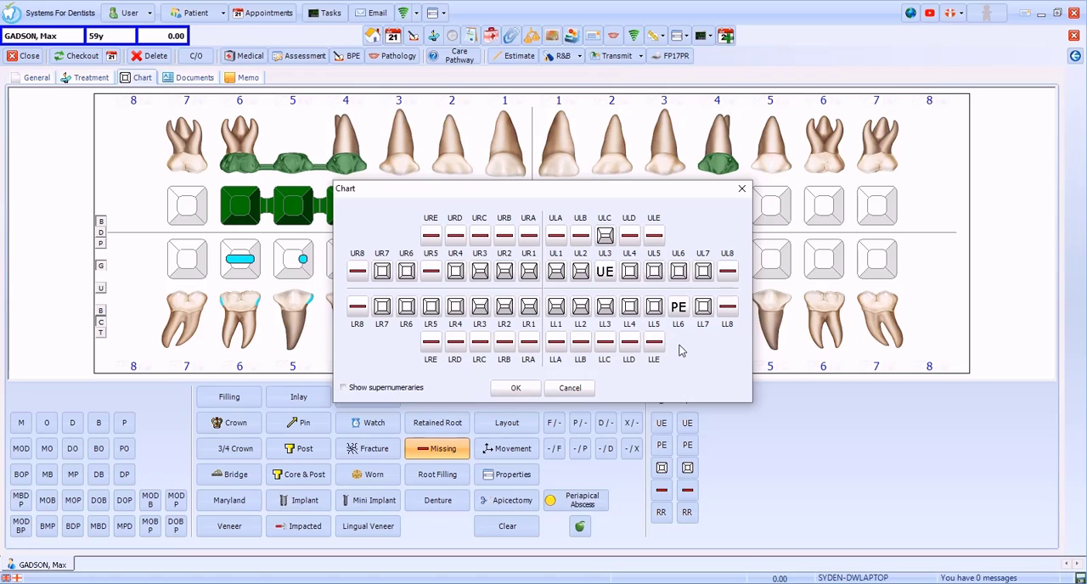
pyautogui.click(455, 309)
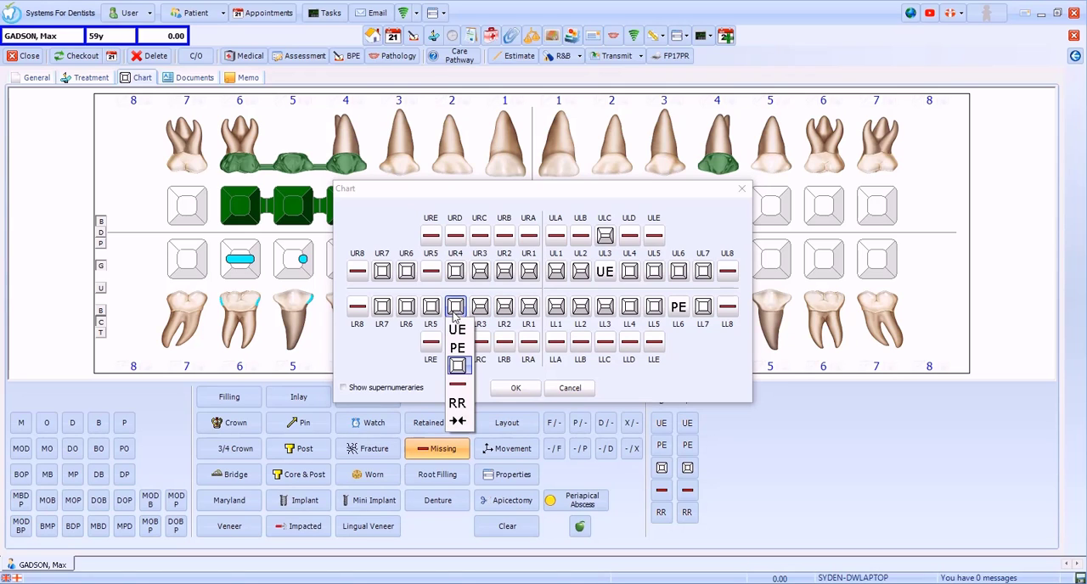
pyautogui.click(459, 421)
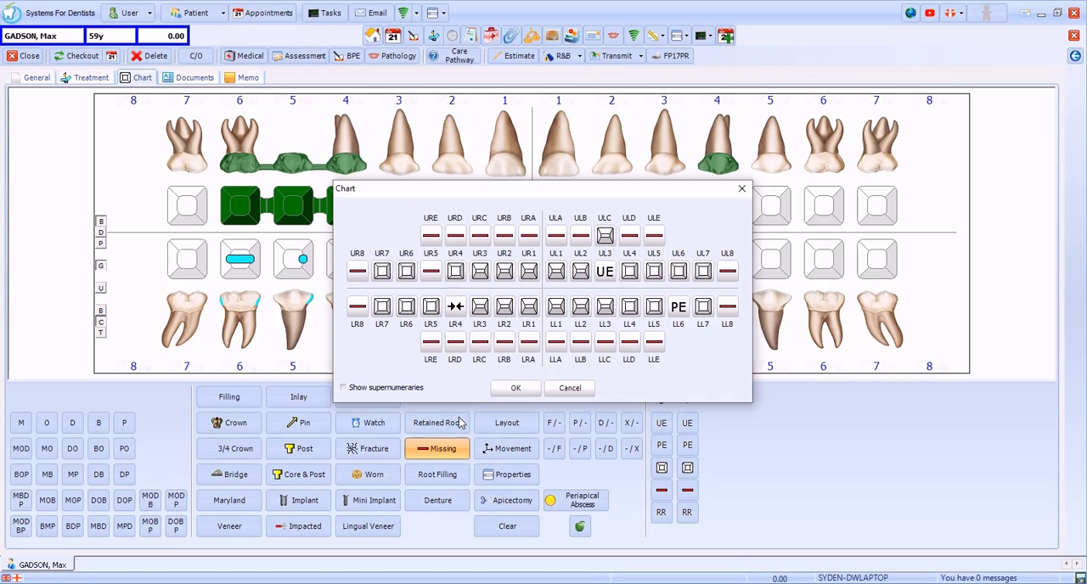
pyautogui.click(520, 389)
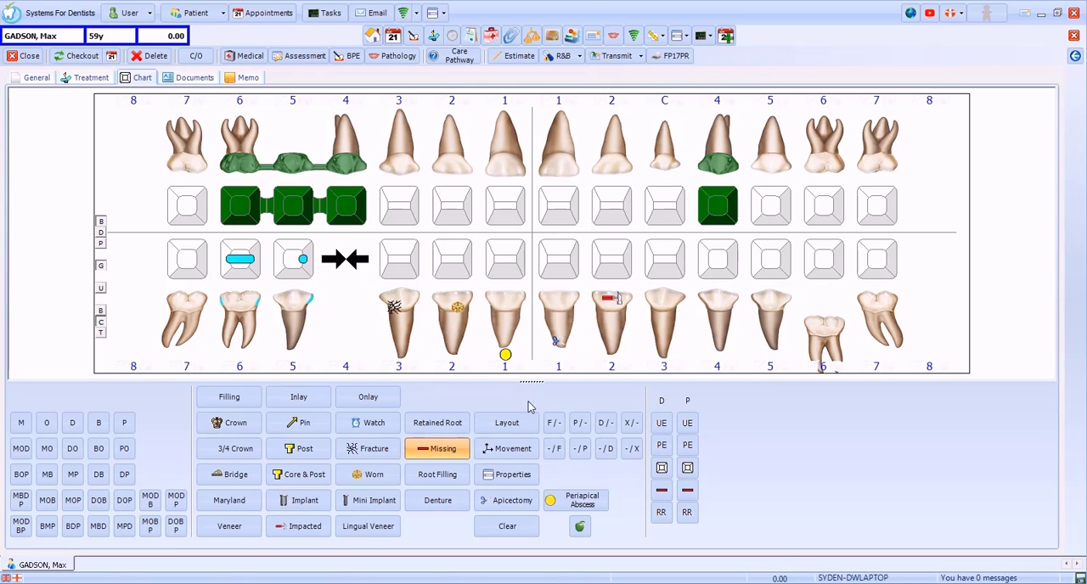
# Step: In the lower left 4's movement properties, add supernumerary LL4+ as present and set its mesial position to 5 mm
pyautogui.click(520, 457)
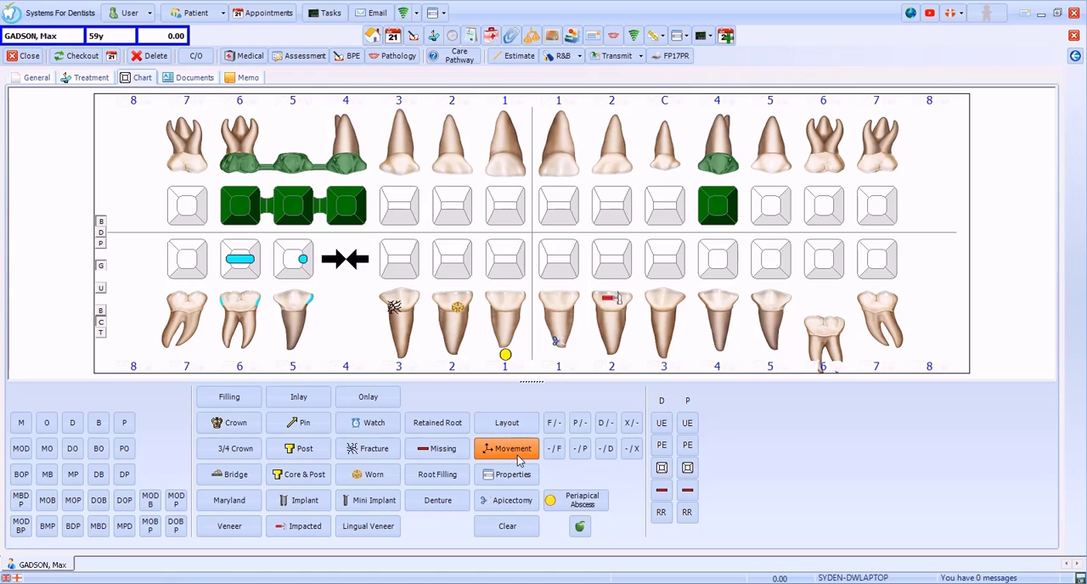
pyautogui.click(718, 334)
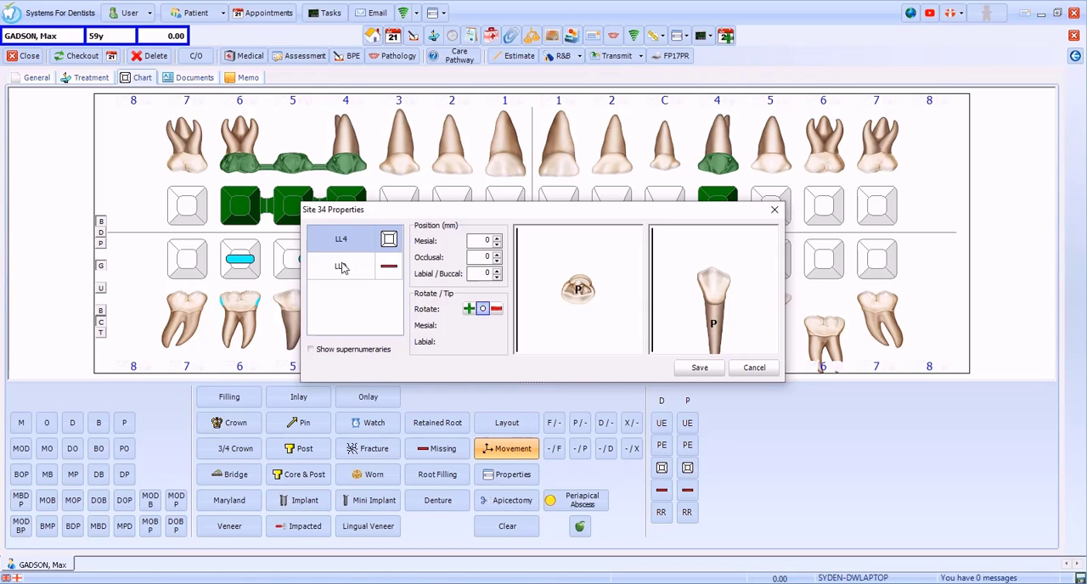
pyautogui.click(348, 352)
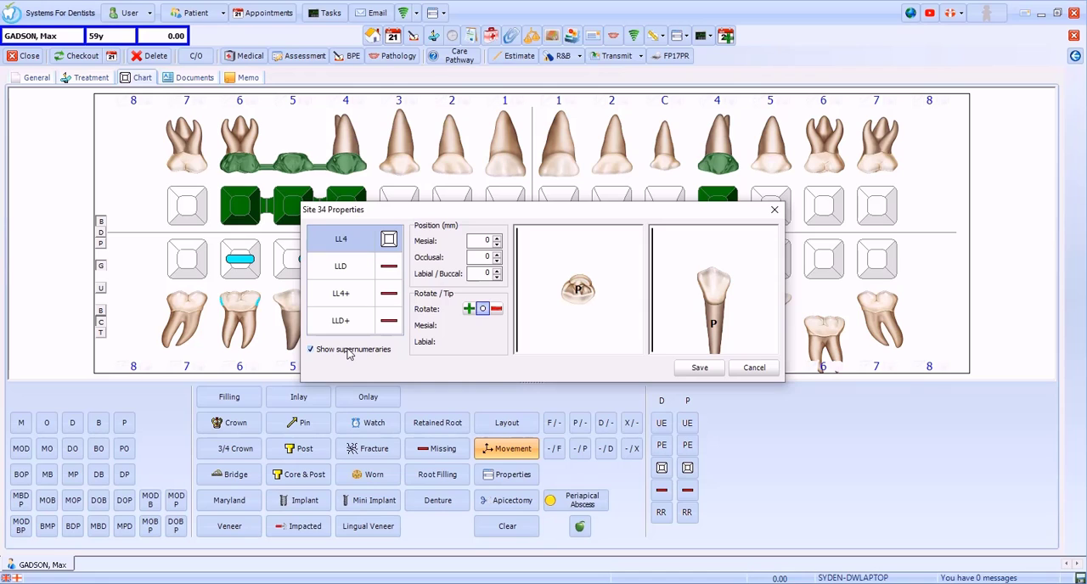
pyautogui.click(389, 296)
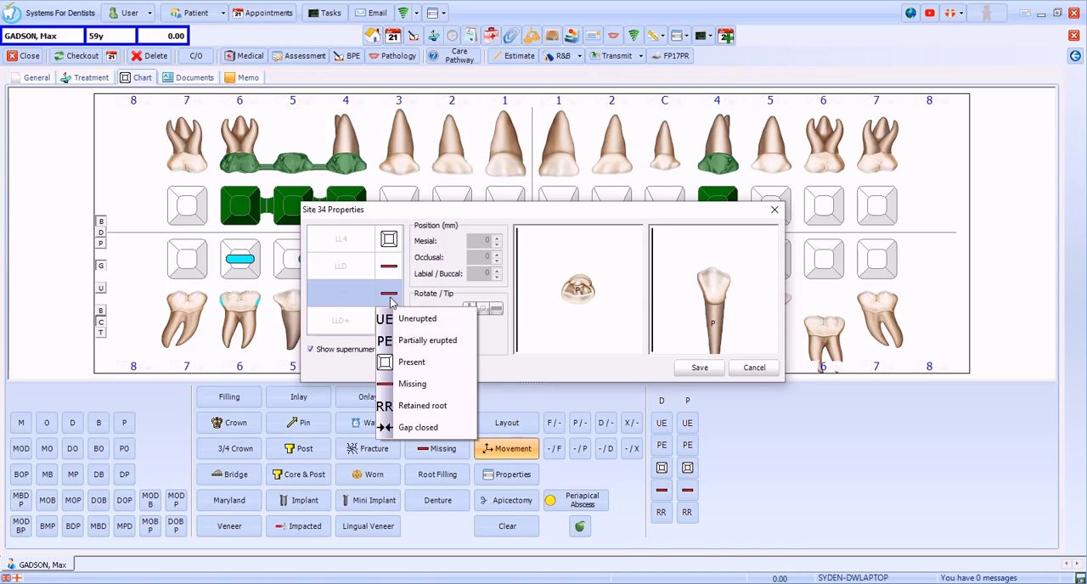
pyautogui.click(432, 367)
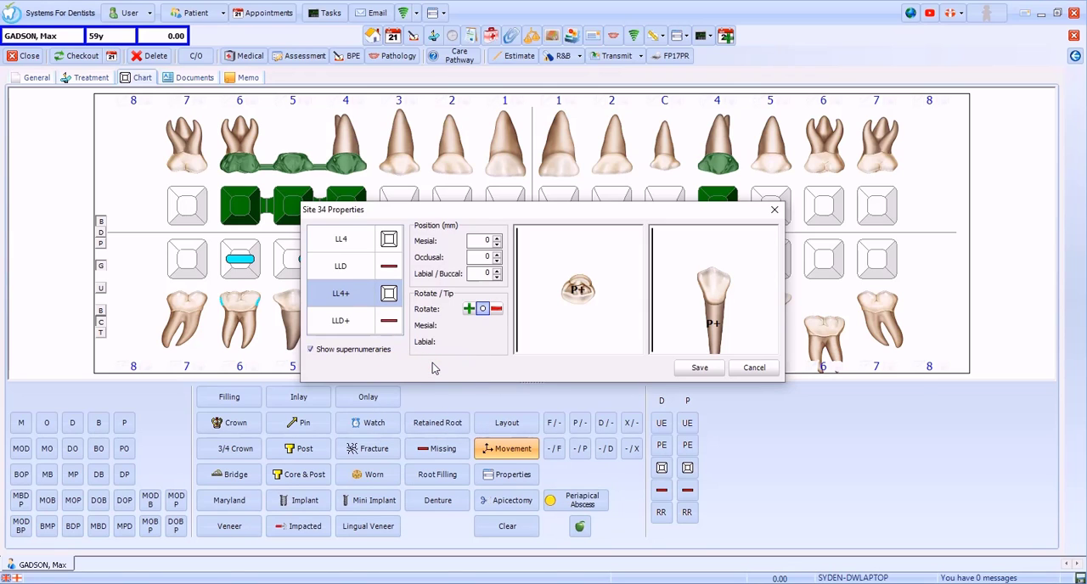
pyautogui.click(499, 243)
pyautogui.click(499, 240)
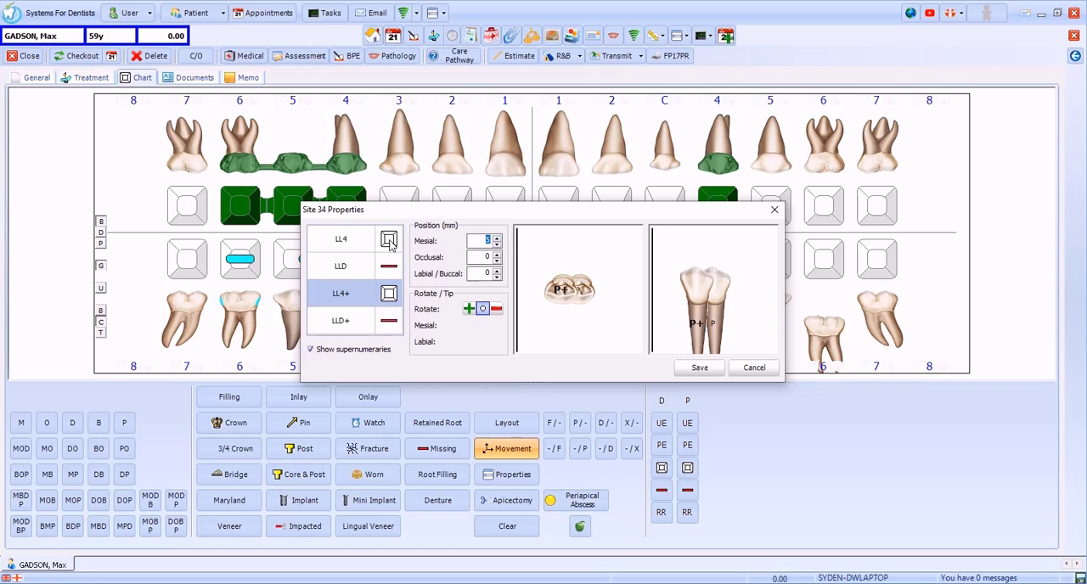
# Step: Set the mesial position of LL4 to -5 mm and save the site's properties
pyautogui.click(369, 245)
pyautogui.click(498, 245)
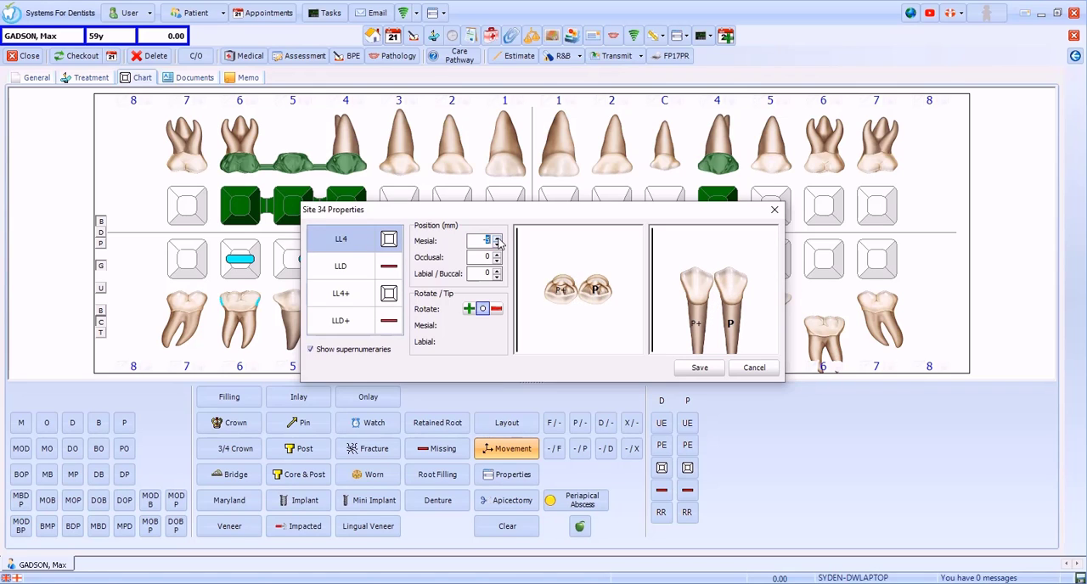
pyautogui.click(700, 368)
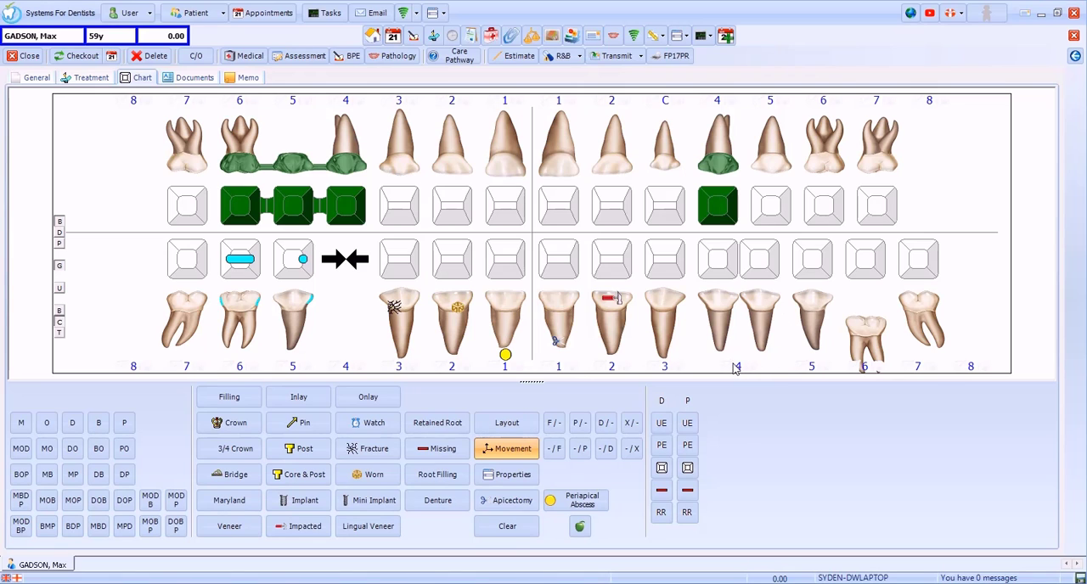
# Step: Delete the porcelain bonded crown entry from UL4's properties and clear the existing restoration on LR5
pyautogui.click(499, 477)
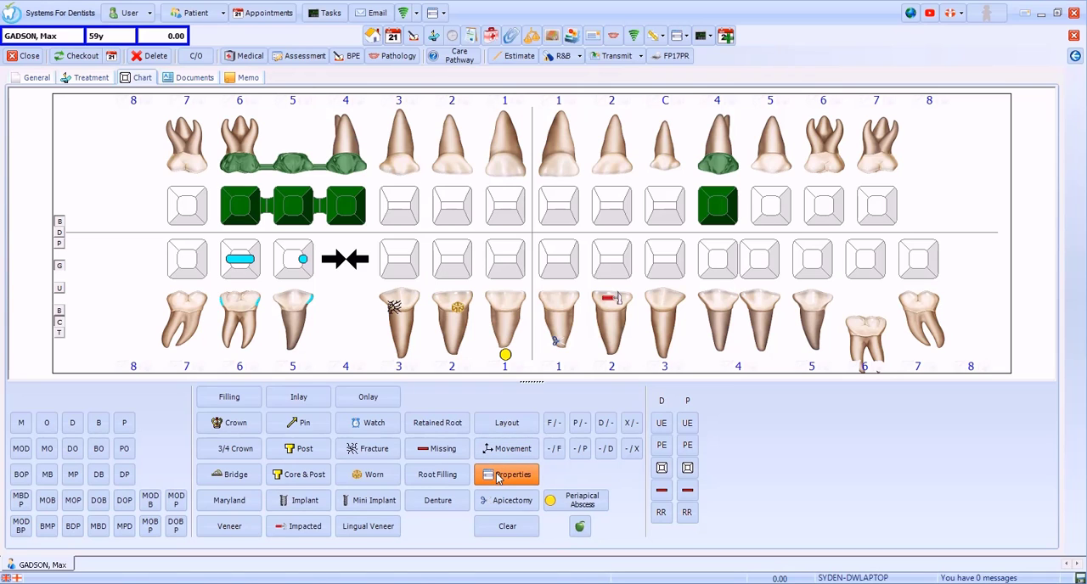
pyautogui.click(719, 155)
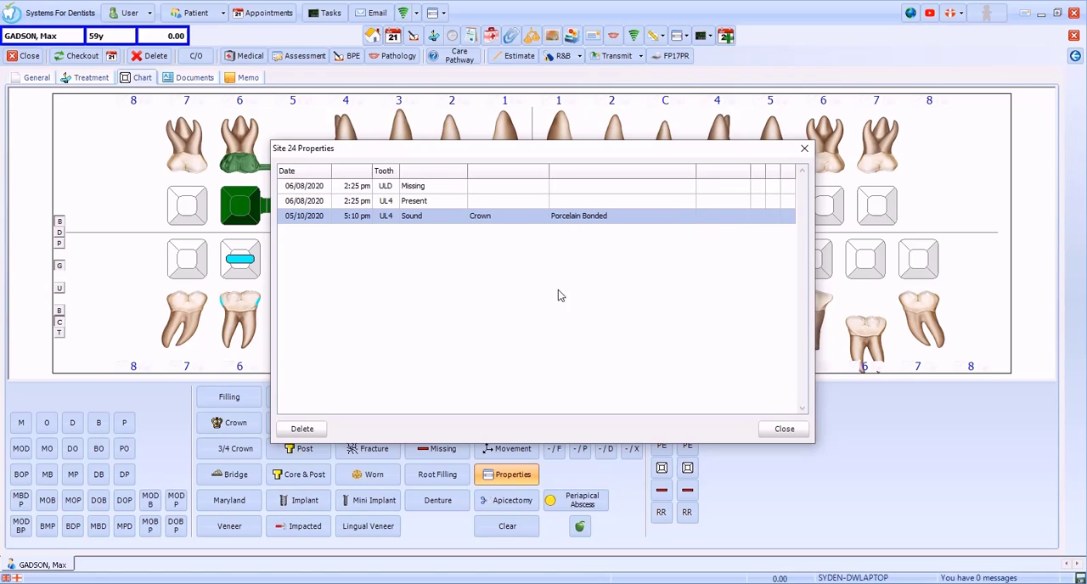
pyautogui.click(302, 429)
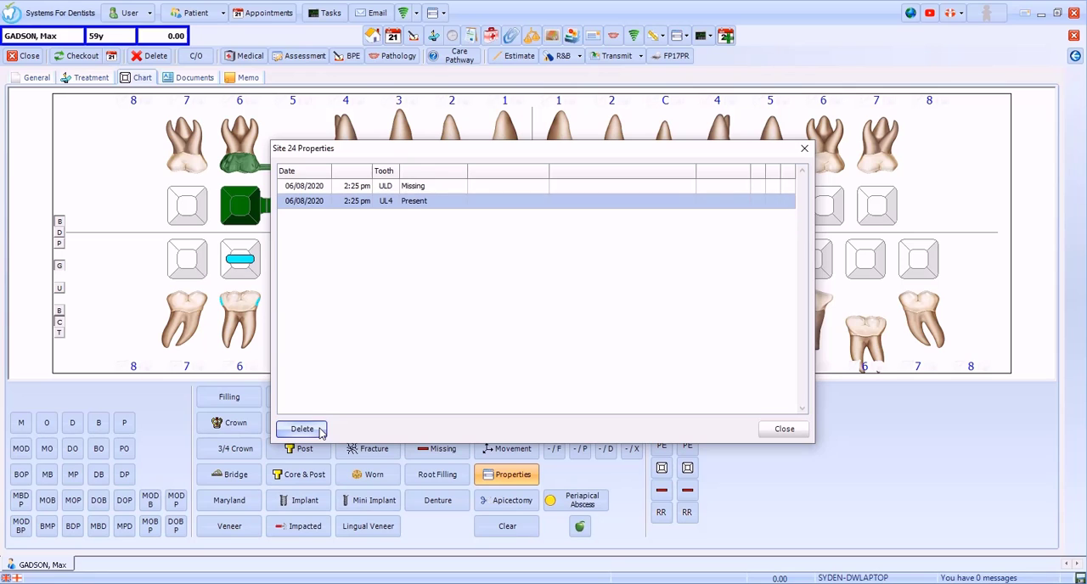
pyautogui.click(770, 432)
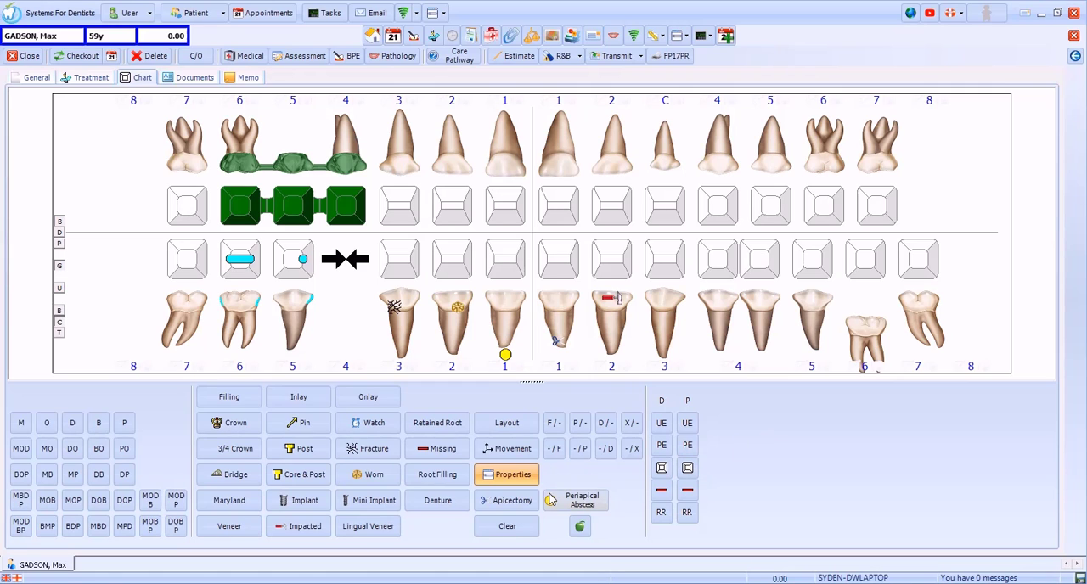
pyautogui.click(507, 527)
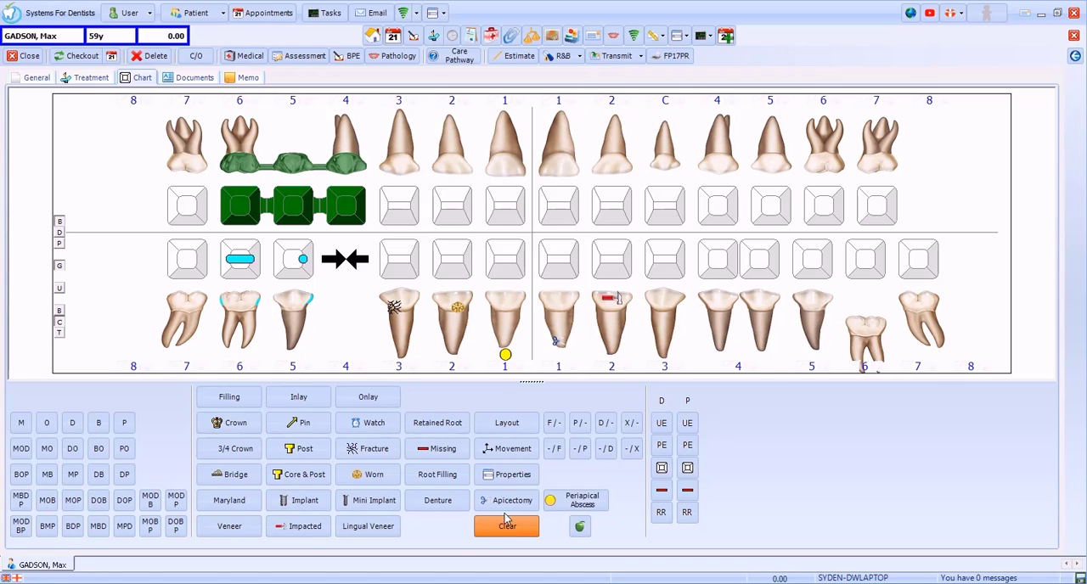
pyautogui.click(302, 268)
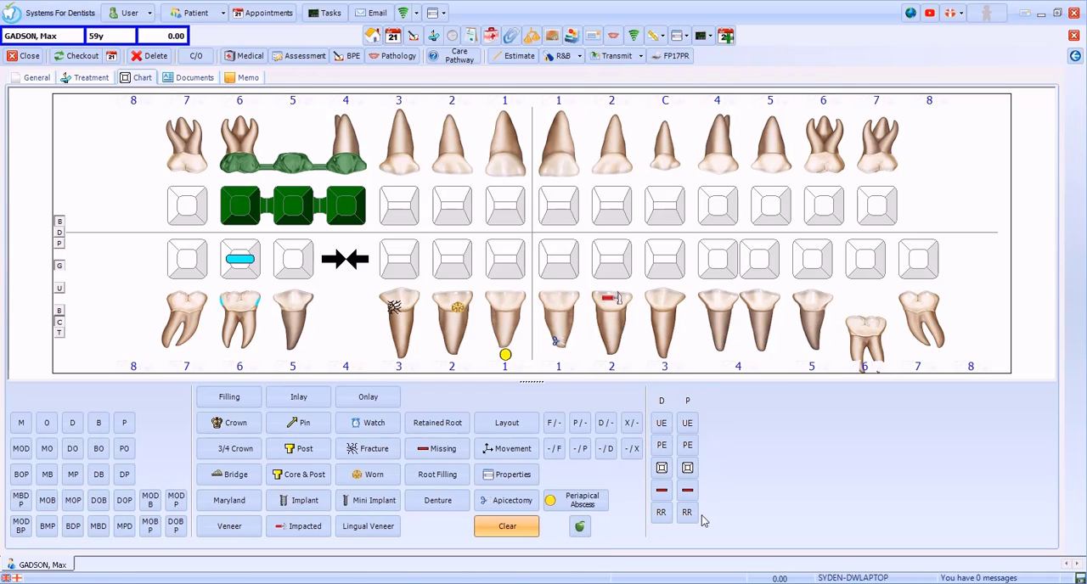
# Step: Mark the permanent UL3 as present and the deciduous ULC as missing on the chart
pyautogui.click(690, 472)
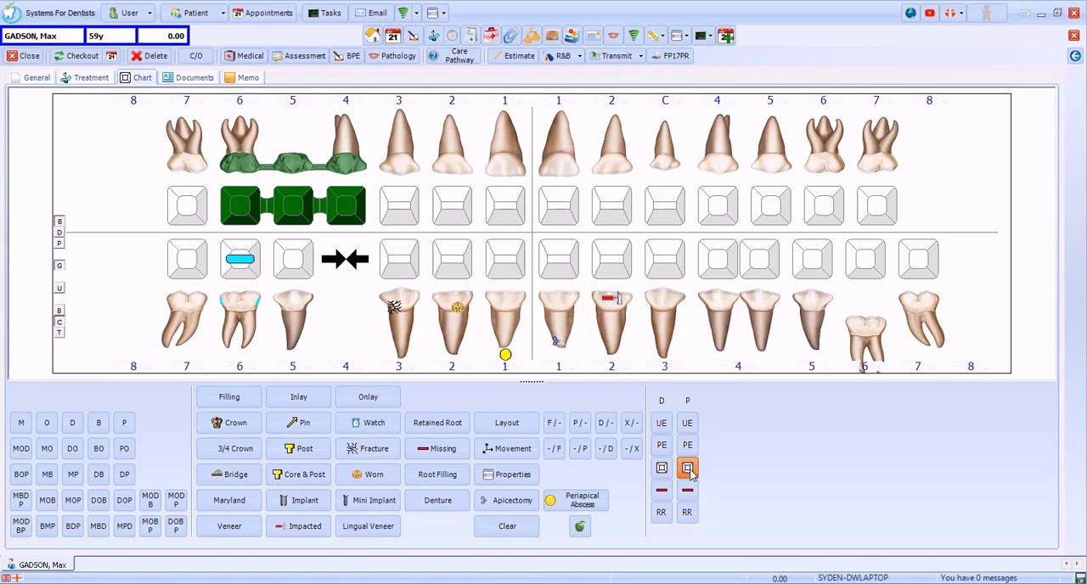
pyautogui.click(669, 161)
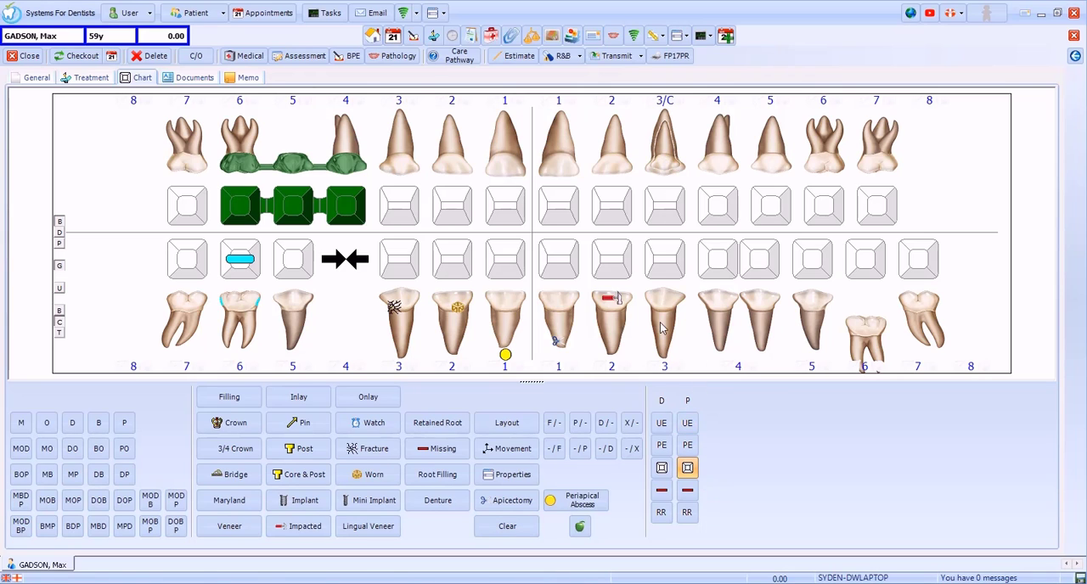
pyautogui.click(662, 492)
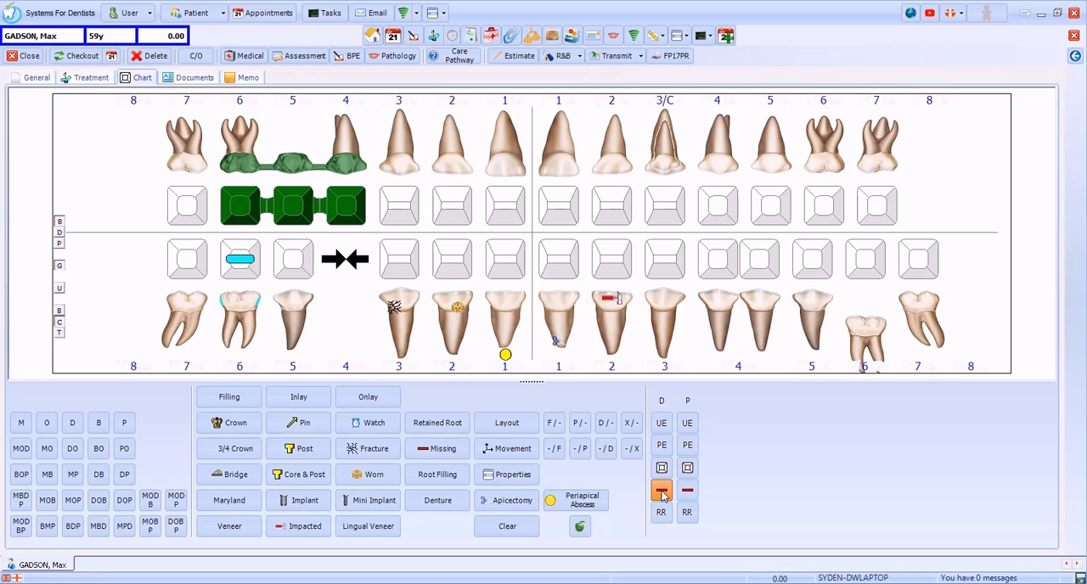
pyautogui.click(660, 156)
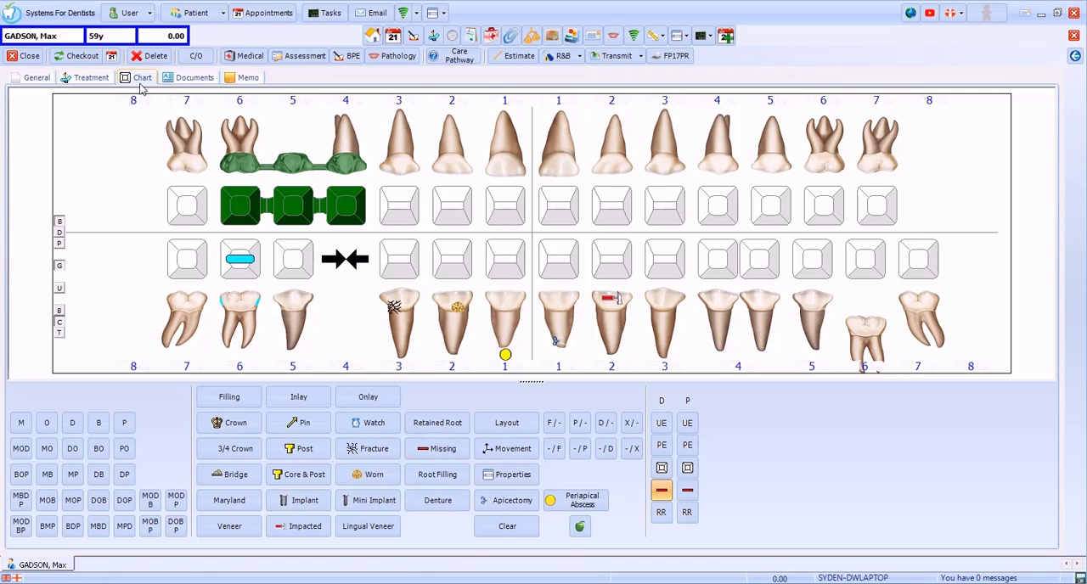
# Step: From the treatment view, chart a sound composite MOD filling on LR7
pyautogui.click(97, 82)
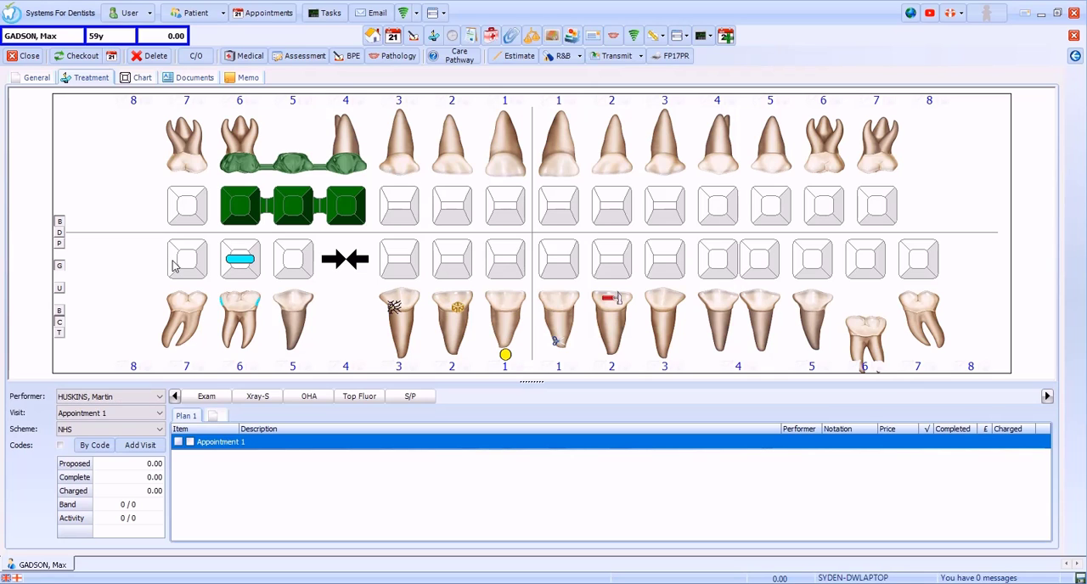
pyautogui.moveTo(172, 266); pyautogui.dragTo(183, 265)
pyautogui.click(202, 266)
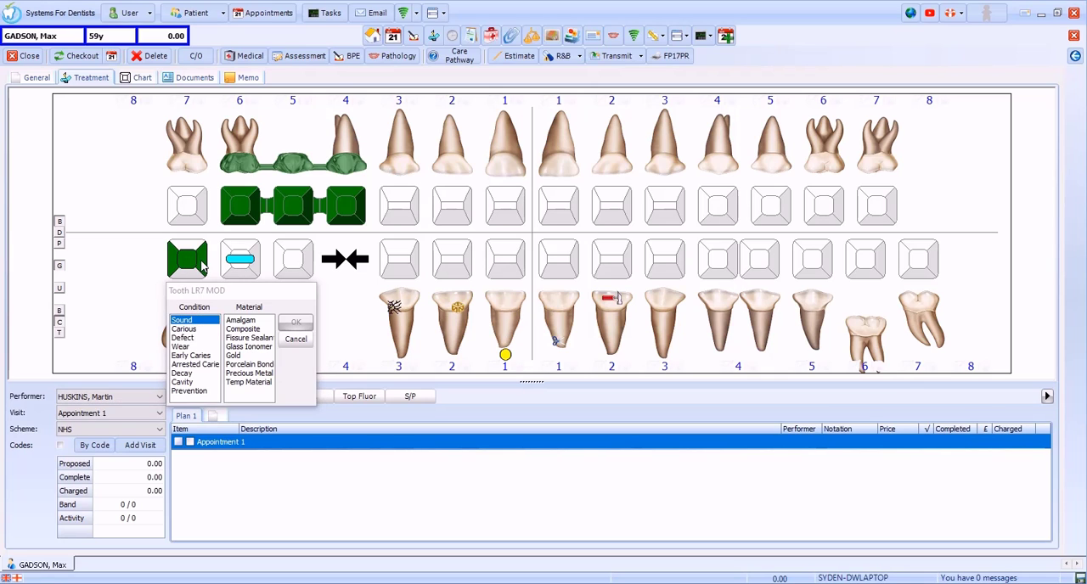
pyautogui.click(255, 329)
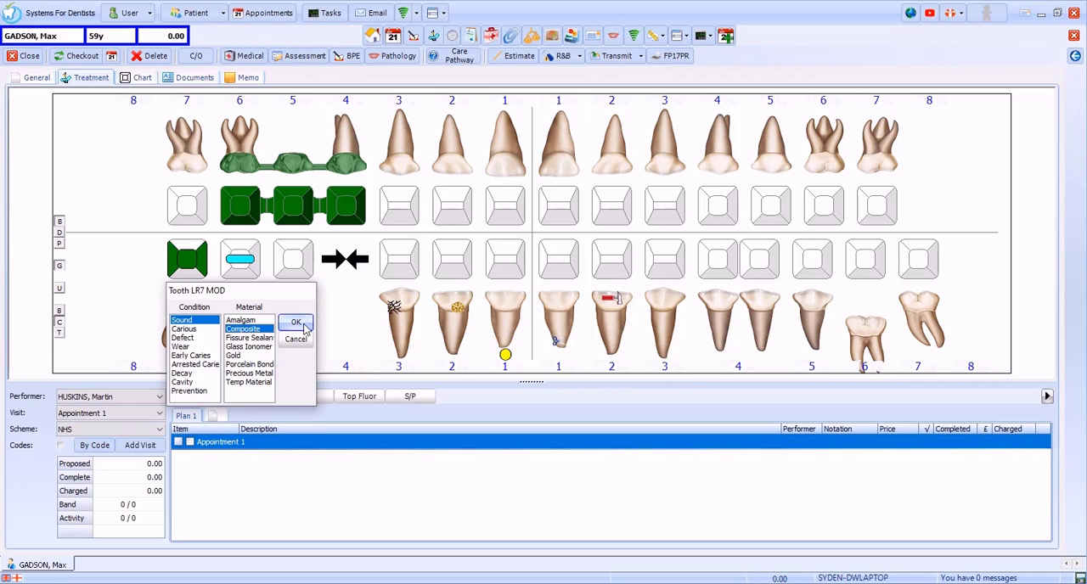
pyautogui.click(297, 322)
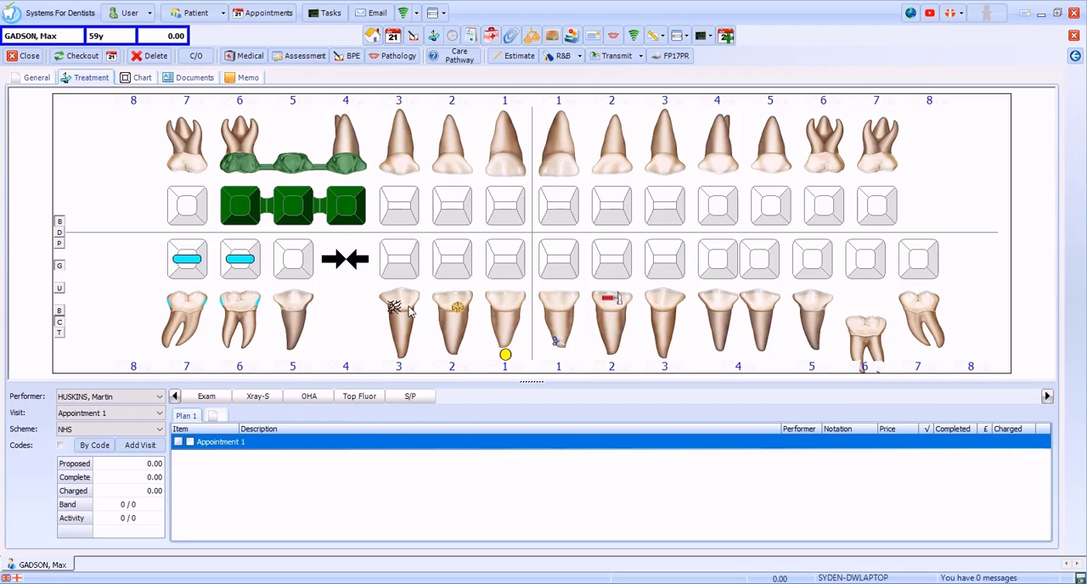
# Step: Chart a sound root filling on UL3 and mark LL7 as missing
pyautogui.click(670, 148)
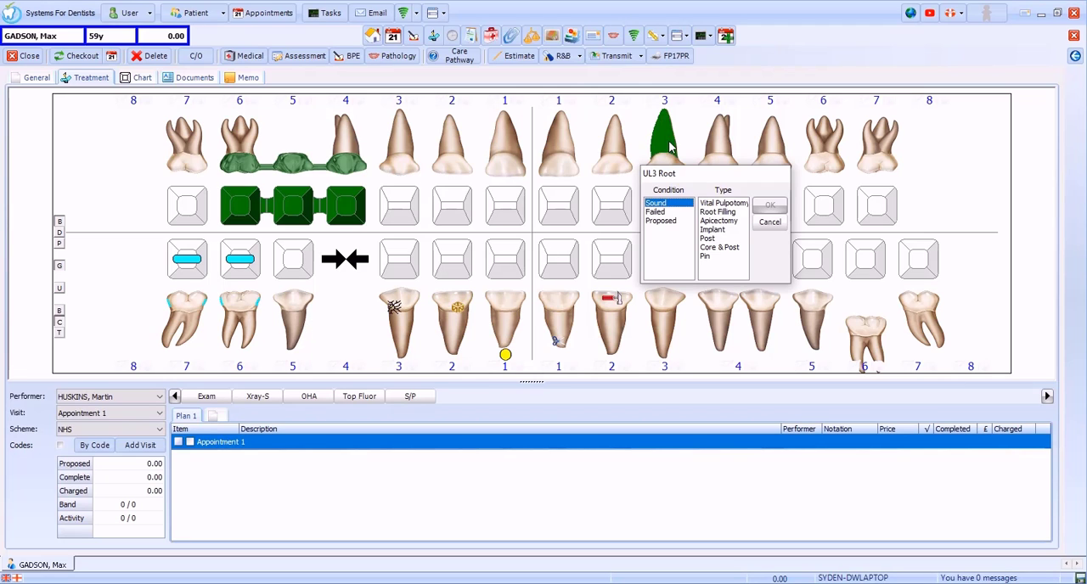
pyautogui.click(741, 212)
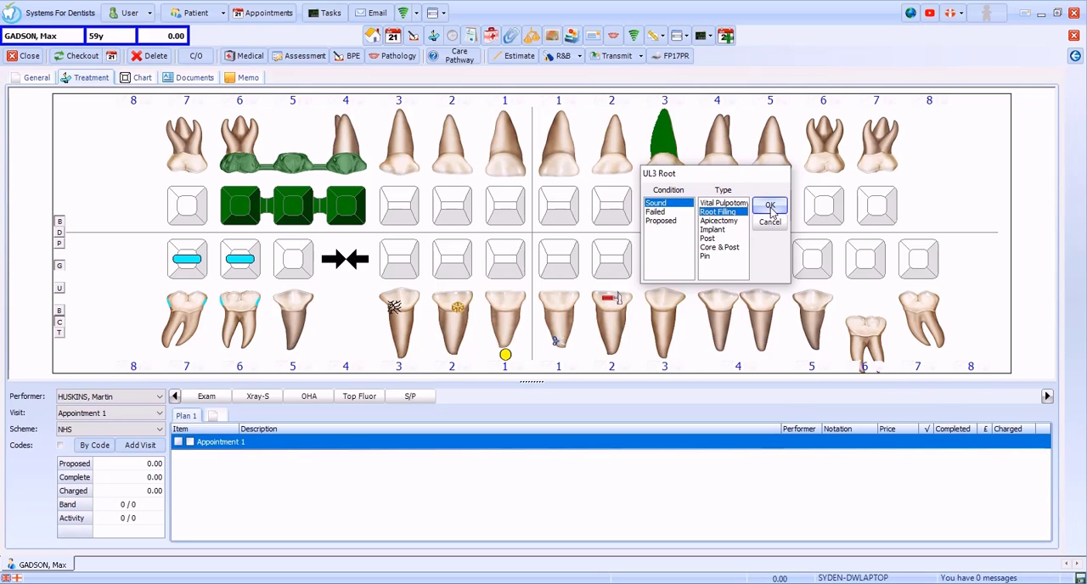
pyautogui.click(770, 207)
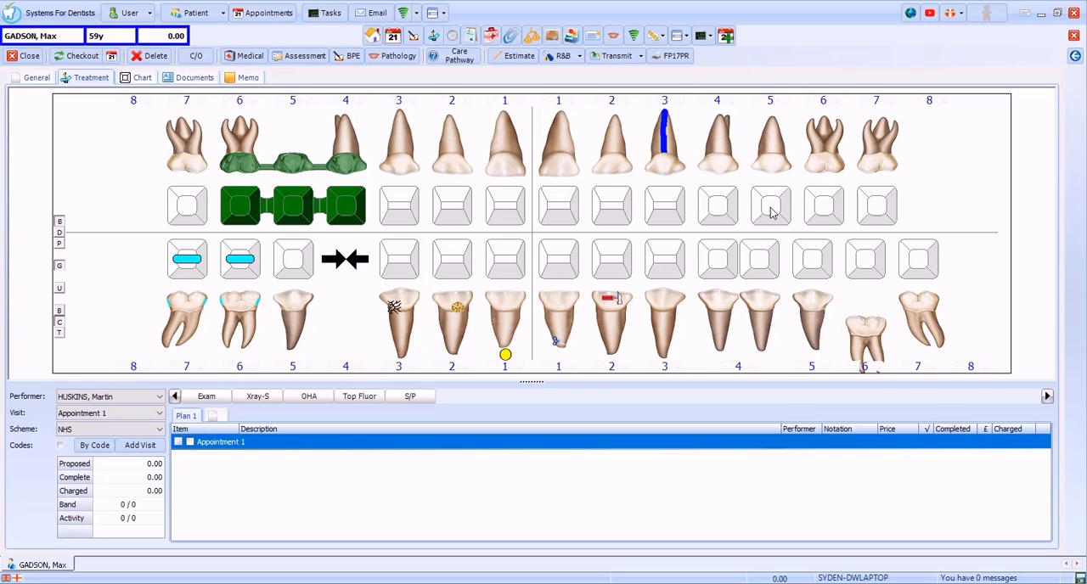
pyautogui.rightClick(922, 312)
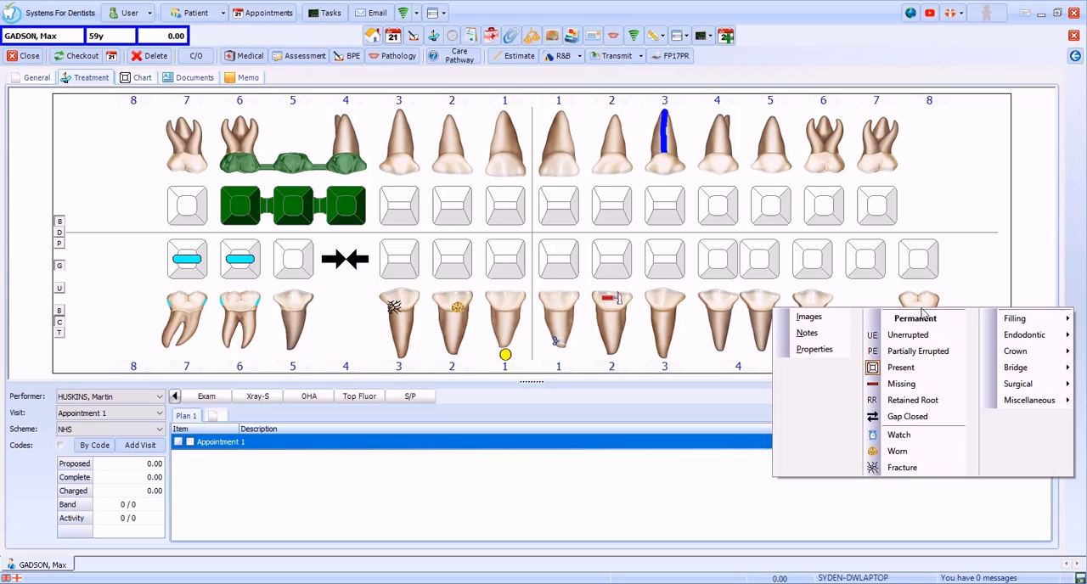
pyautogui.click(902, 384)
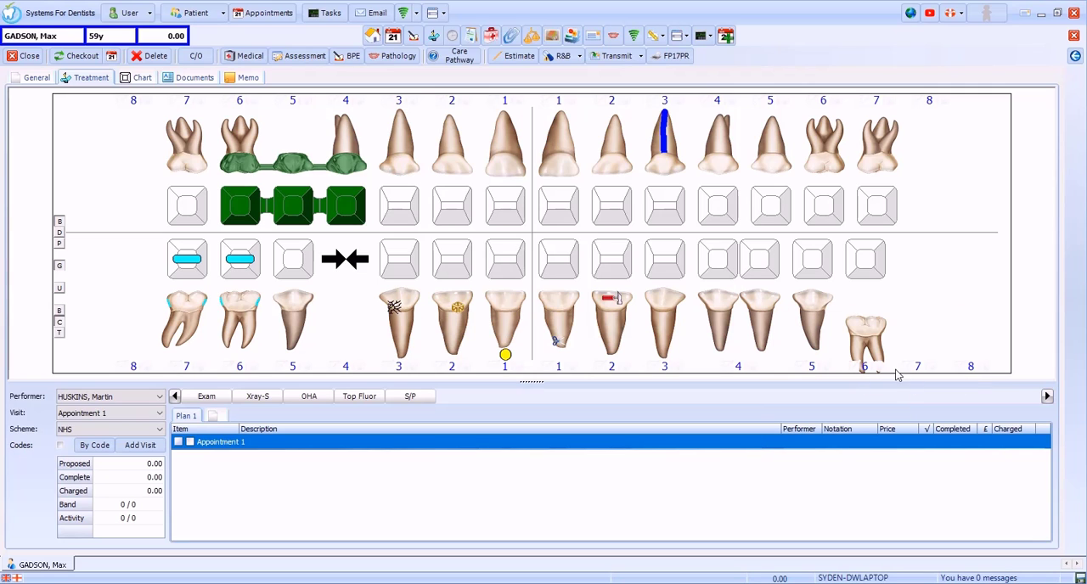
# Step: Review UL3's recorded entries and add the note "Tooth Specific Note!" to that tooth
pyautogui.rightClick(667, 146)
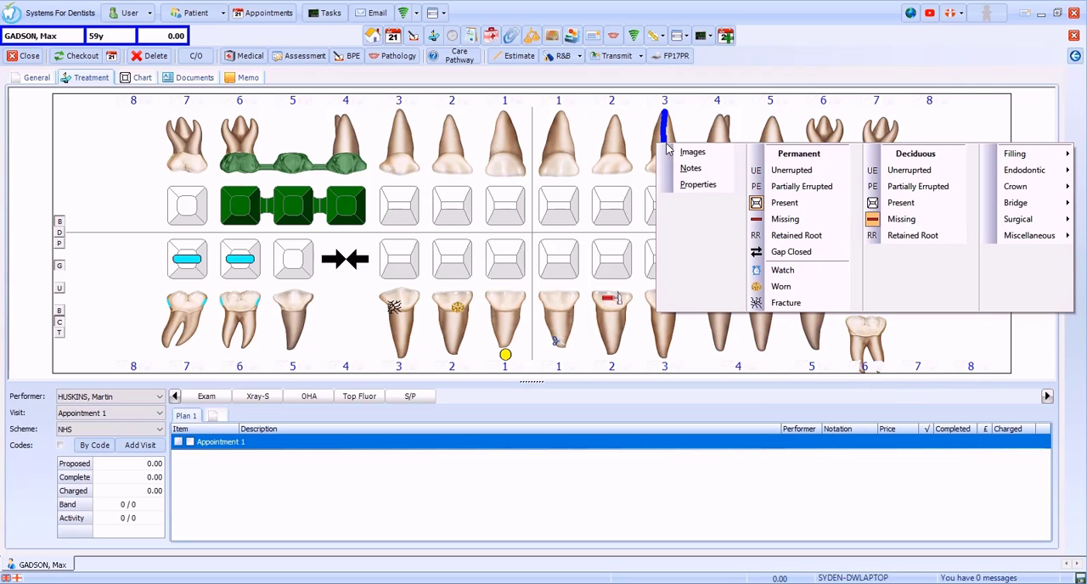
pyautogui.click(696, 186)
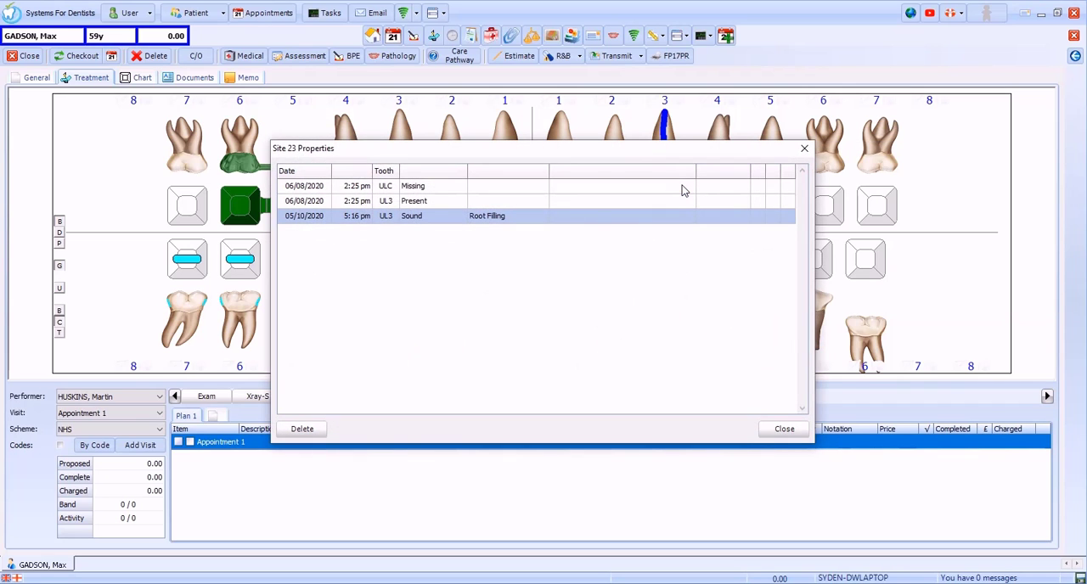
pyautogui.click(783, 429)
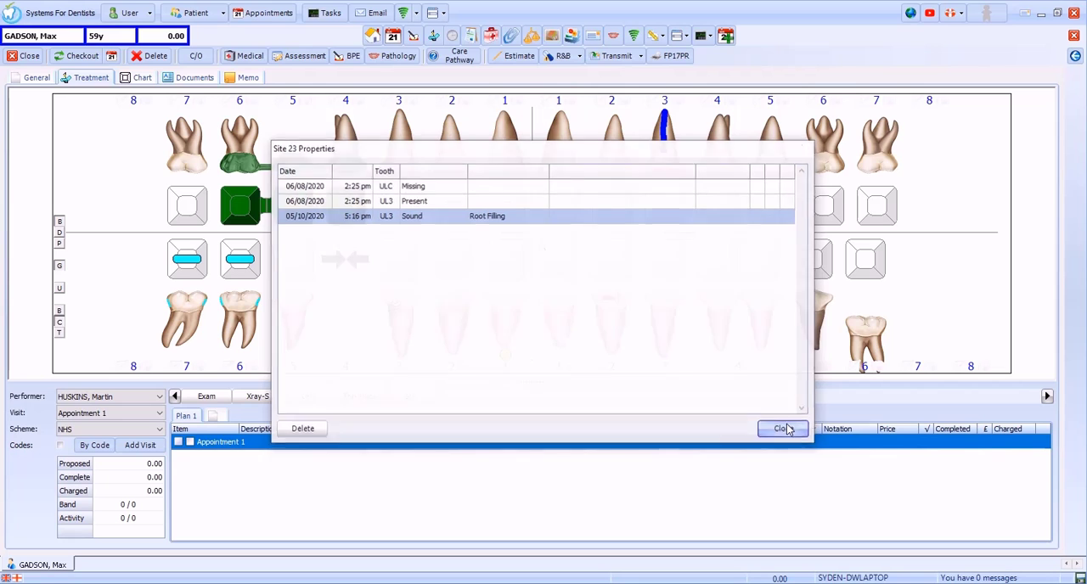
pyautogui.rightClick(667, 150)
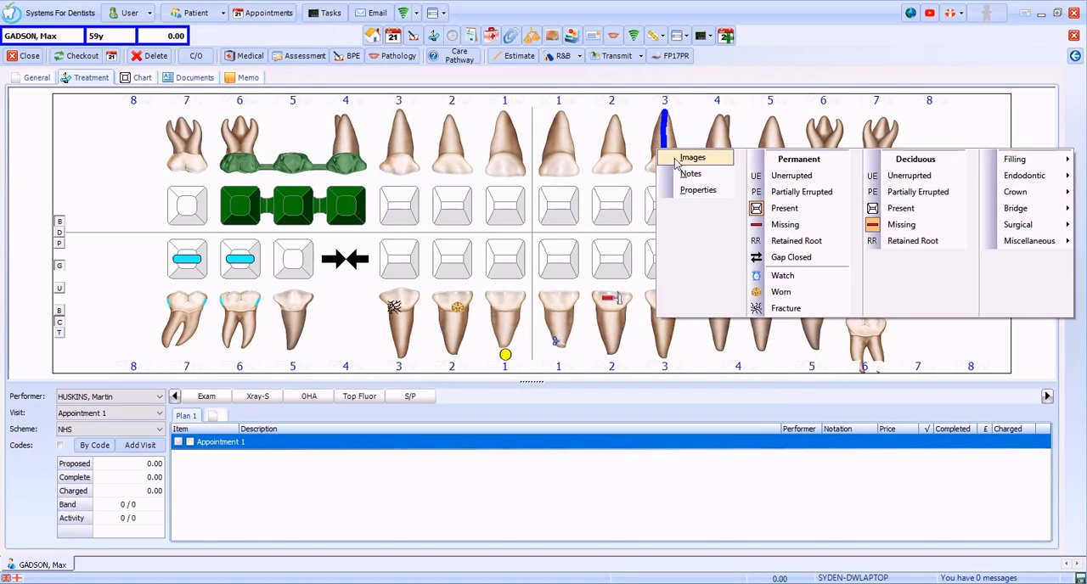
pyautogui.click(692, 174)
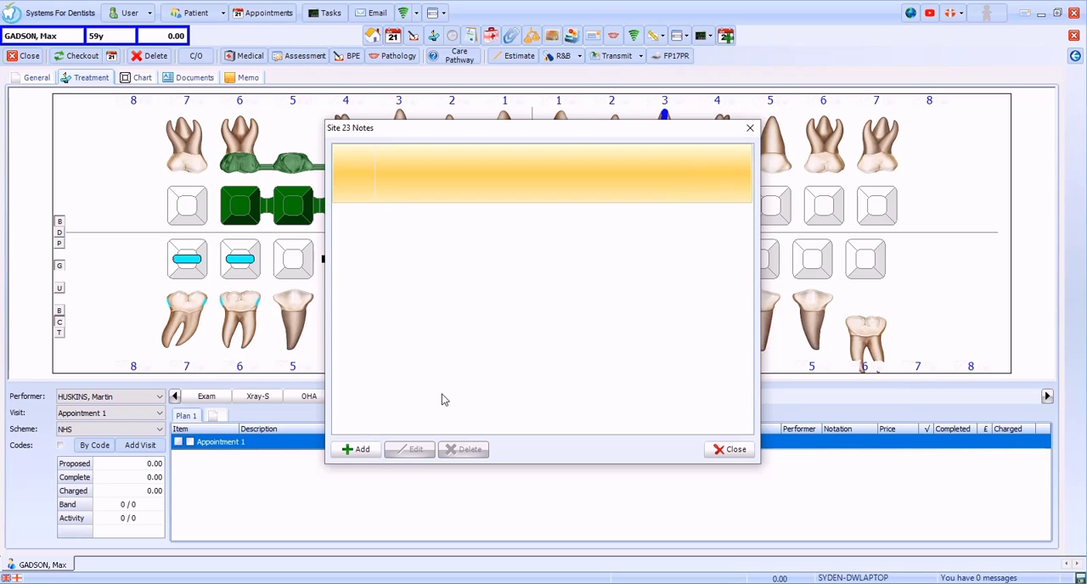
pyautogui.click(355, 450)
pyautogui.write('Tooth Specific Note!')
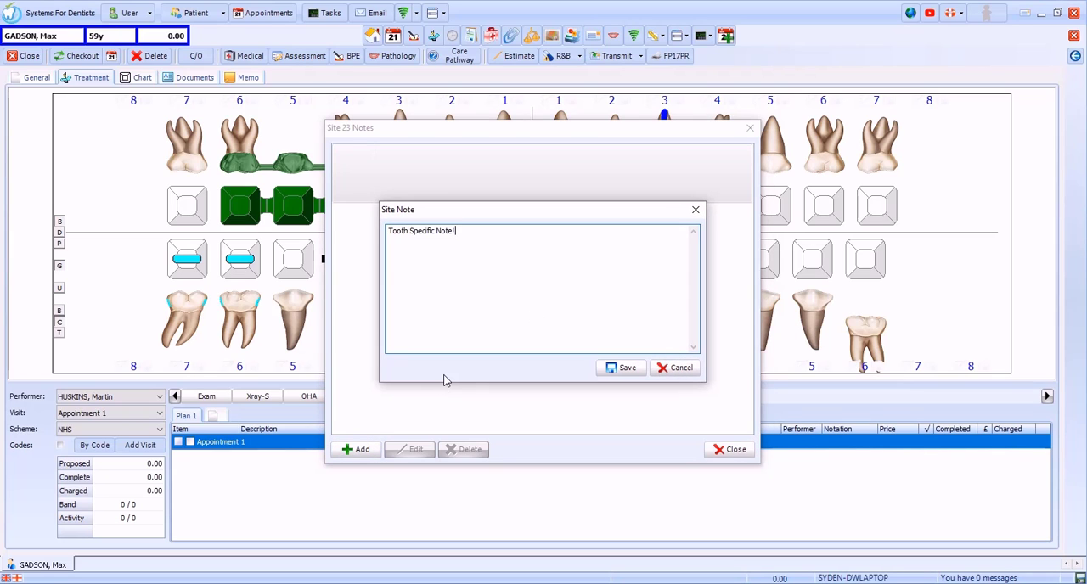
pyautogui.click(608, 370)
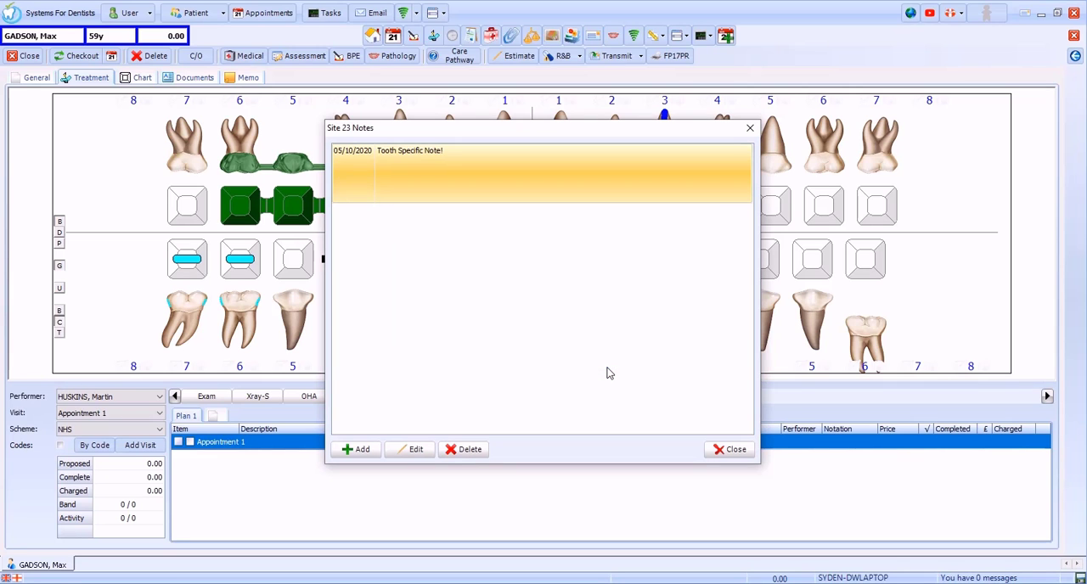
pyautogui.click(725, 449)
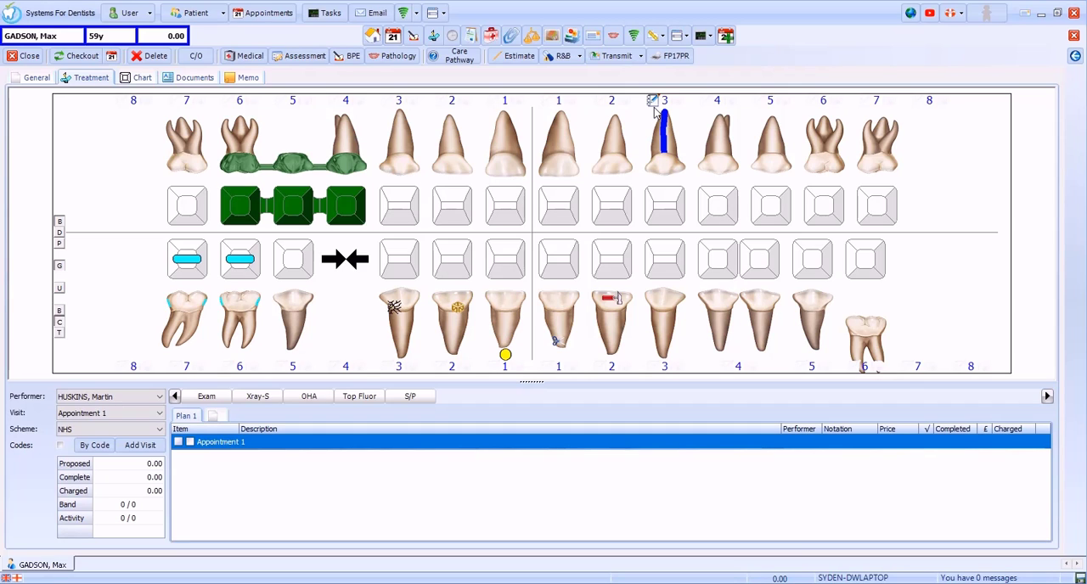
# Step: In the UL3 site properties, mark the deciduous ULC as present and the permanent UL3 as unerupted
pyautogui.doubleClick(667, 188)
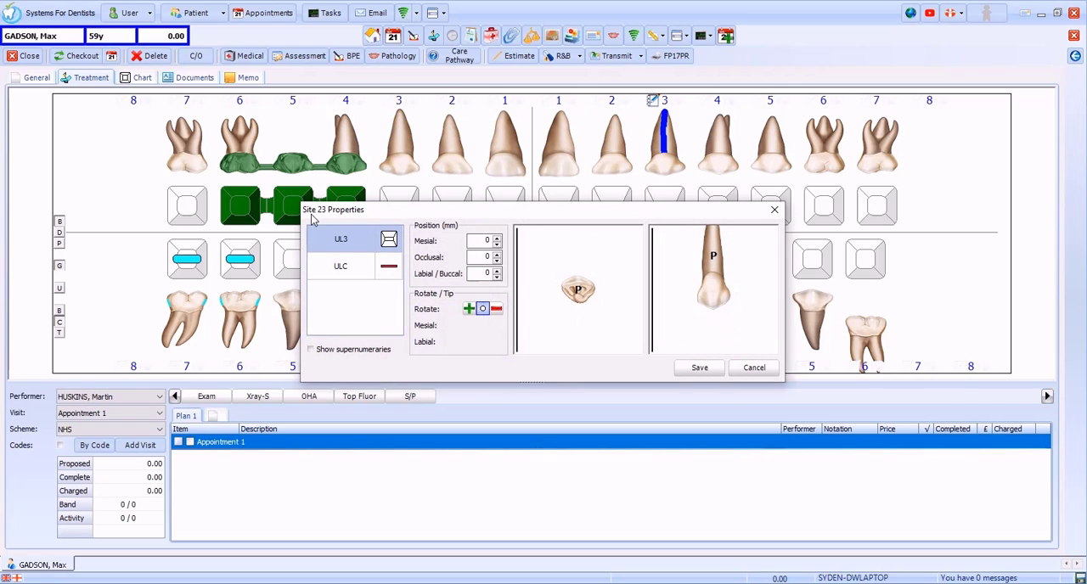
pyautogui.click(389, 241)
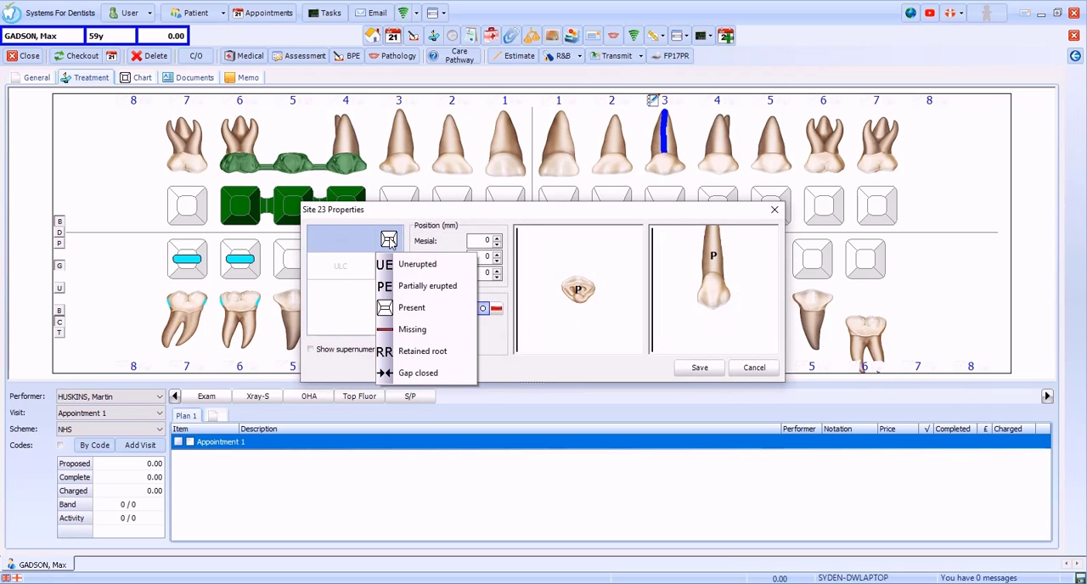
pyautogui.click(356, 352)
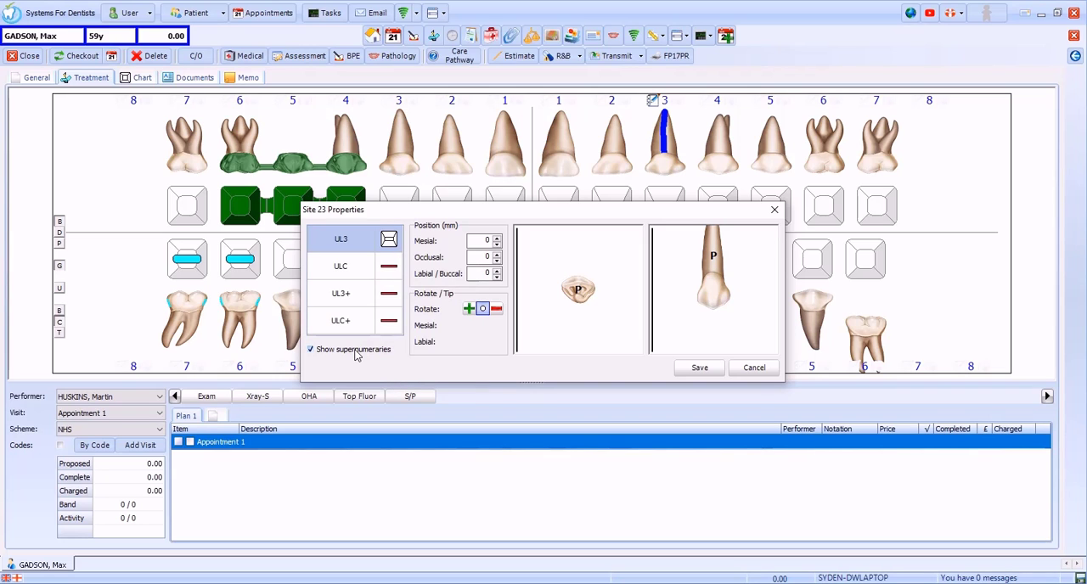
pyautogui.click(357, 352)
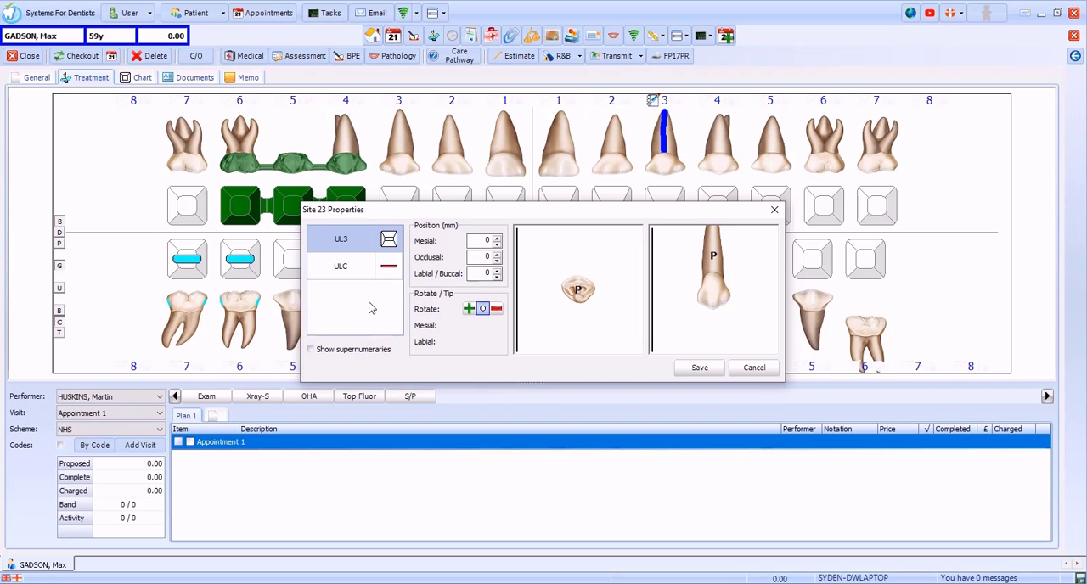
pyautogui.click(389, 268)
pyautogui.click(409, 334)
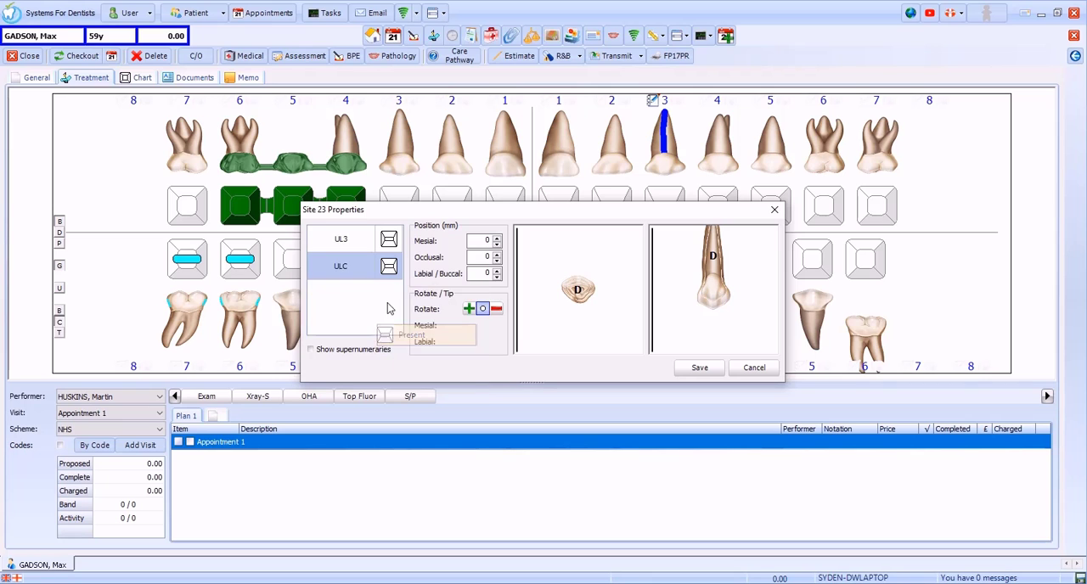
pyautogui.click(388, 242)
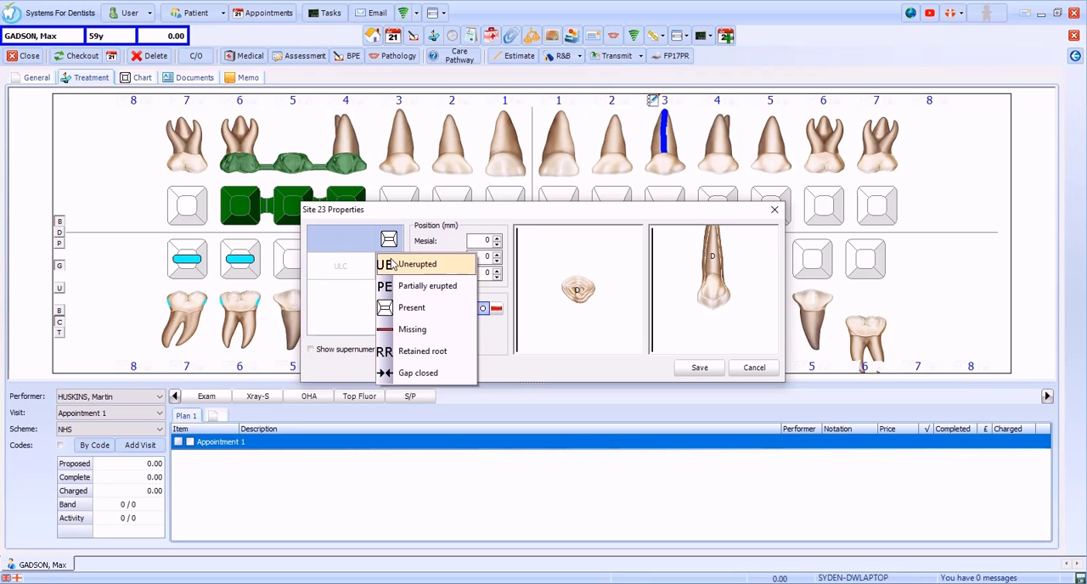
pyautogui.click(393, 266)
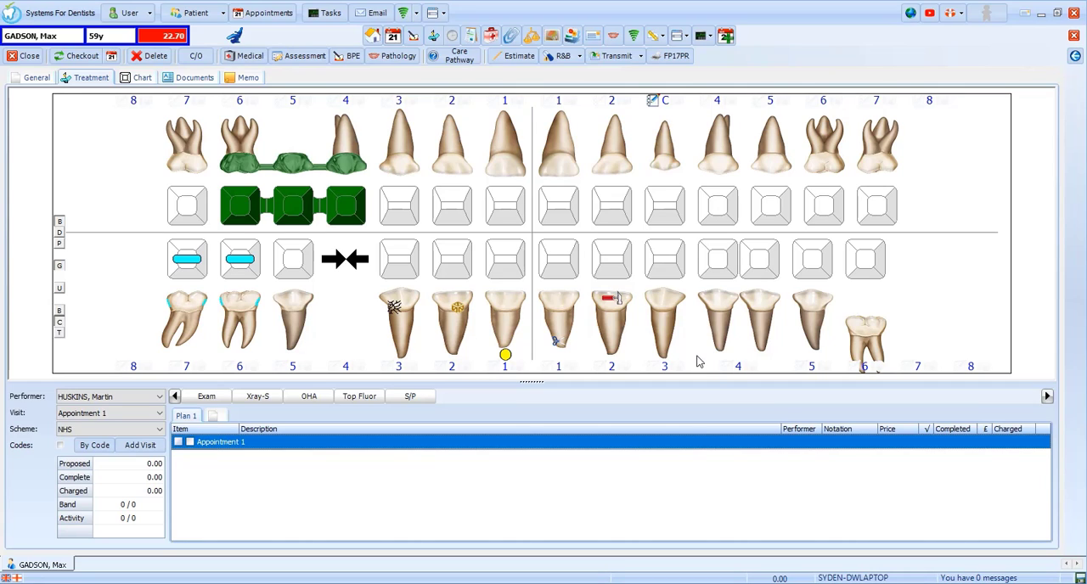
# Step: Chart the MOD surfaces of UL4 as carious and plan a composite restoration with product 1421 - Composite Filling
pyautogui.click(705, 210)
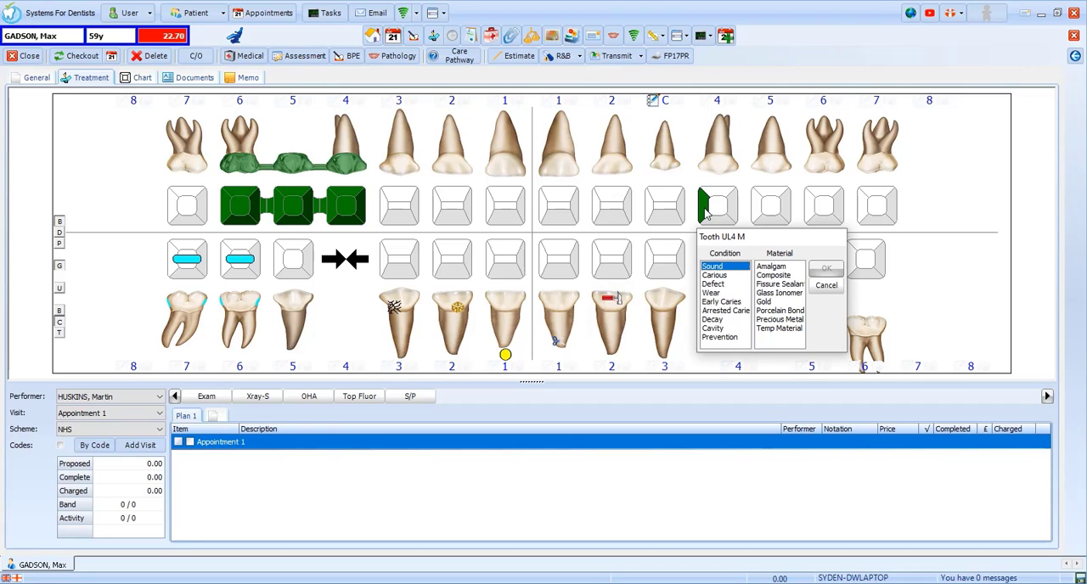
pyautogui.click(719, 207)
pyautogui.click(732, 209)
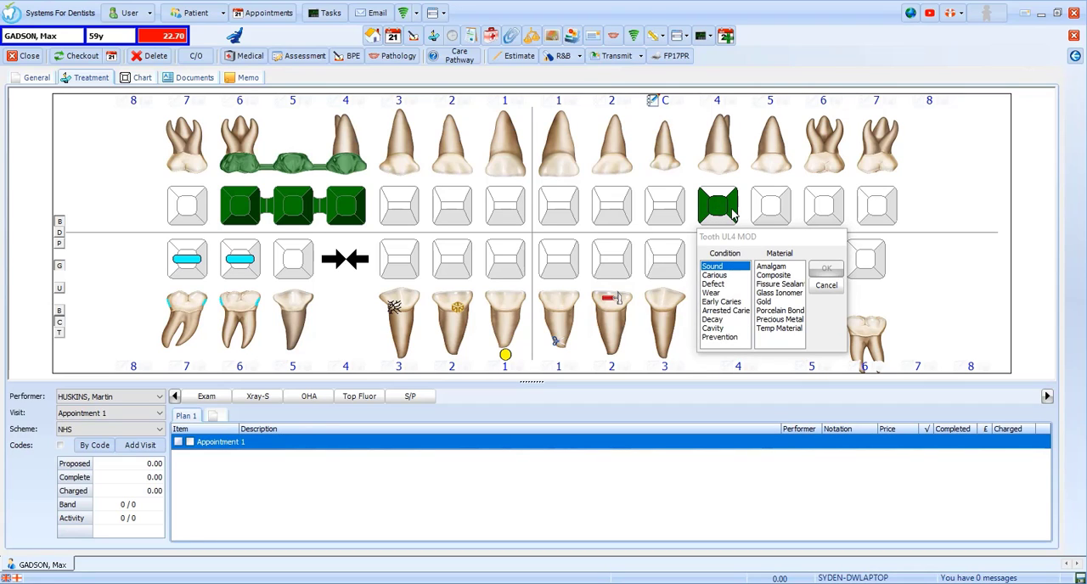
pyautogui.click(719, 279)
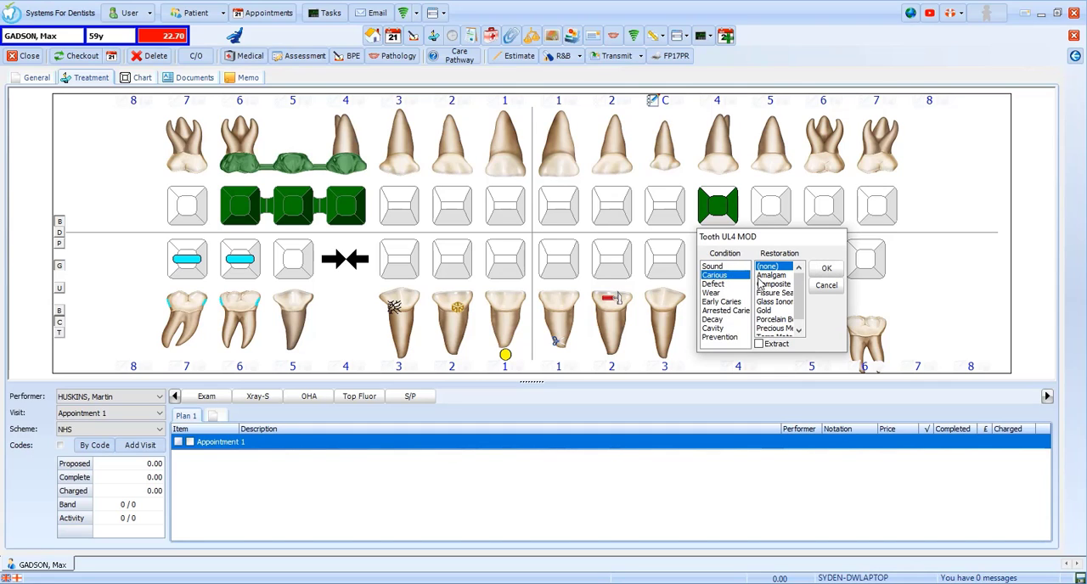
pyautogui.click(779, 284)
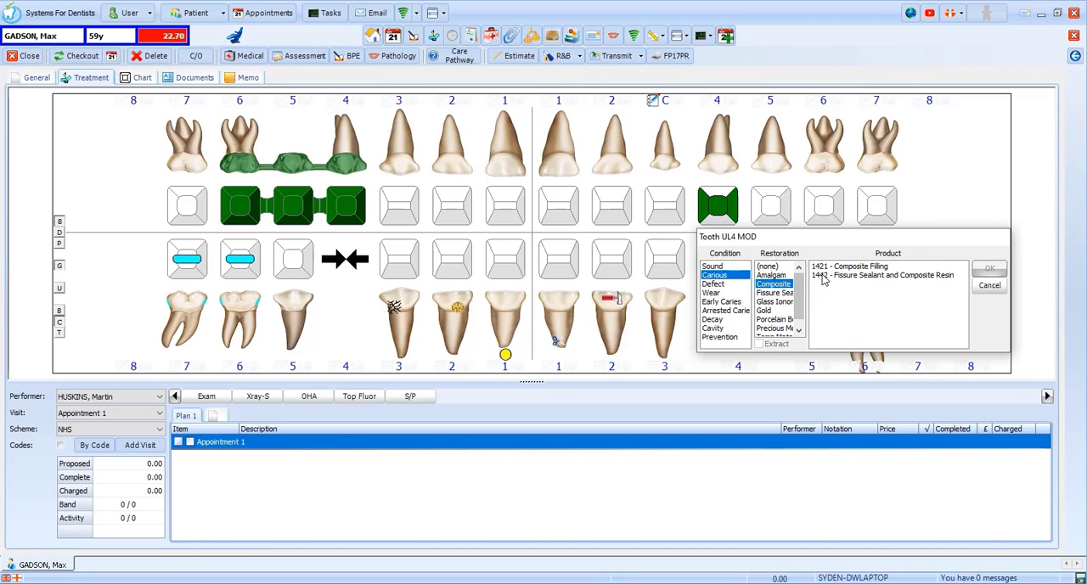
pyautogui.click(890, 269)
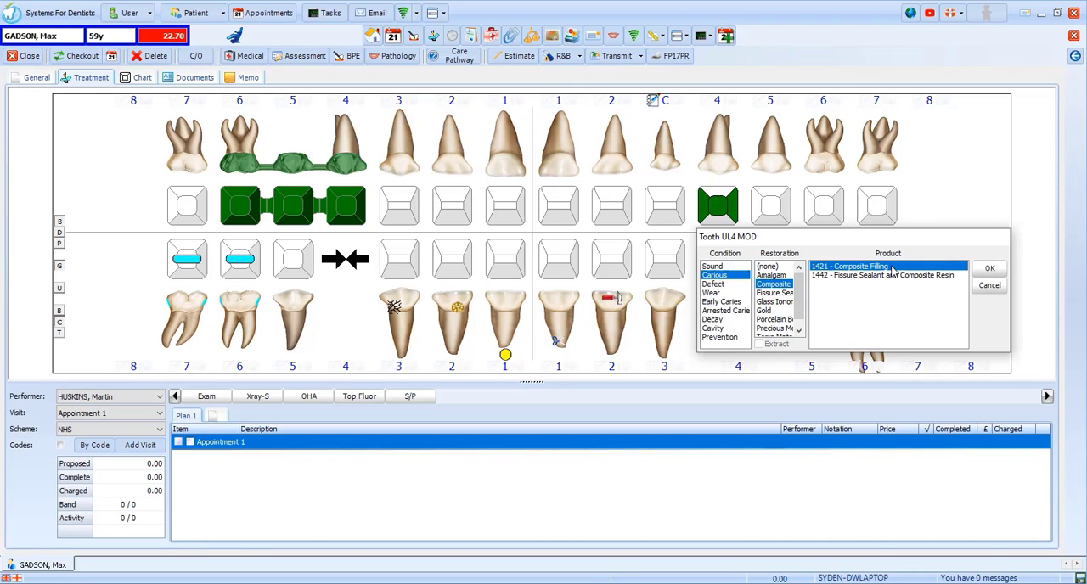
pyautogui.click(983, 270)
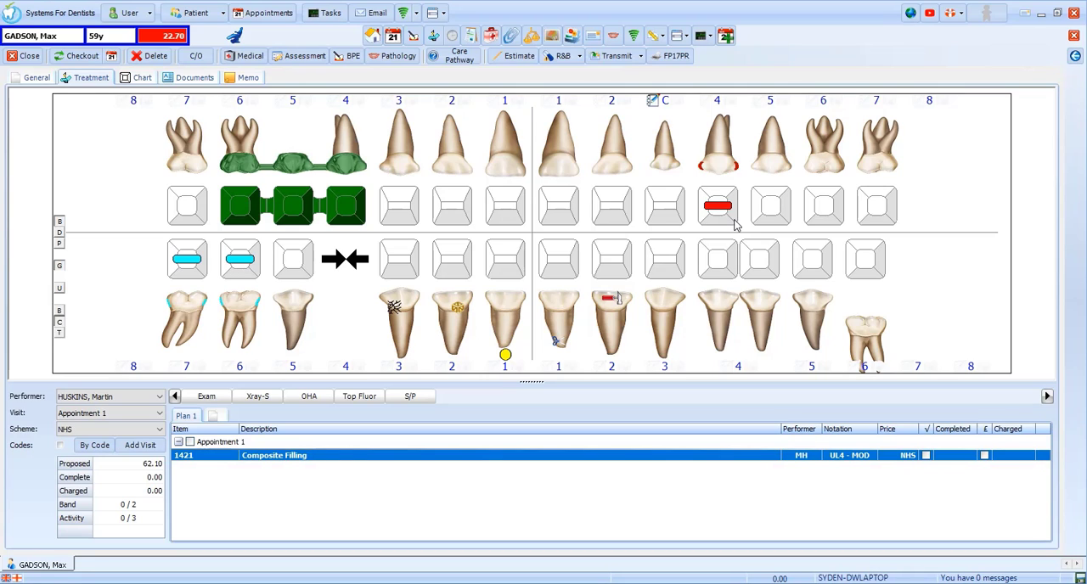
# Step: Chart a proposed root filling on the UL5 root using product 1501 - Root Filling
pyautogui.click(775, 153)
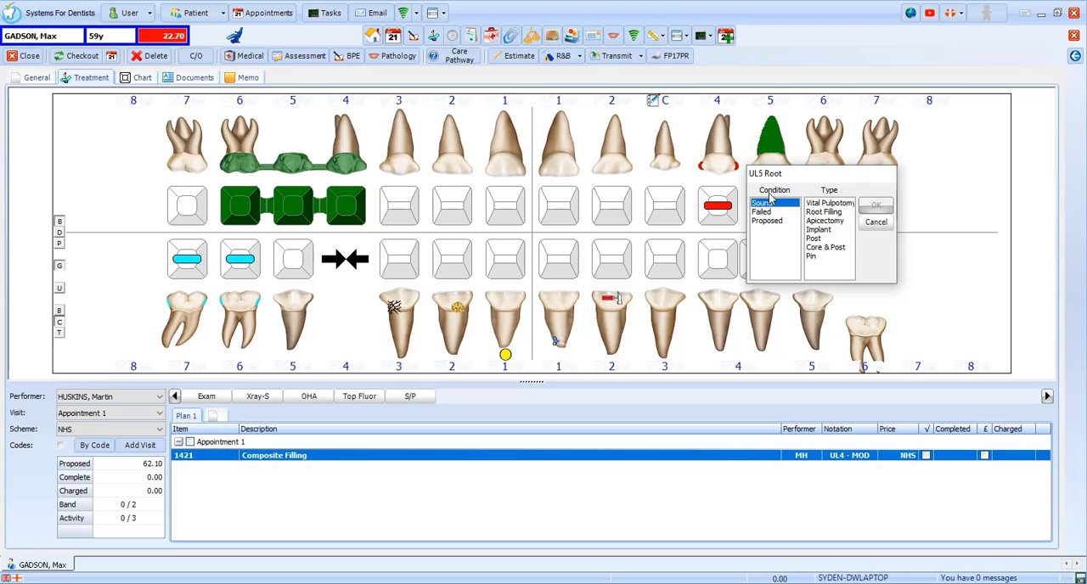
pyautogui.click(768, 220)
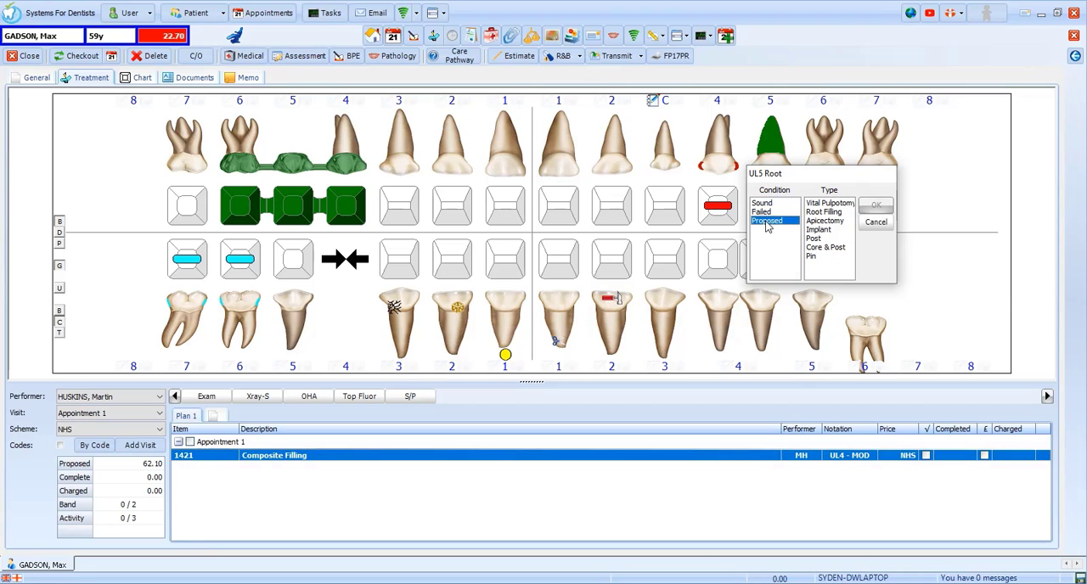
pyautogui.click(826, 213)
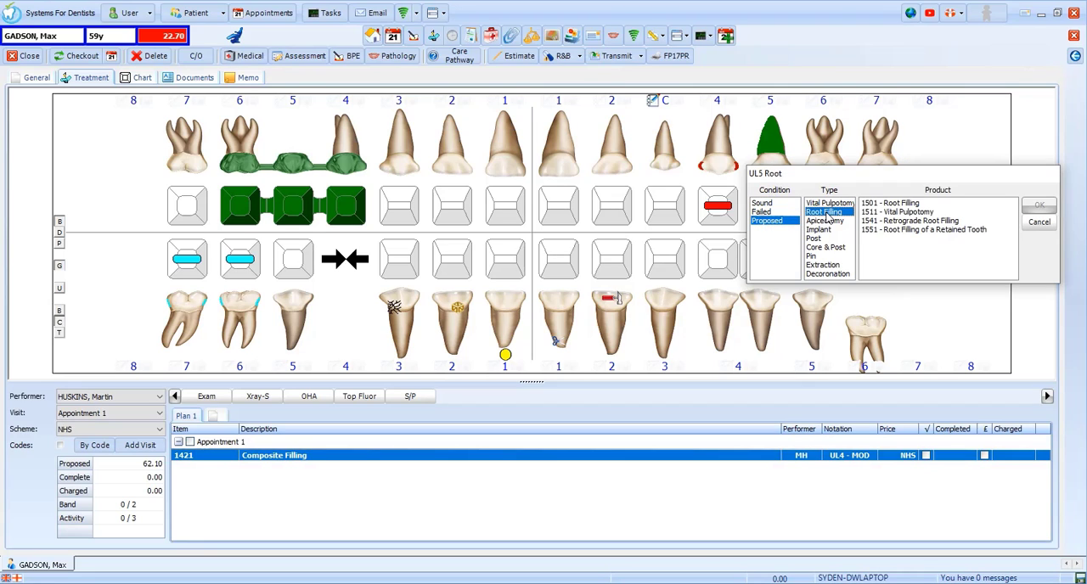
pyautogui.click(886, 206)
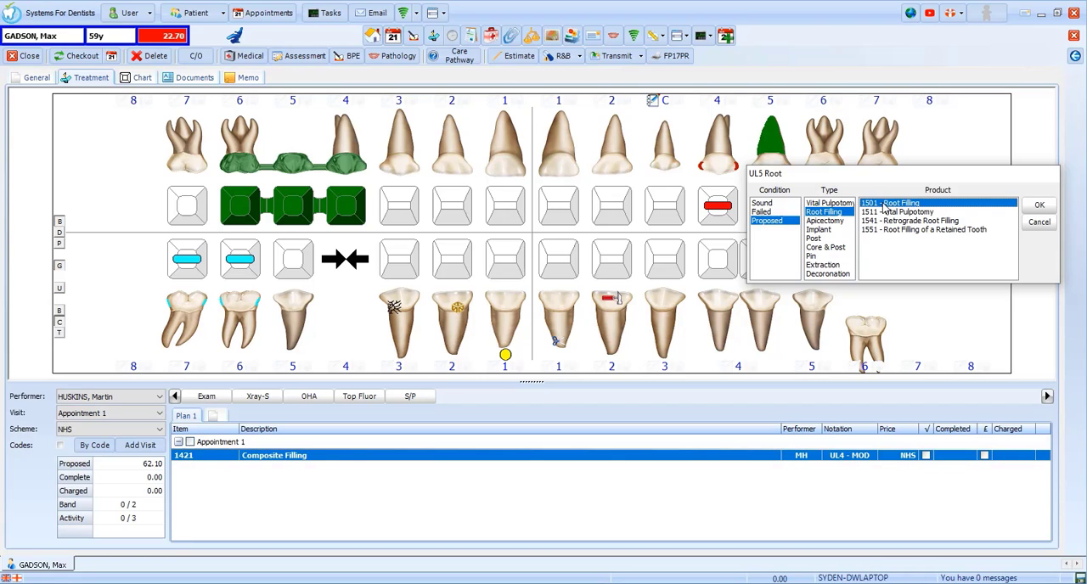
pyautogui.click(1038, 206)
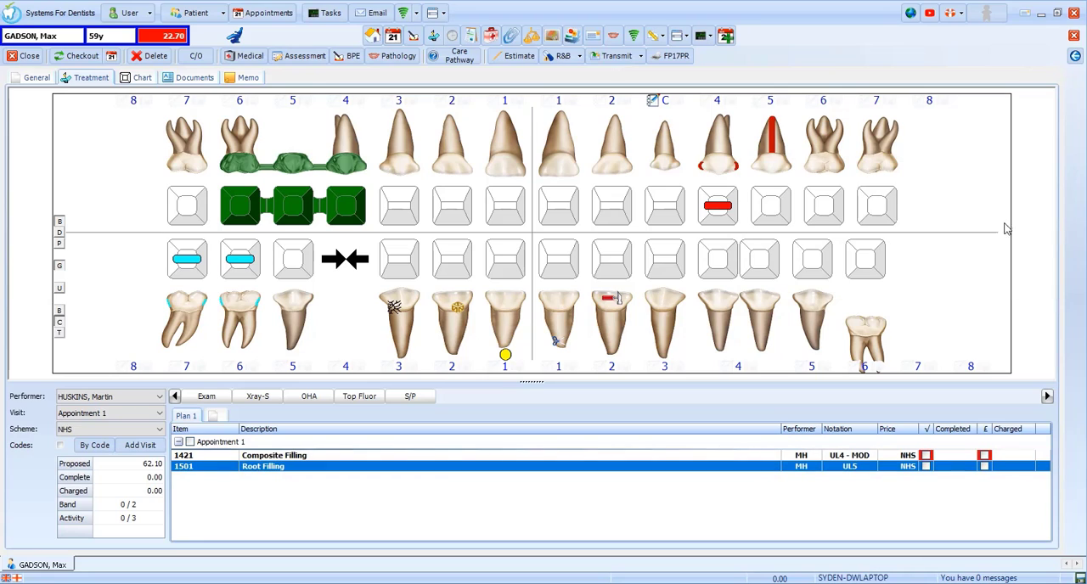
# Step: Show the treatment code list and add item 0101 Clinical Examination to Appointment 1
pyautogui.click(59, 445)
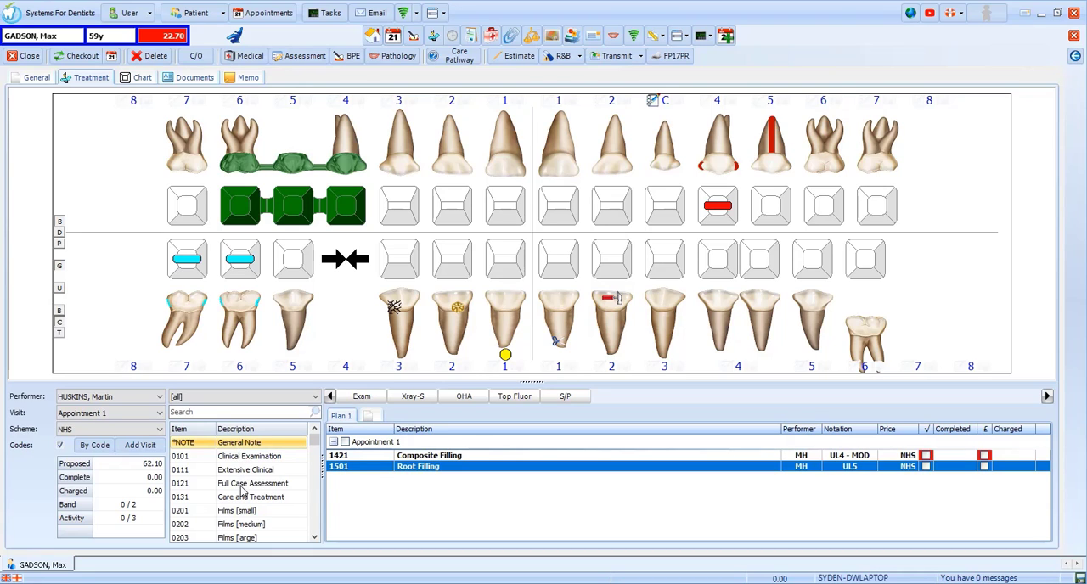
pyautogui.click(245, 413)
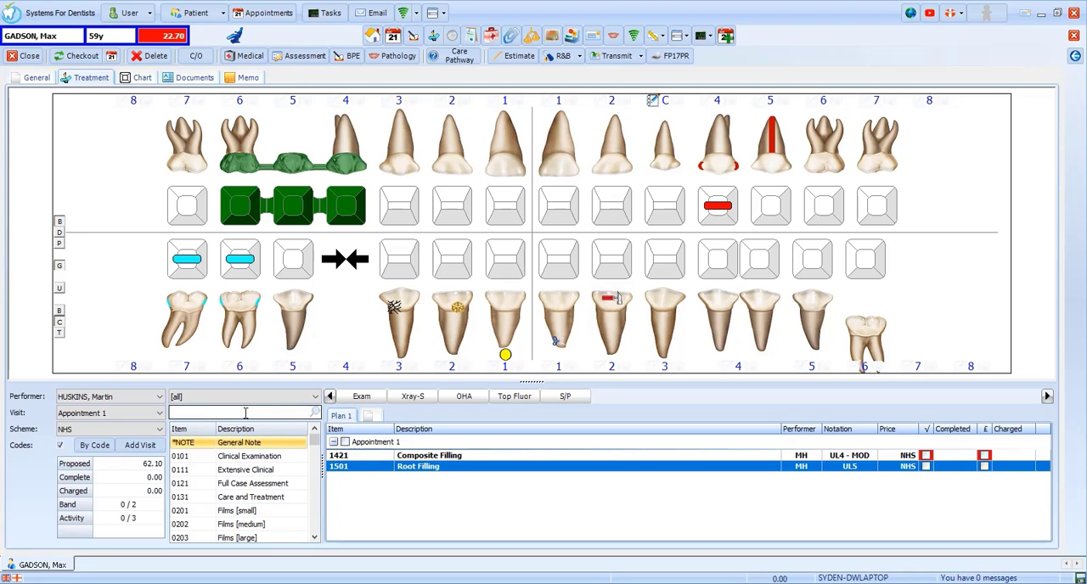
pyautogui.click(244, 398)
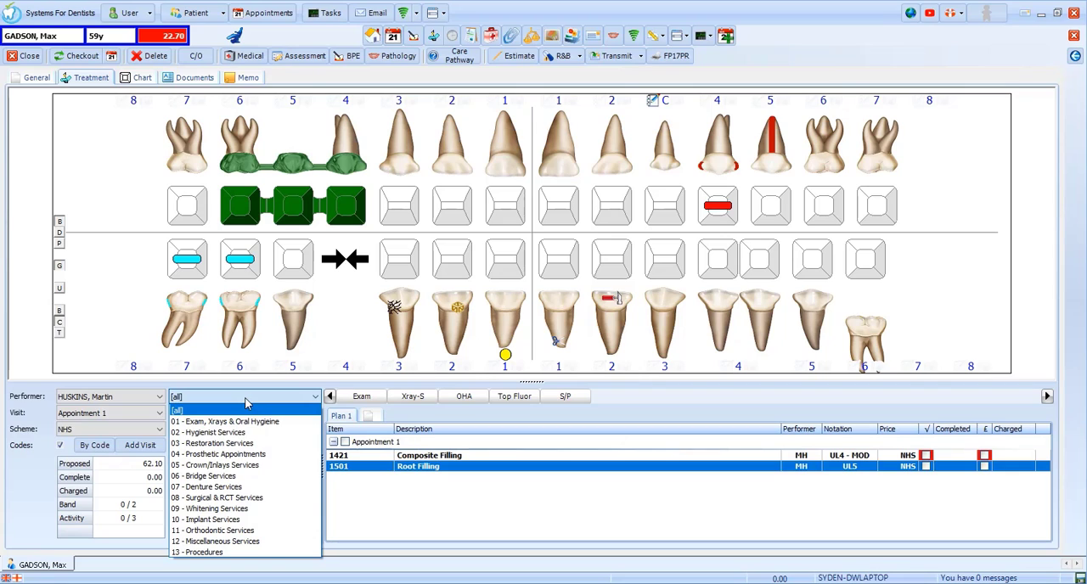
pyautogui.click(244, 397)
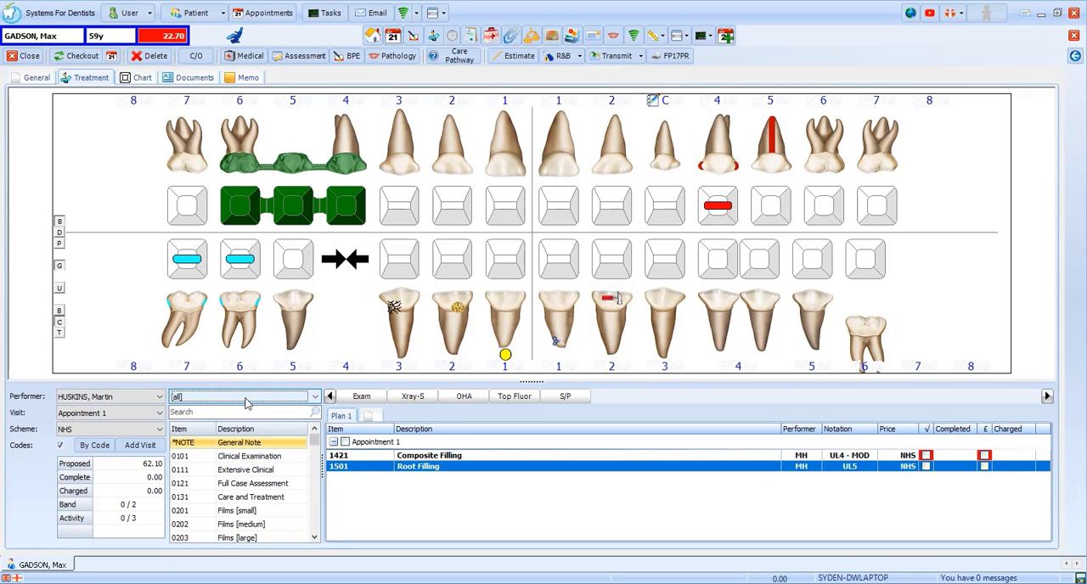
pyautogui.click(280, 458)
pyautogui.doubleClick(285, 462)
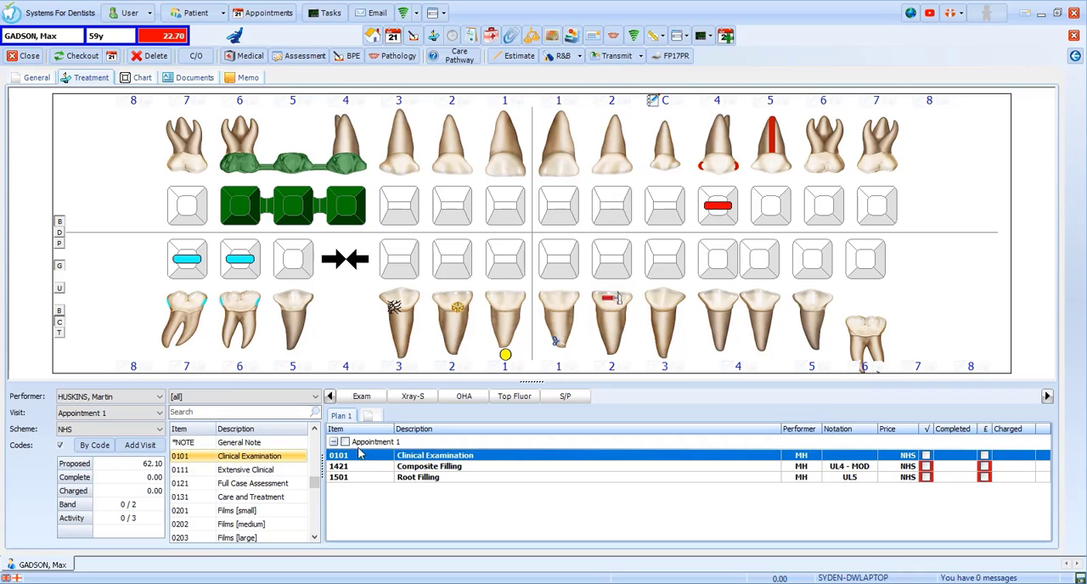
# Step: Add one small film (0201) and Oral Hygiene Advice (0601) to the plan using the quick treatment shortcuts
pyautogui.click(414, 397)
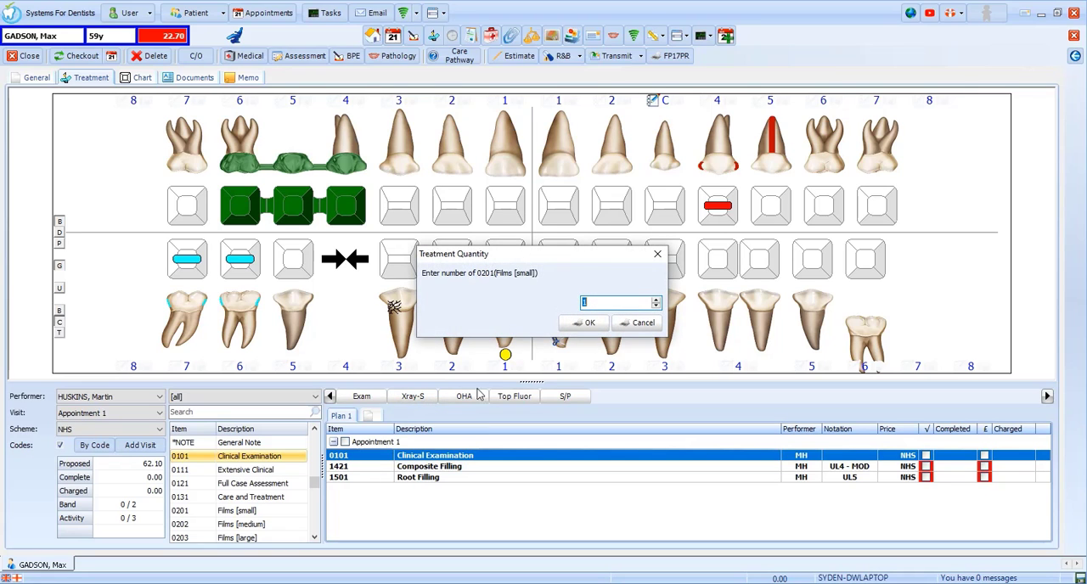
pyautogui.click(590, 325)
pyautogui.click(478, 400)
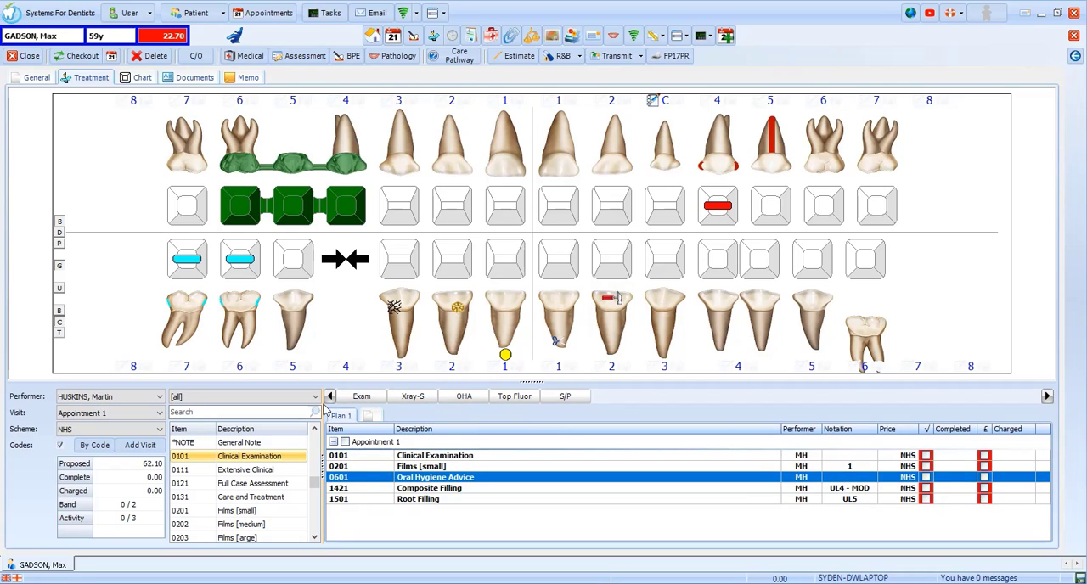
# Step: Switch to charting by code, find 1421 Composite Filling with "com", and apply it to the MOD surfaces of LL5
pyautogui.click(99, 444)
pyautogui.click(90, 451)
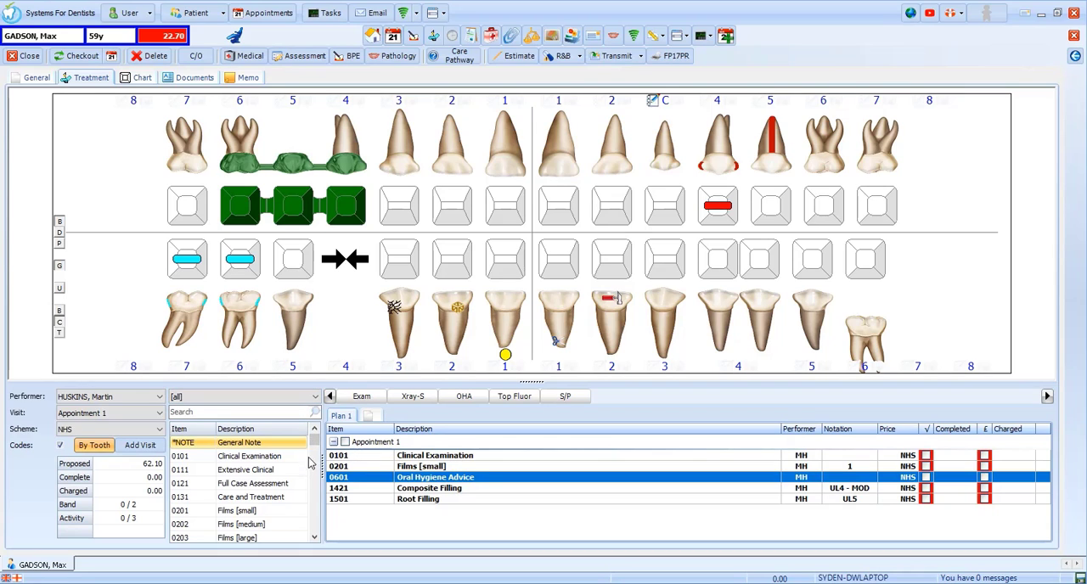
pyautogui.click(310, 413)
pyautogui.write('com')
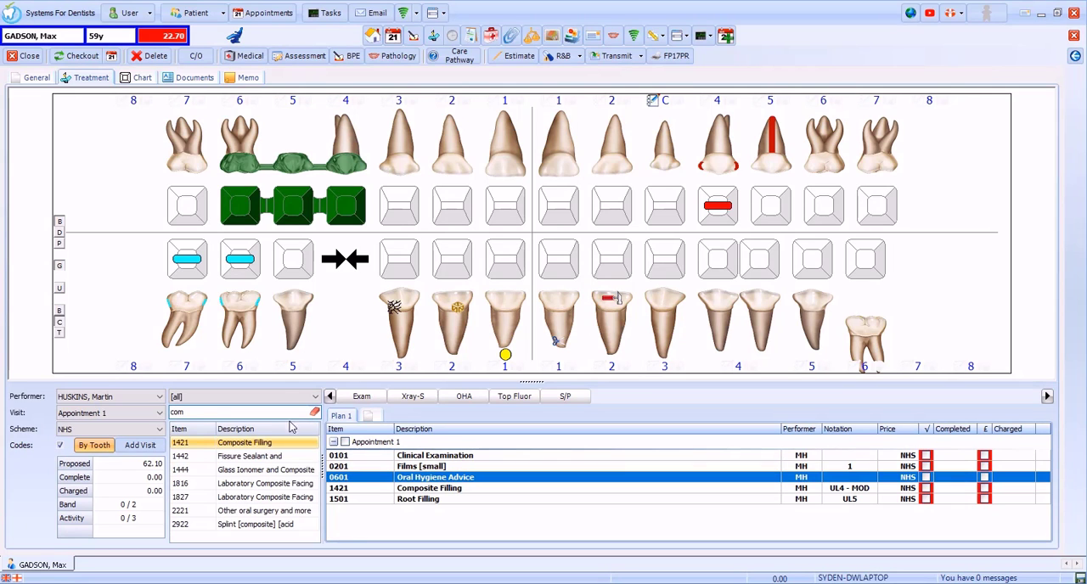
pyautogui.click(814, 267)
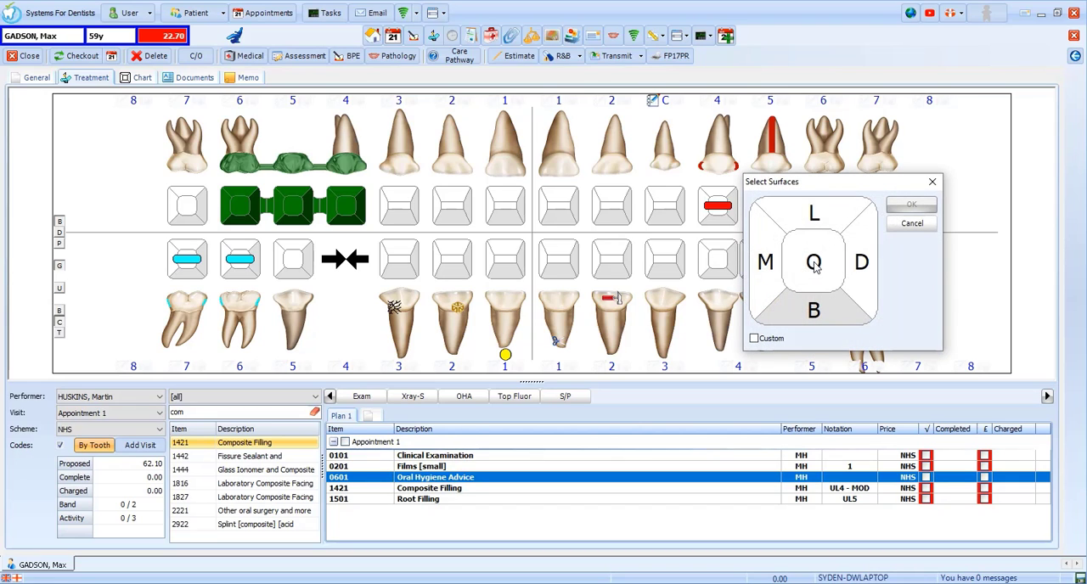
pyautogui.click(779, 269)
pyautogui.click(814, 270)
pyautogui.click(858, 270)
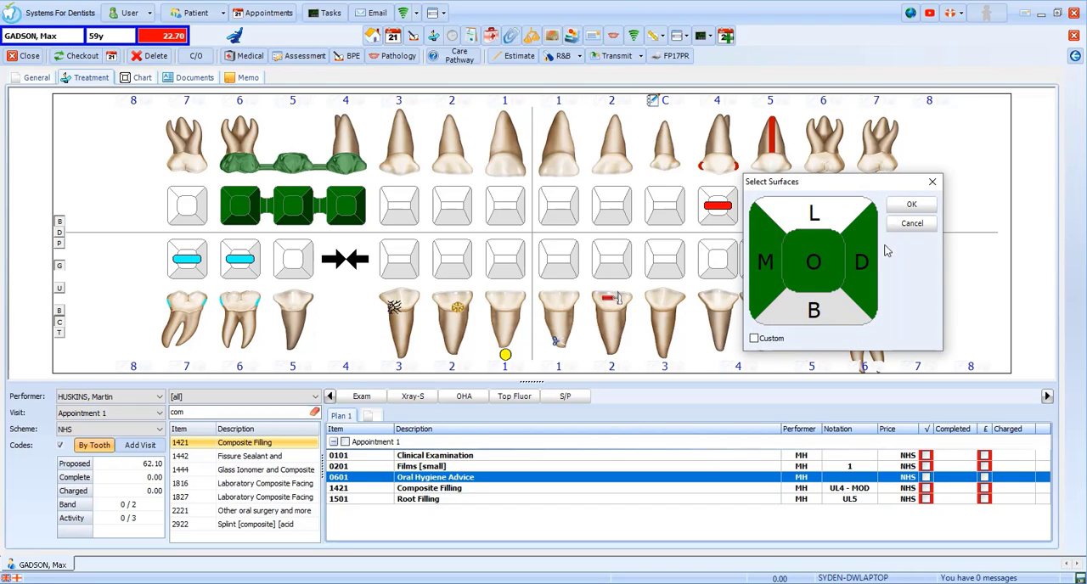
pyautogui.click(910, 206)
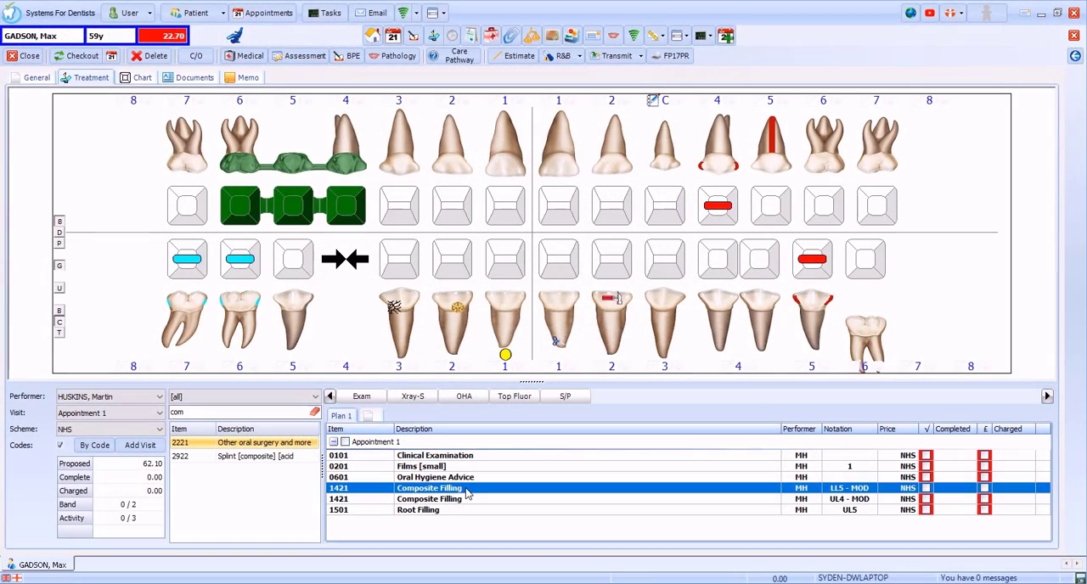
# Step: Mark the LL5 MOD composite filling as guaranteed in its treatment properties
pyautogui.doubleClick(466, 494)
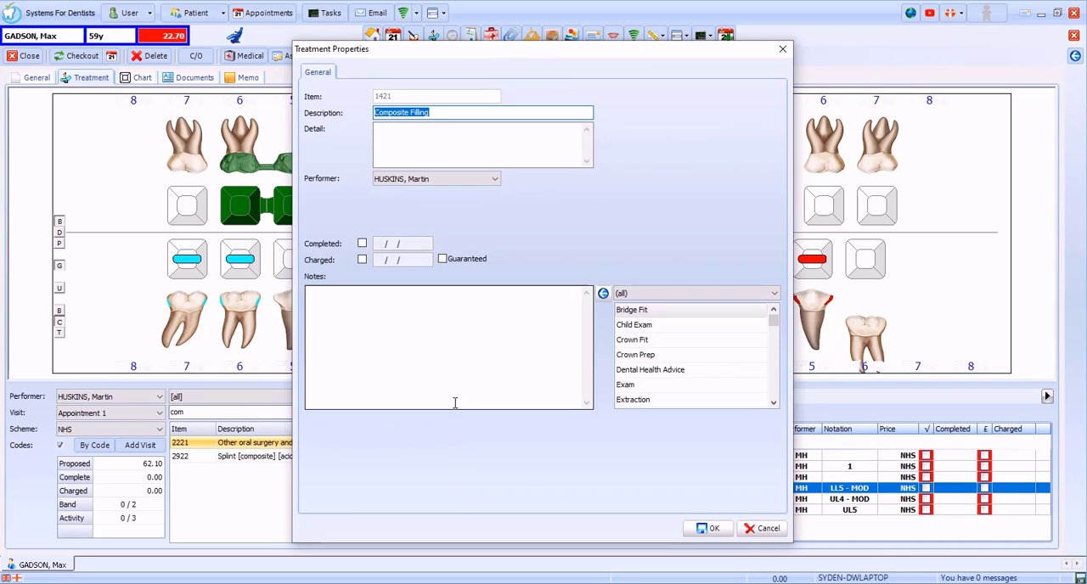
pyautogui.click(442, 261)
pyautogui.click(709, 528)
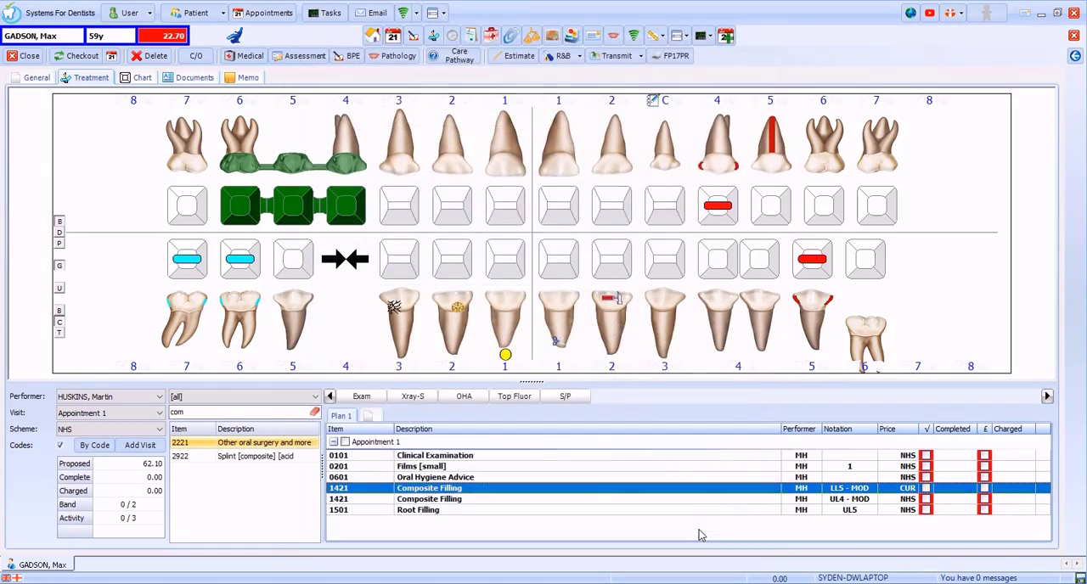
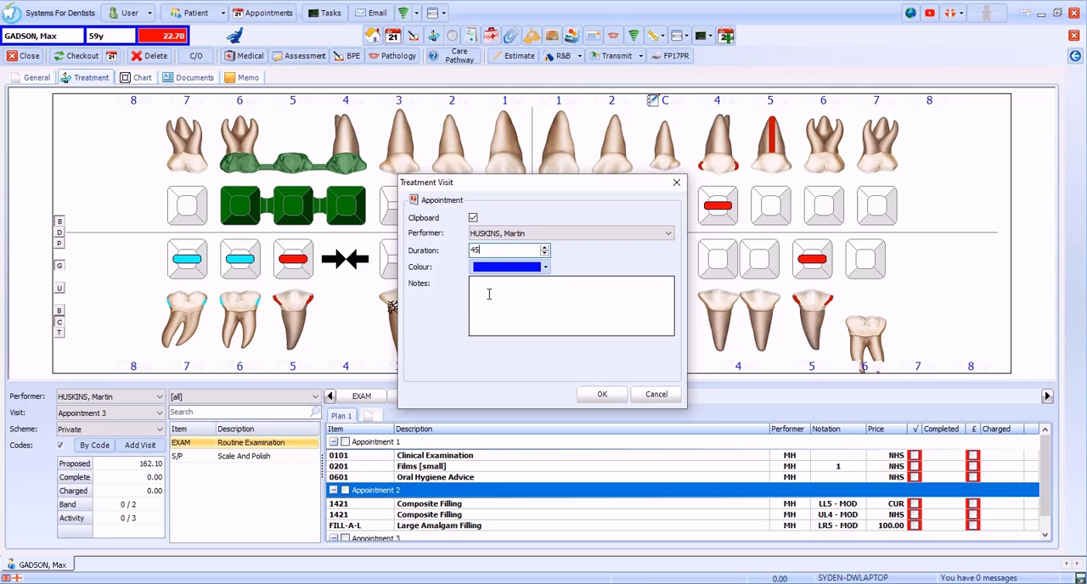
# Step: Add the note "Any additional notes" to the Appointment 2 visit and confirm its details
pyautogui.click(488, 293)
pyautogui.write('Any additional notes')
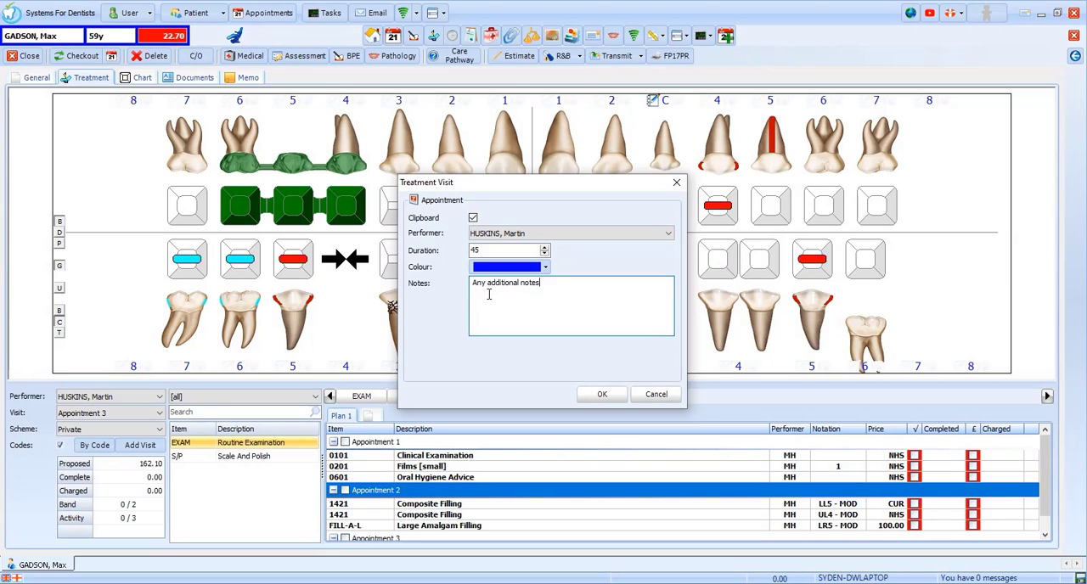
pyautogui.click(600, 394)
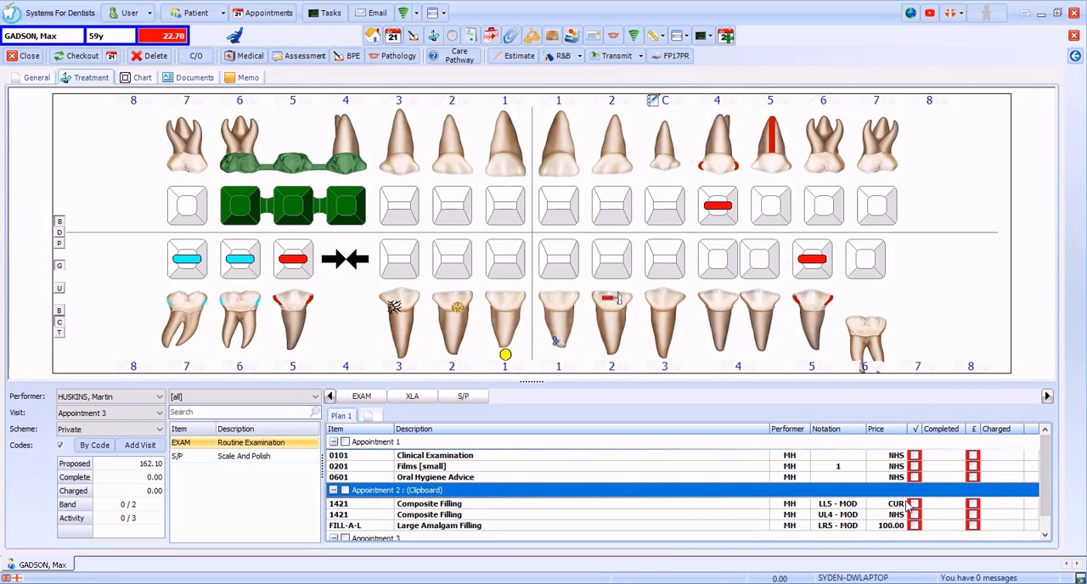
# Step: Mark the Clinical Examination as completed and charged, and complete and charge all the remaining items in Appointment 1
pyautogui.click(914, 458)
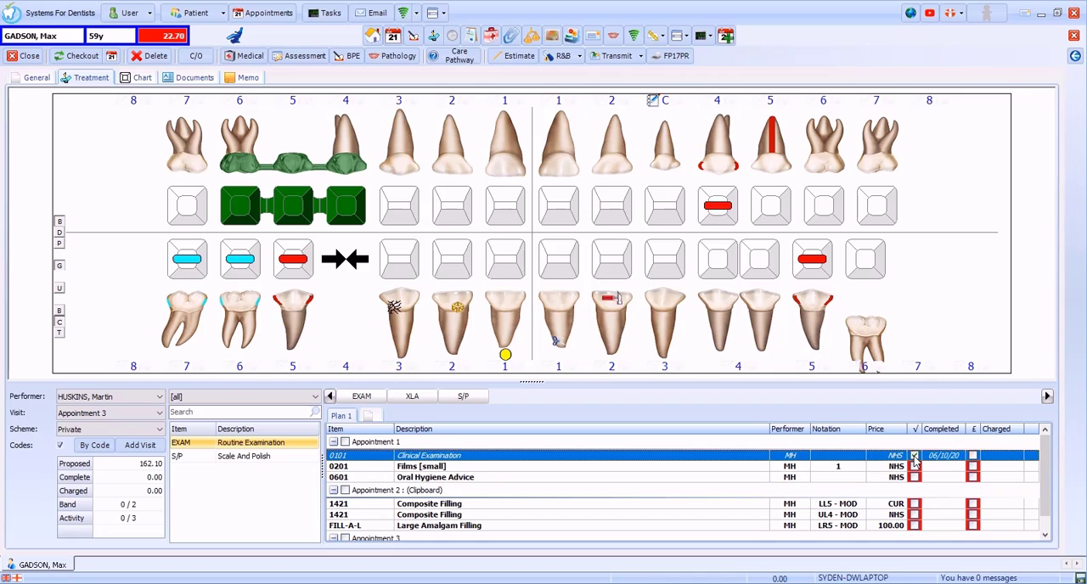
pyautogui.click(972, 457)
pyautogui.click(345, 444)
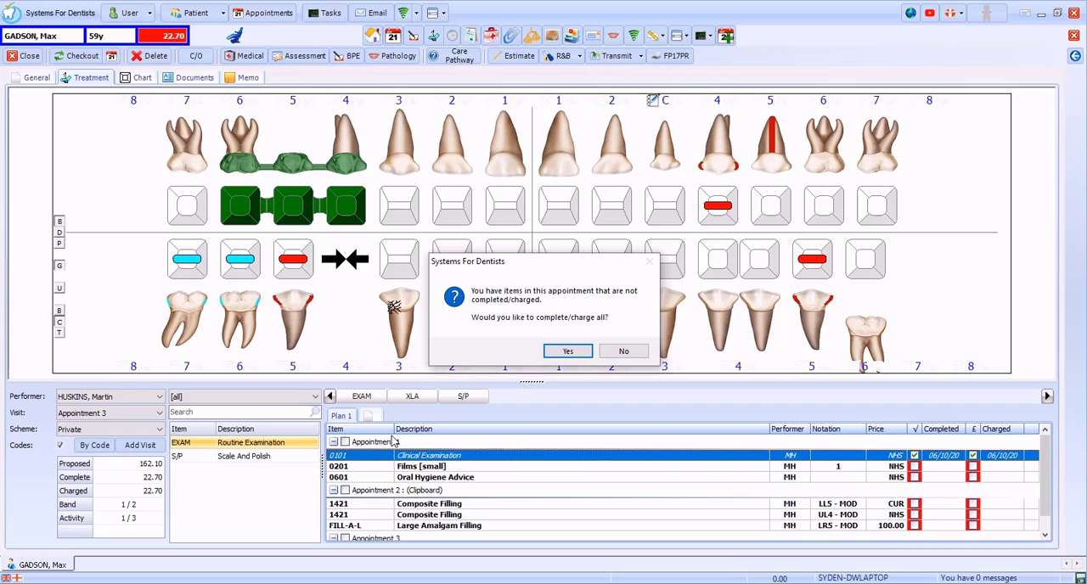
pyautogui.click(567, 351)
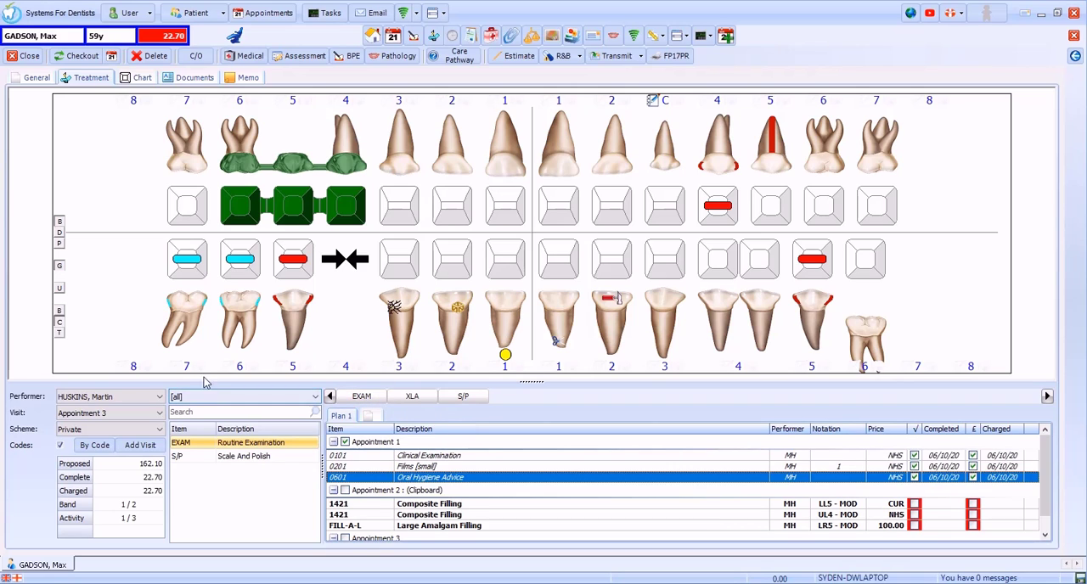
pyautogui.click(96, 58)
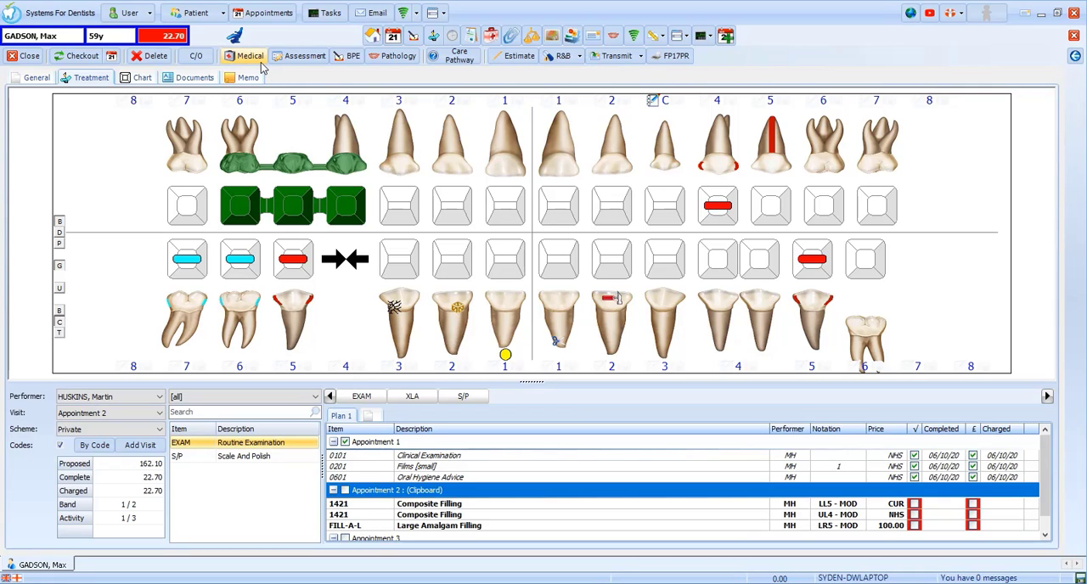
# Step: Load the previous medical assessment, answer Yes to heart problems with the detail "Broken", and move on to the conditions list
pyautogui.click(260, 62)
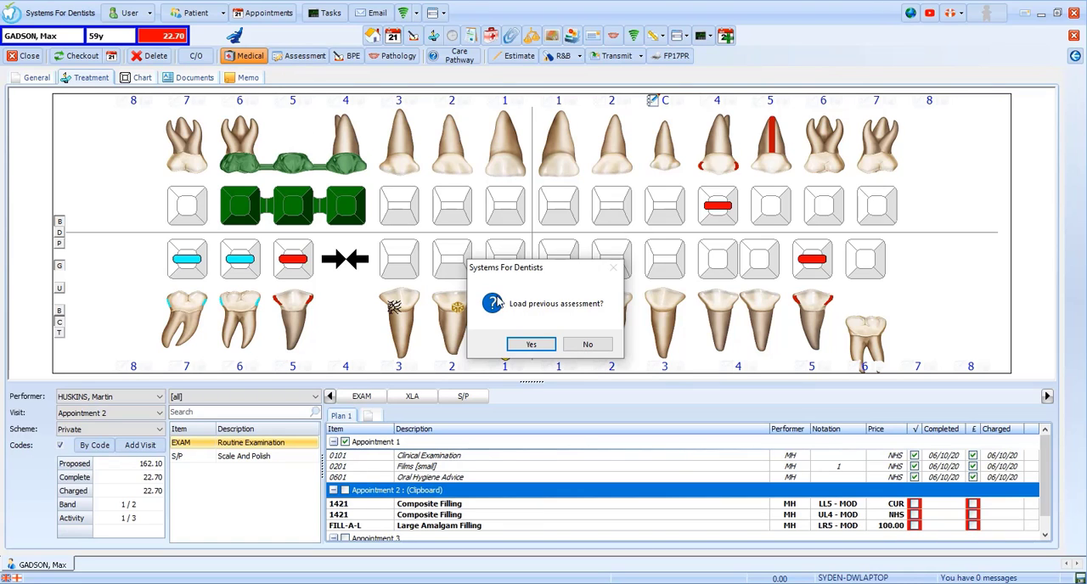
pyautogui.click(542, 346)
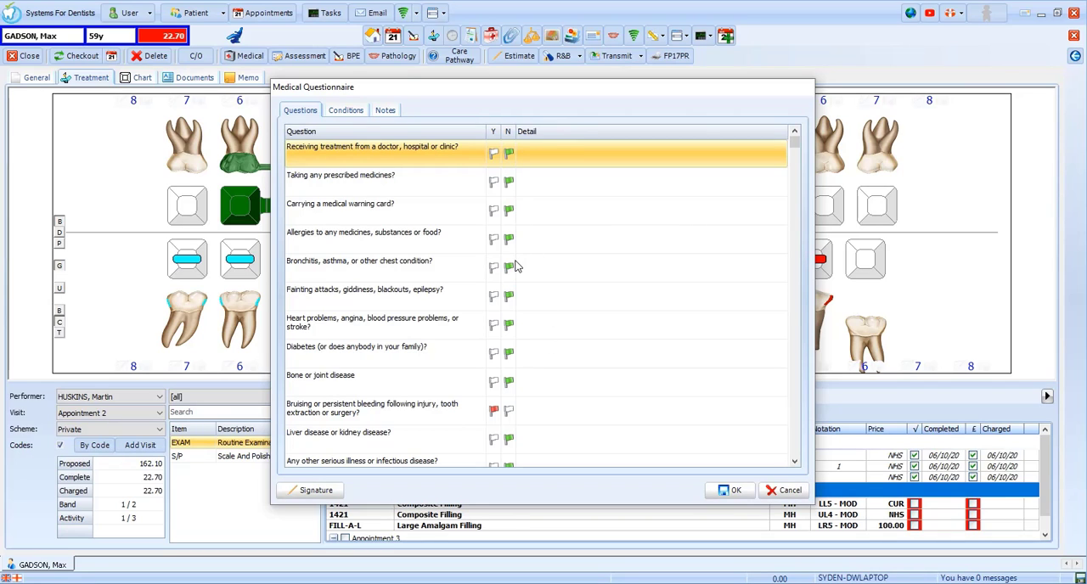
pyautogui.click(493, 327)
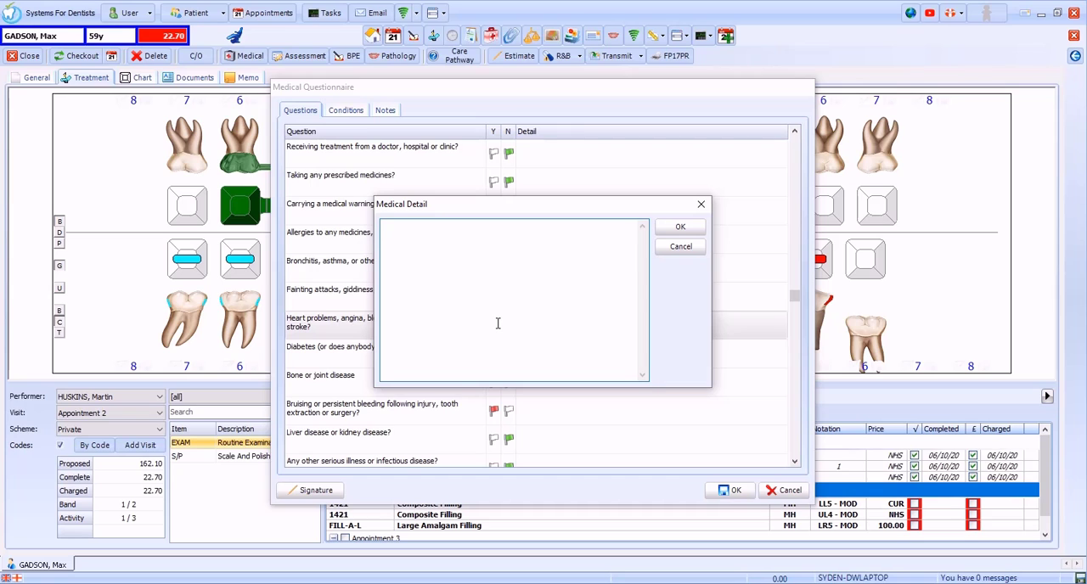
pyautogui.write('Broken')
pyautogui.click(688, 228)
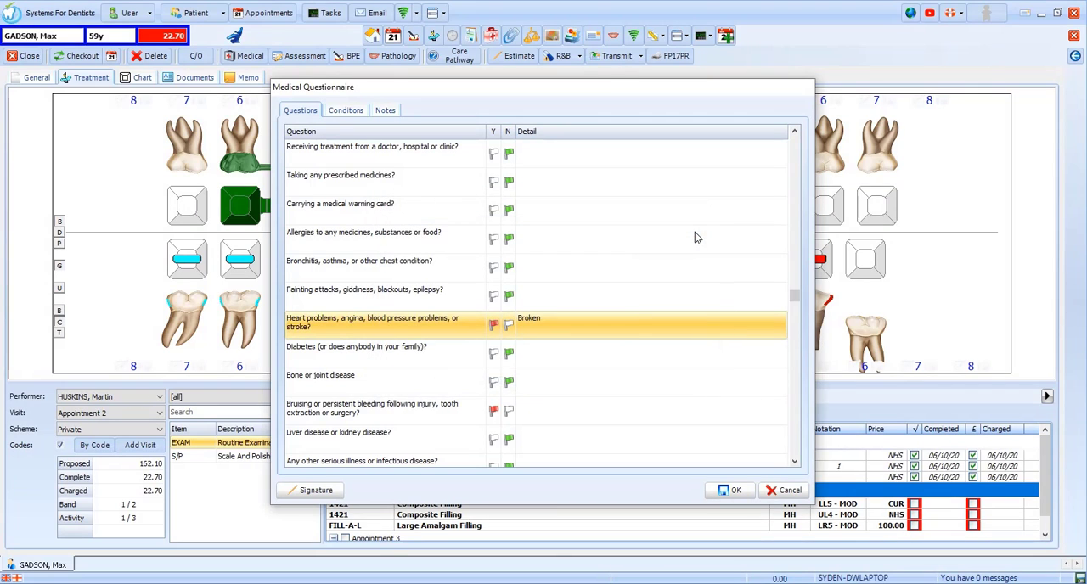
pyautogui.click(794, 461)
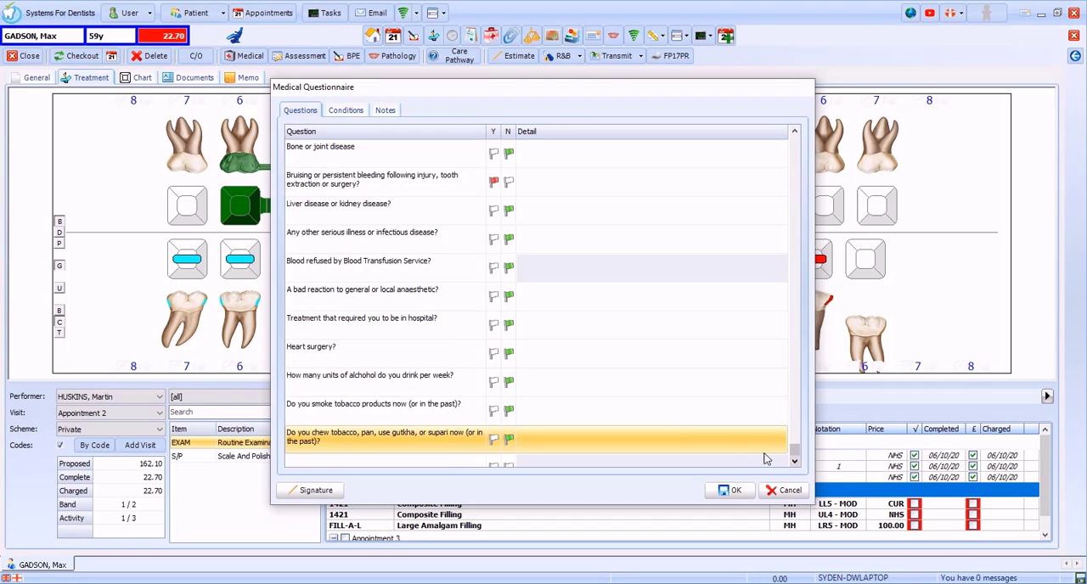
pyautogui.click(346, 110)
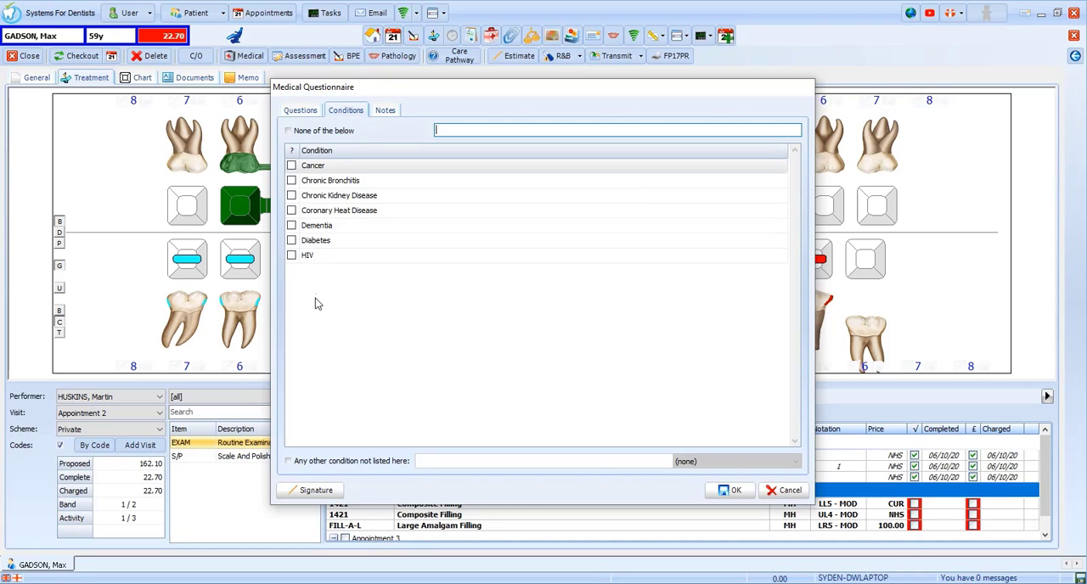
pyautogui.click(346, 463)
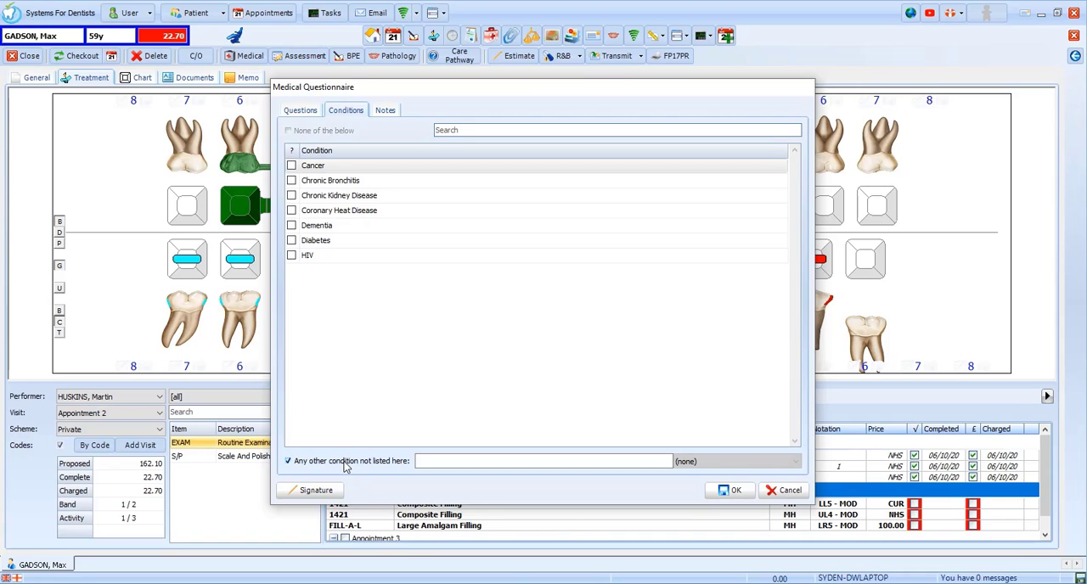
pyautogui.click(453, 463)
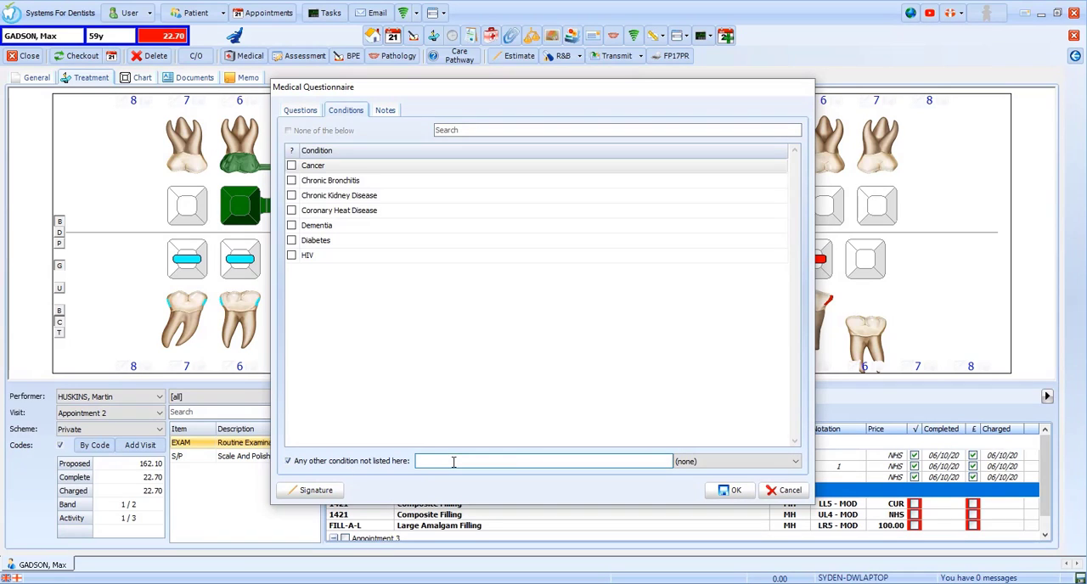
pyautogui.click(703, 463)
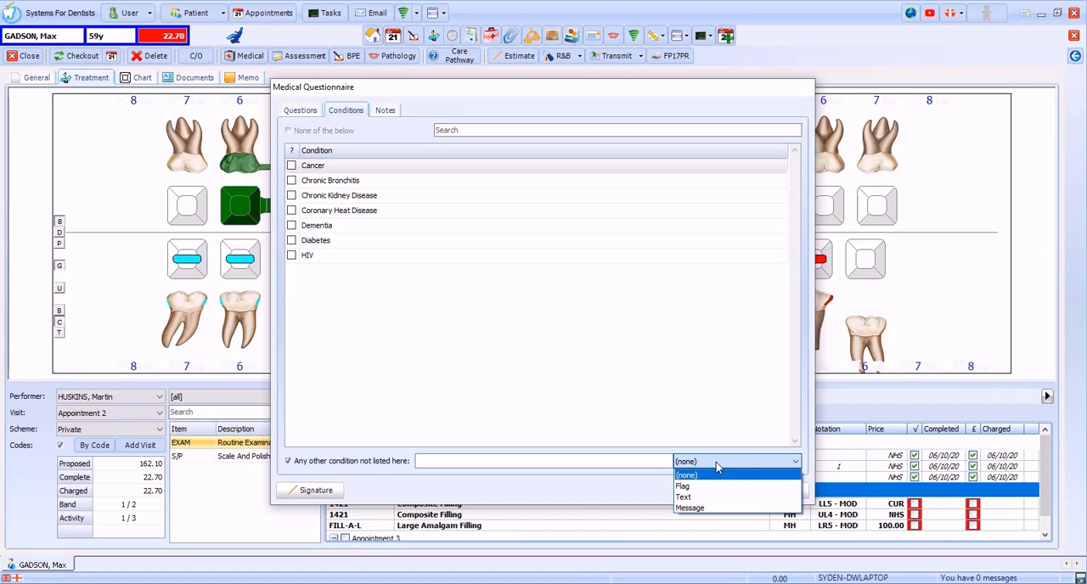
pyautogui.click(683, 497)
pyautogui.click(379, 469)
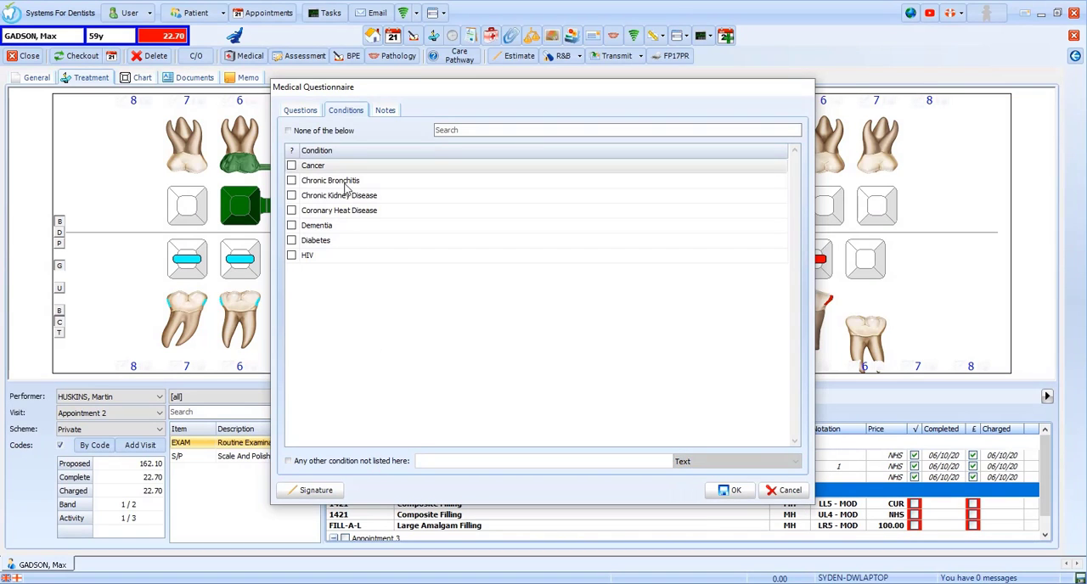
# Step: Declare none of the listed medical conditions, enter "Any additional notes" as the notes, and save the medical questionnaire
pyautogui.click(334, 131)
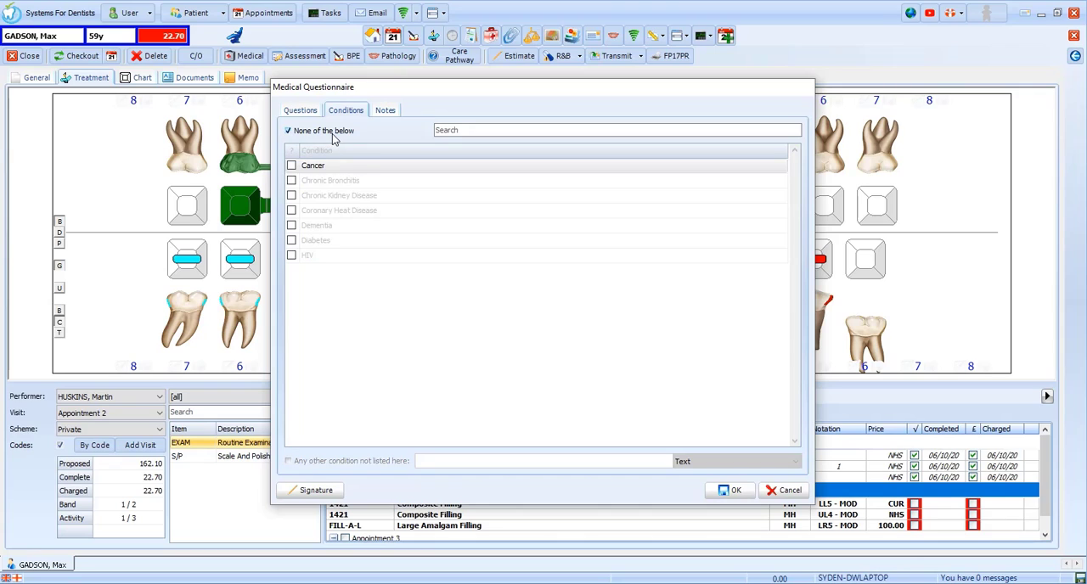
pyautogui.click(396, 113)
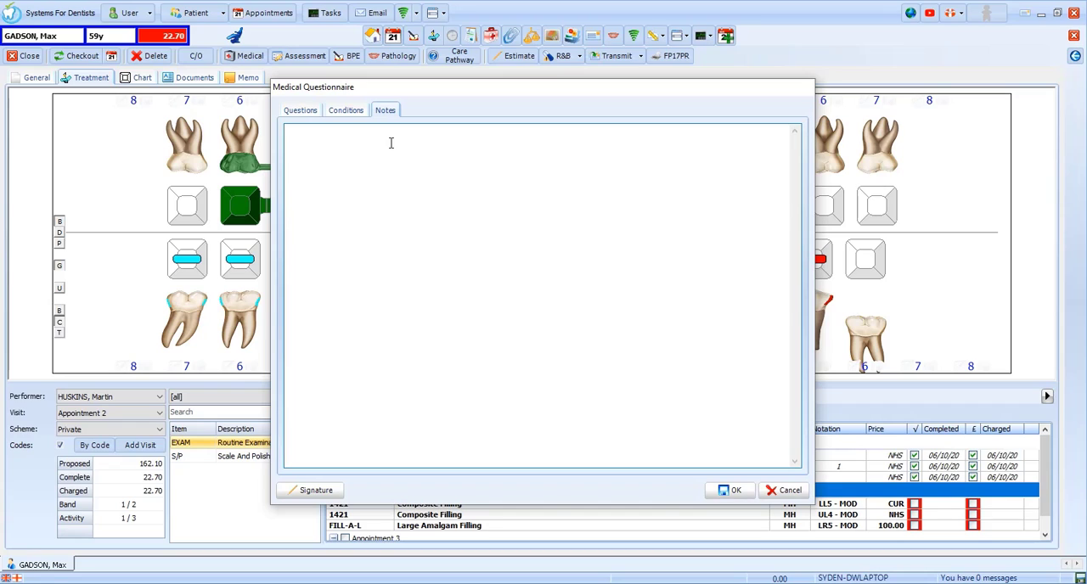
pyautogui.write('Any additional notes')
pyautogui.click(732, 491)
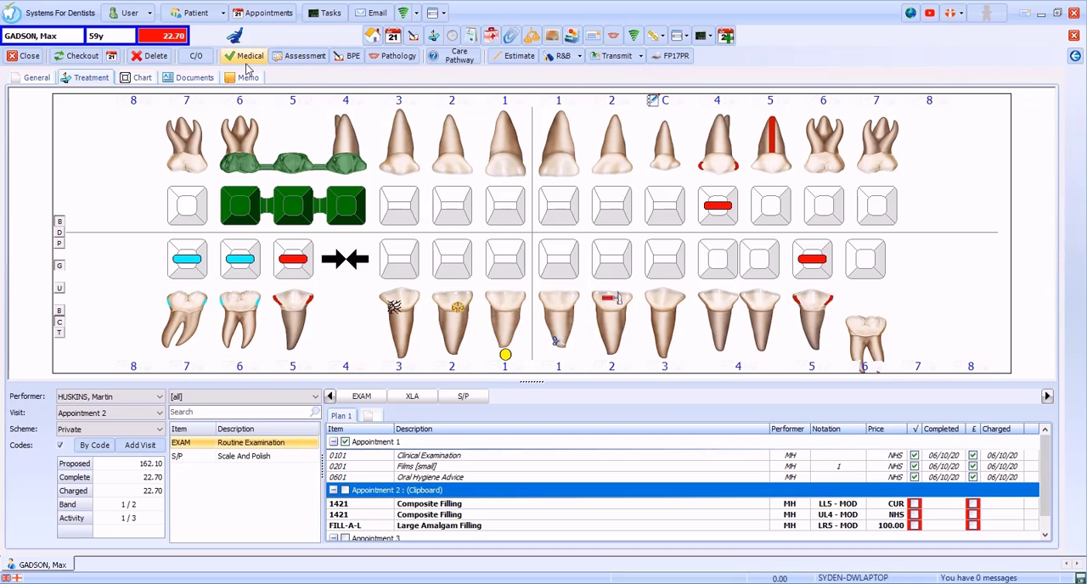
# Step: Start the social history assessment, answering No to fluoride toothpaste and teeth grinding and selecting a sugary snack or drink before bedtime
pyautogui.click(292, 63)
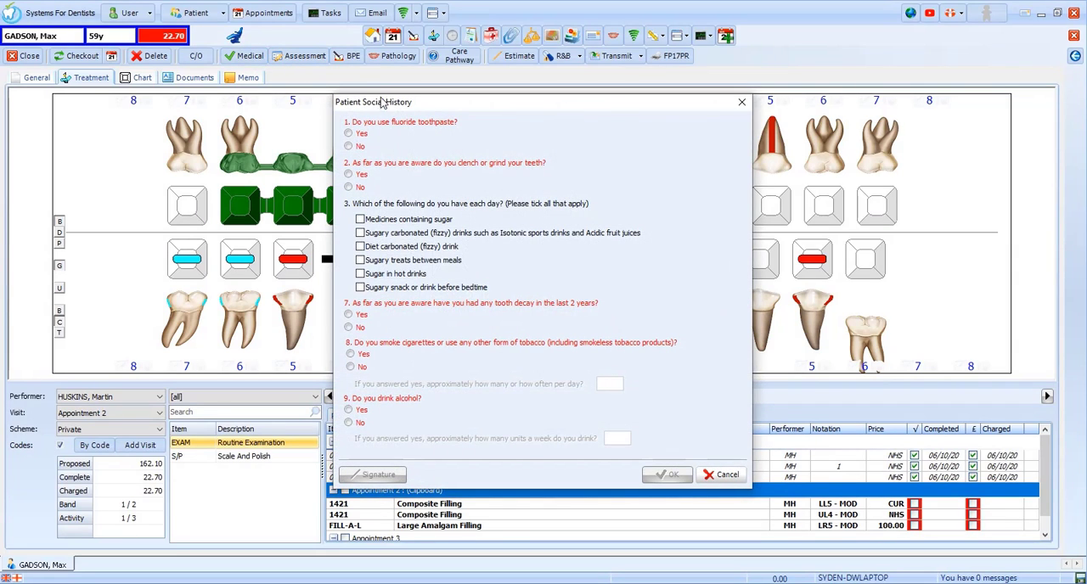
pyautogui.click(355, 147)
pyautogui.click(357, 188)
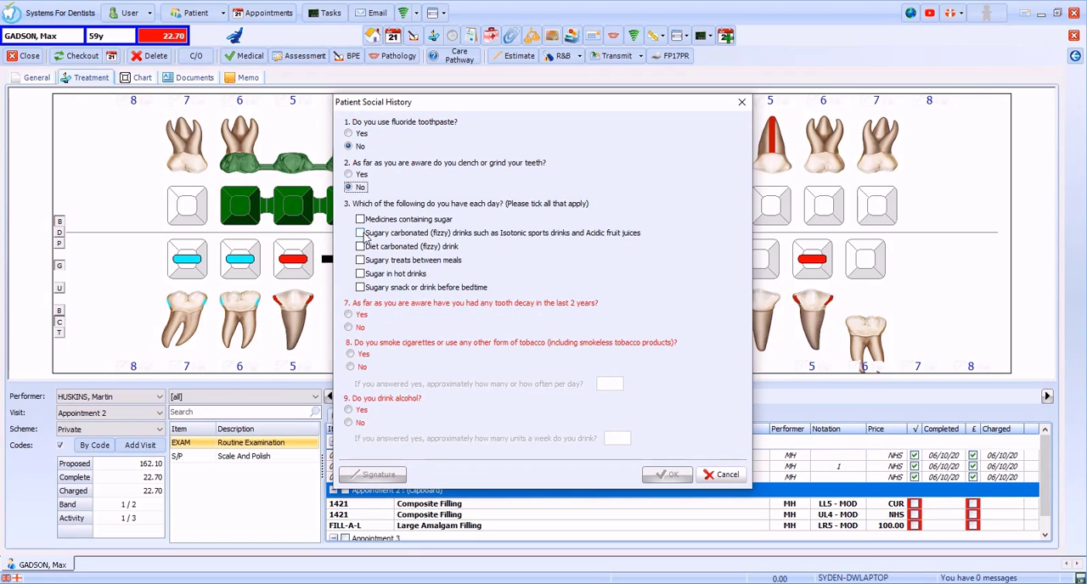
pyautogui.click(365, 289)
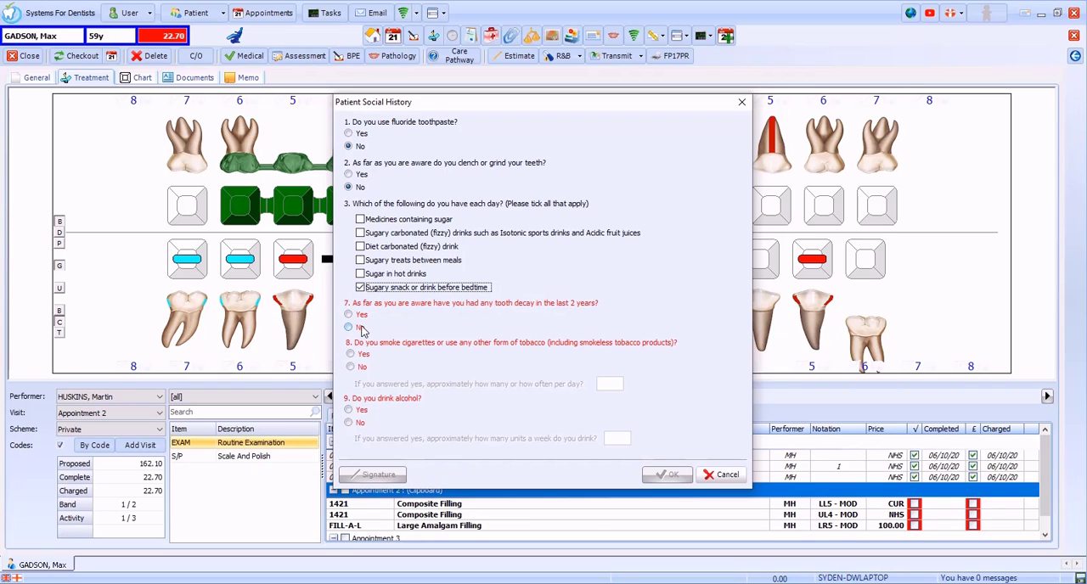
# Step: Answer No to recent tooth decay and tobacco, Yes to alcohol with 3 units a week, and save the social history
pyautogui.click(350, 328)
pyautogui.click(361, 368)
pyautogui.click(361, 412)
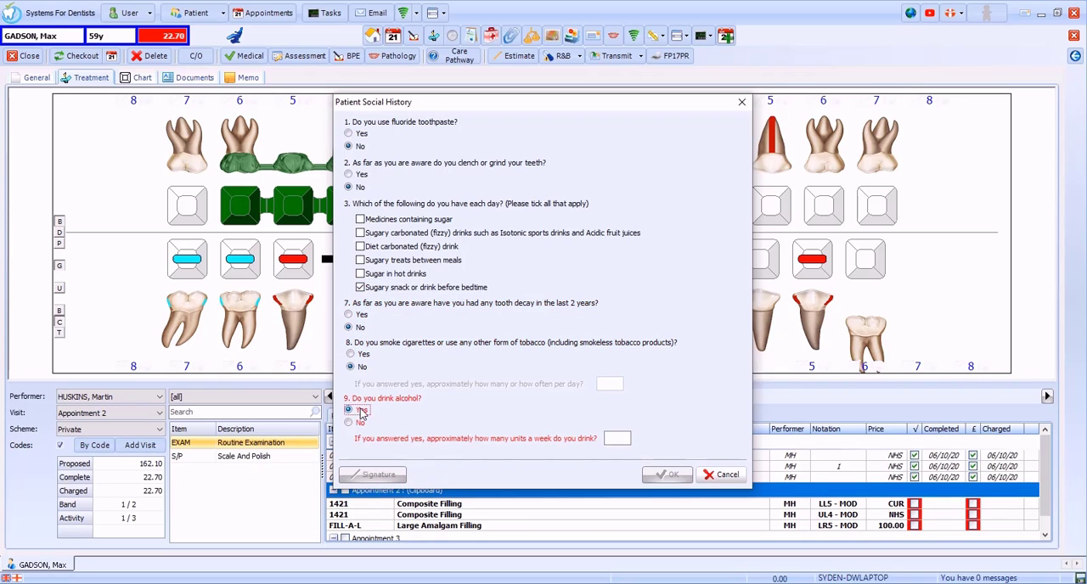
pyautogui.click(617, 439)
pyautogui.write('3')
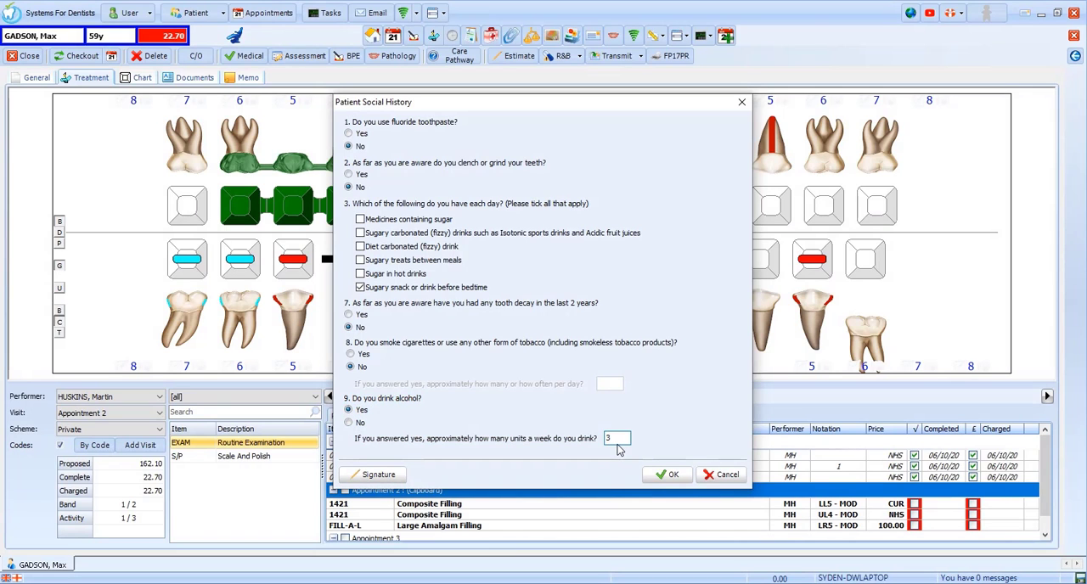
pyautogui.click(670, 475)
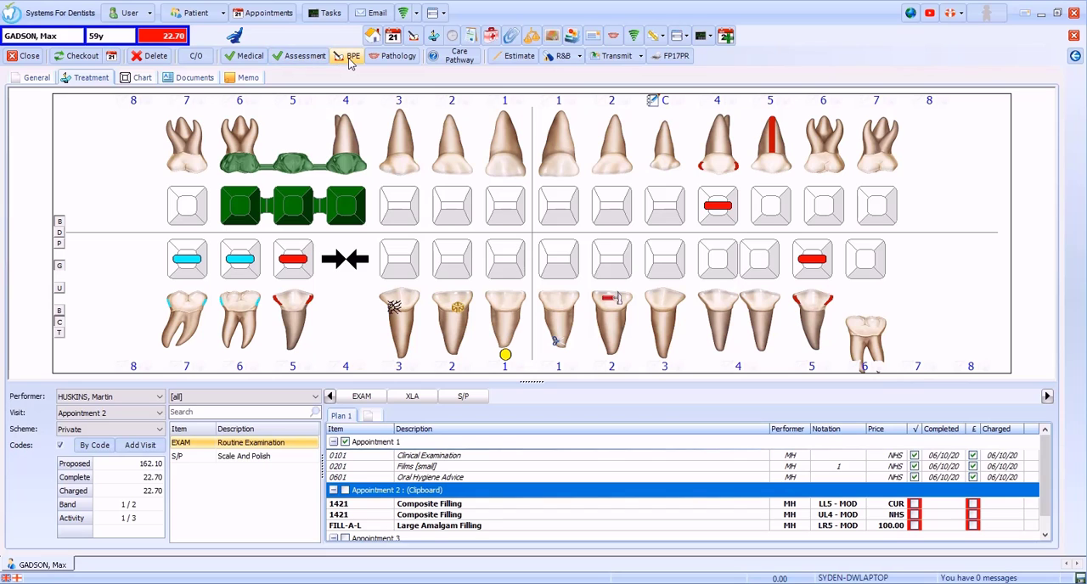
# Step: Start a BPE record with upper sextant scores of 0, 1 and 2, marking bleeding for the 1 and 2 scores
pyautogui.click(350, 60)
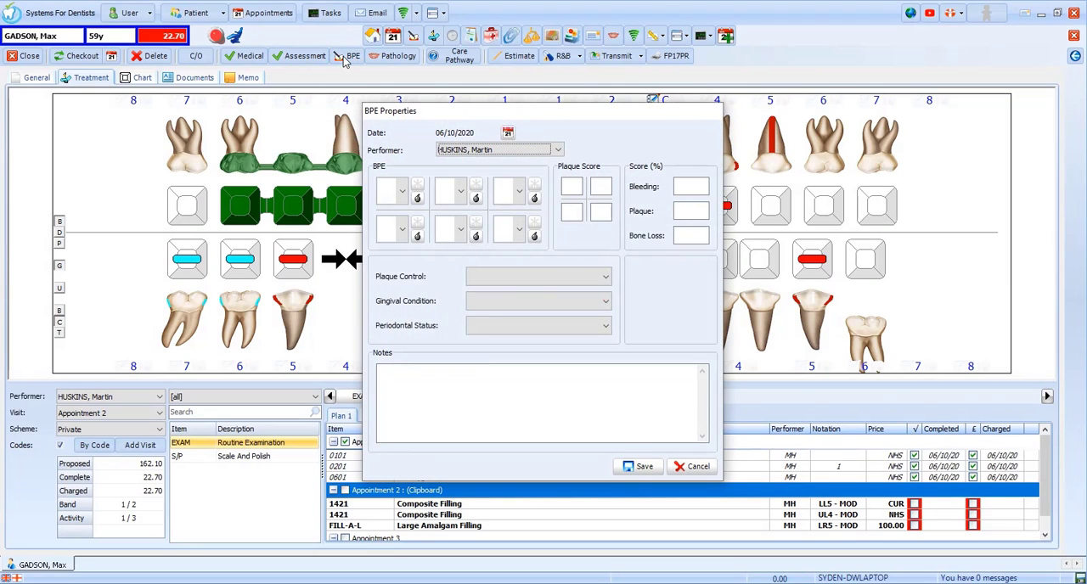
pyautogui.click(403, 195)
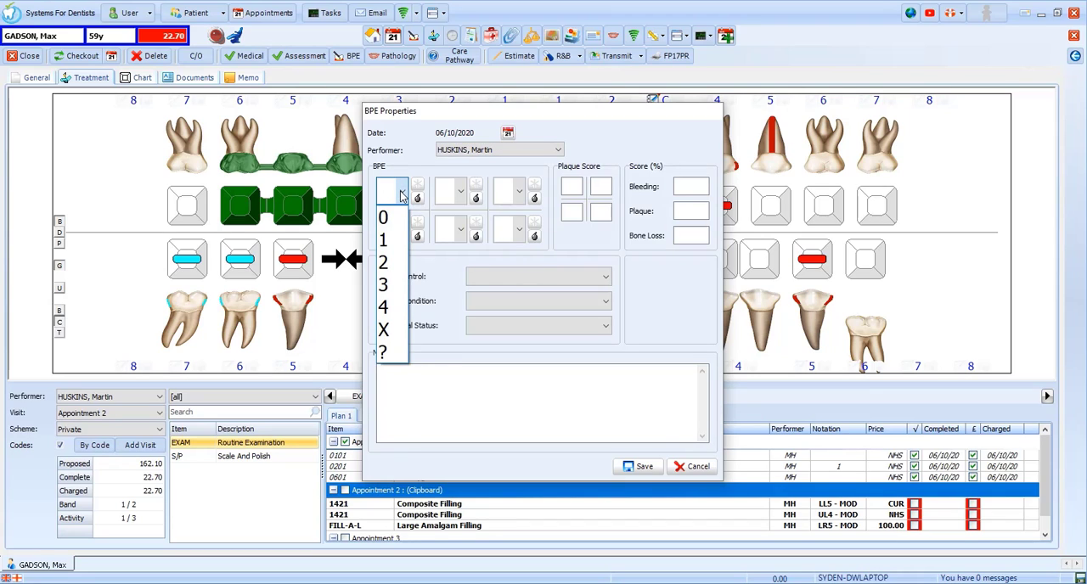
pyautogui.click(396, 217)
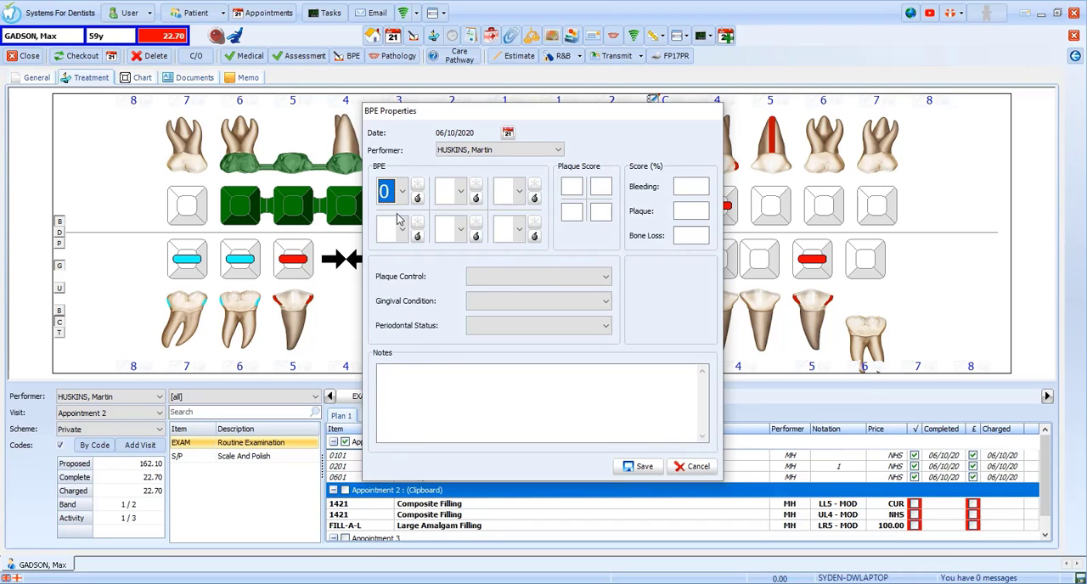
pyautogui.click(456, 202)
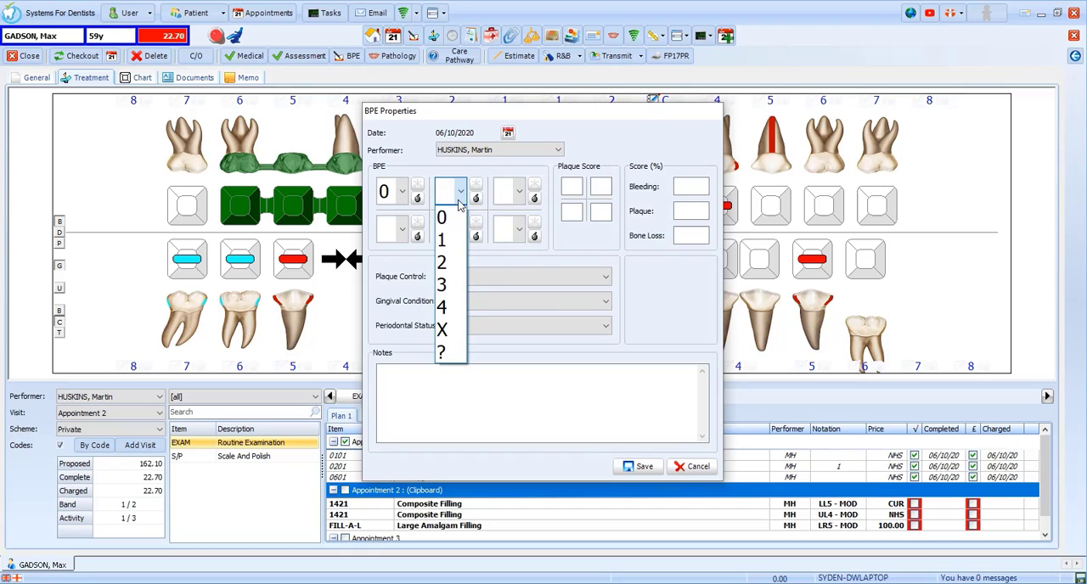
pyautogui.click(456, 244)
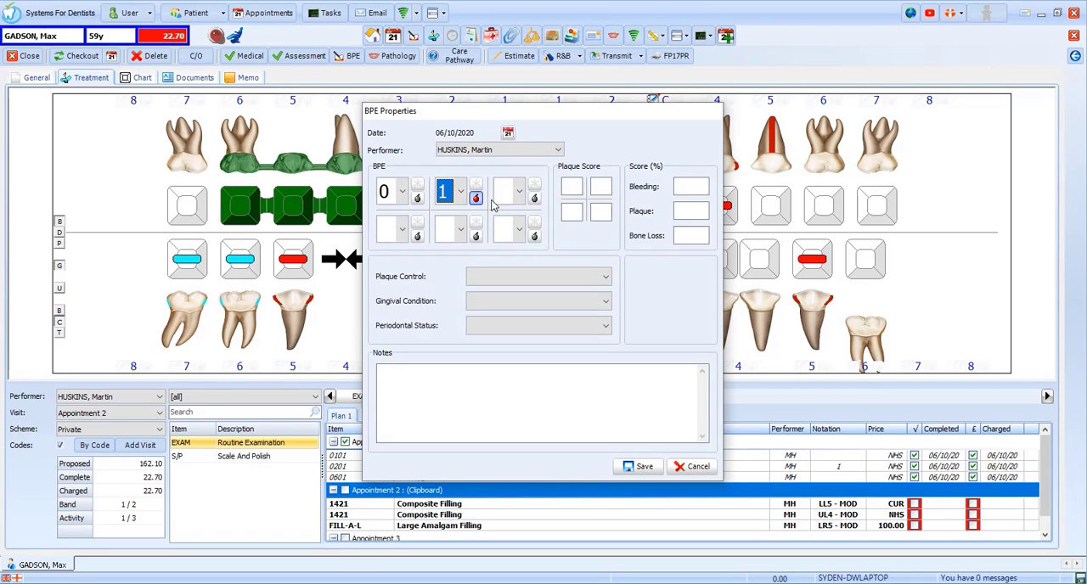
pyautogui.click(510, 197)
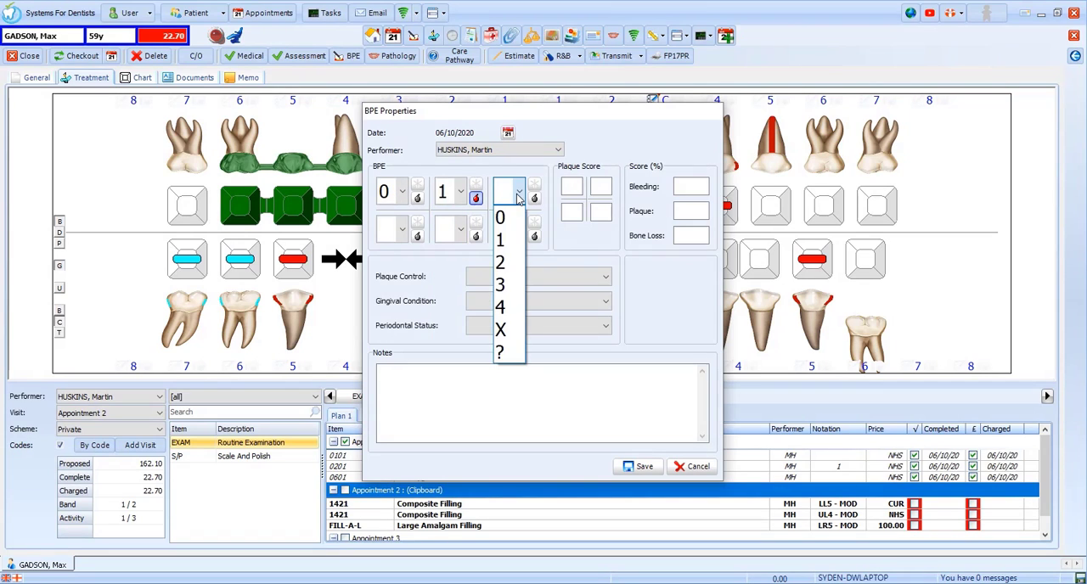
pyautogui.click(512, 263)
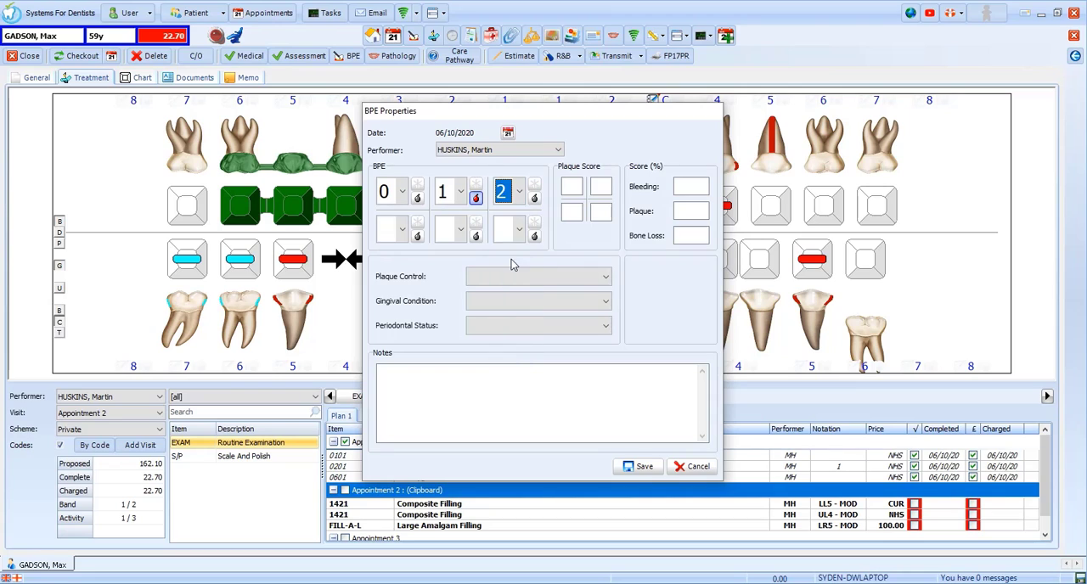
pyautogui.click(534, 198)
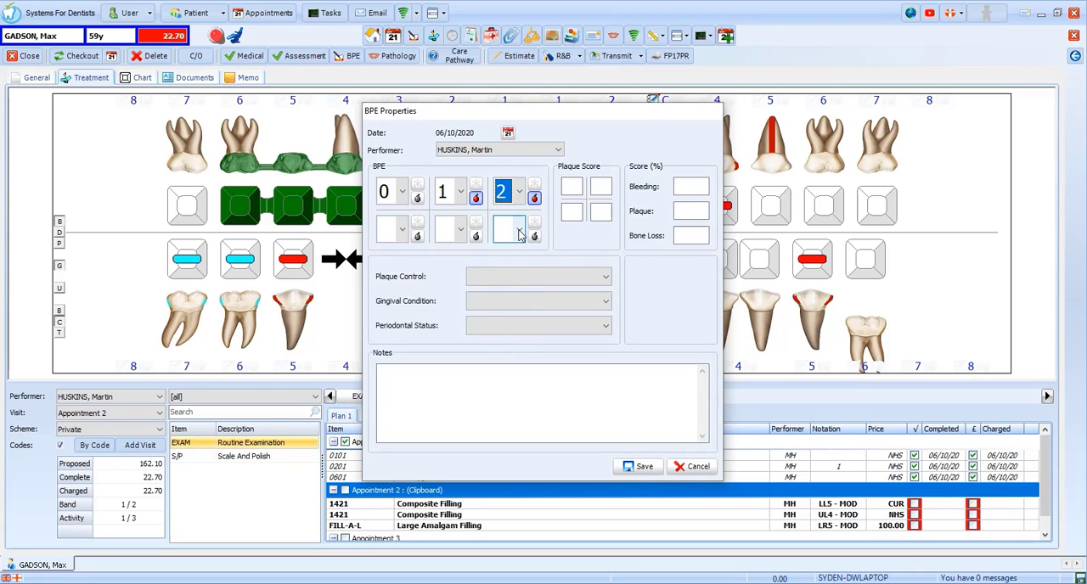
# Step: Score all three lower sextants 0 in the BPE, marking furcation present for the lower-left sextant
pyautogui.click(519, 231)
pyautogui.click(519, 255)
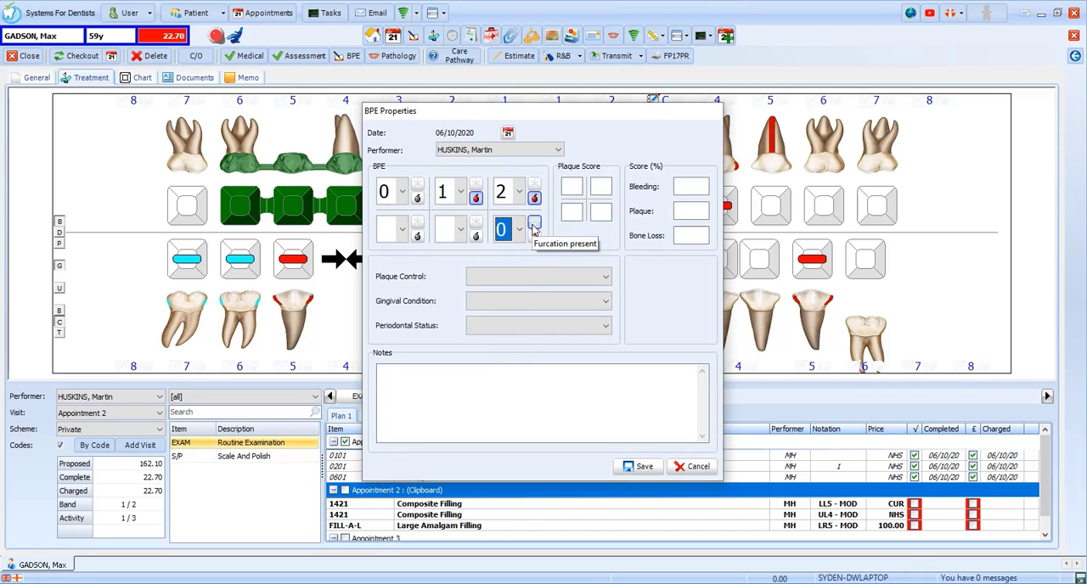
pyautogui.click(534, 224)
pyautogui.click(460, 229)
pyautogui.click(455, 255)
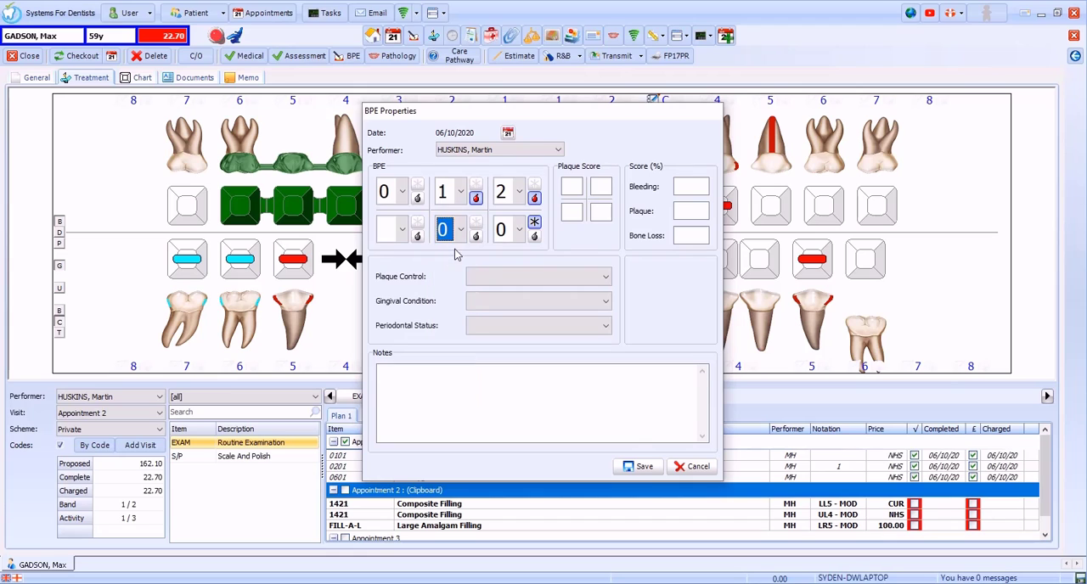
pyautogui.click(402, 229)
pyautogui.click(389, 253)
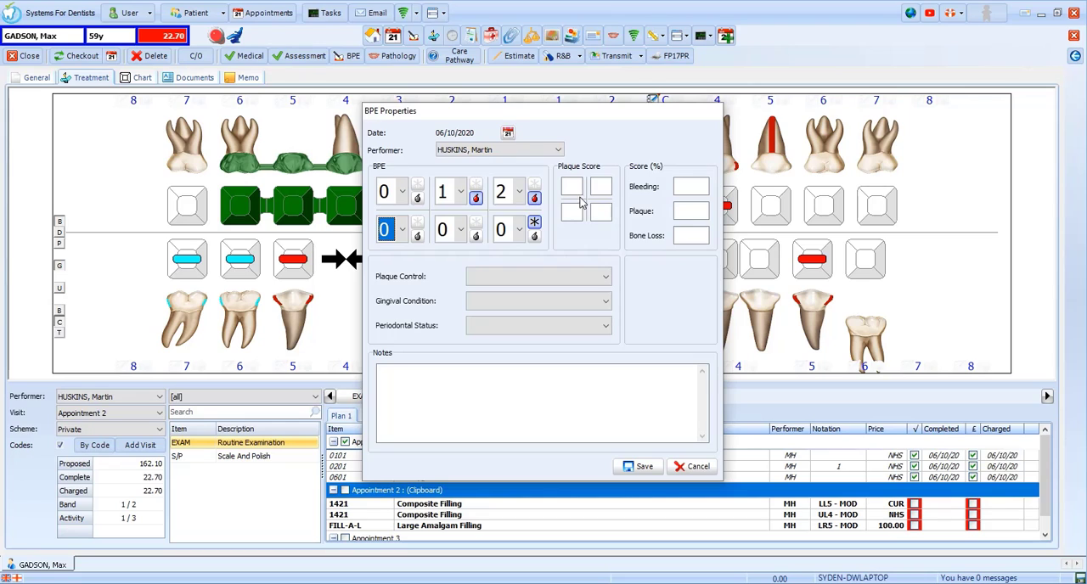
# Step: Enter BPE percentage scores of 7 for bleeding, 3 for plaque and 30 for bone loss
pyautogui.click(681, 185)
pyautogui.write('7')
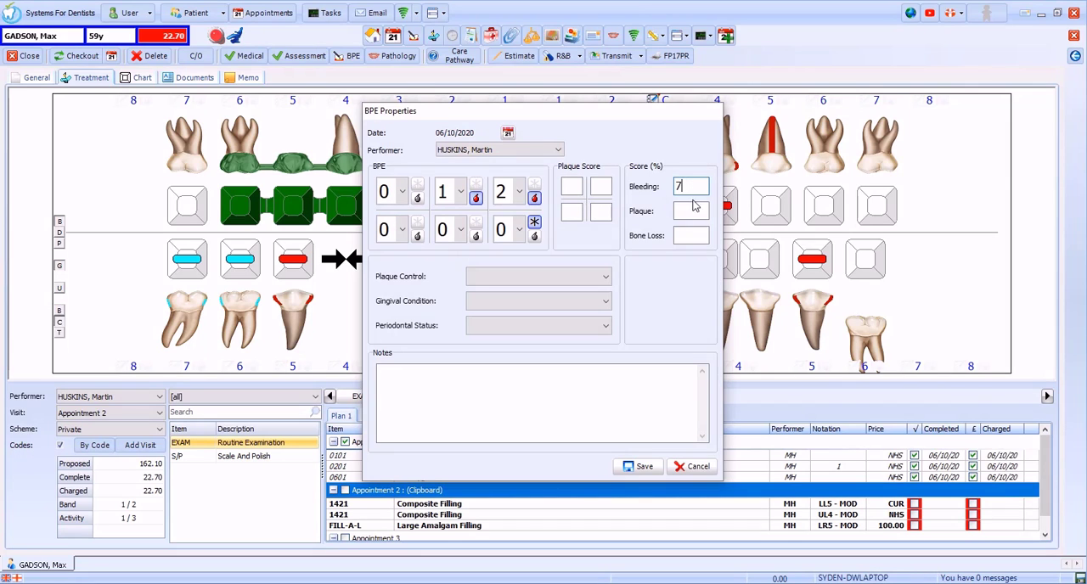
pyautogui.click(693, 211)
pyautogui.write('3')
pyautogui.click(689, 236)
pyautogui.write('30')
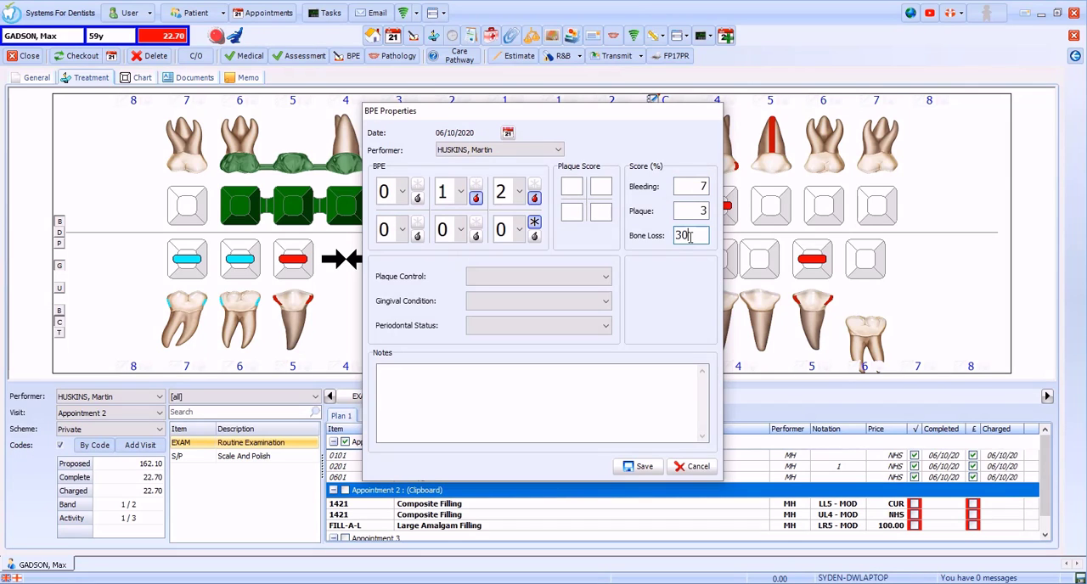
# Step: Set plaque control and gingival condition to Good and periodontal status to Average bone loss
pyautogui.click(583, 276)
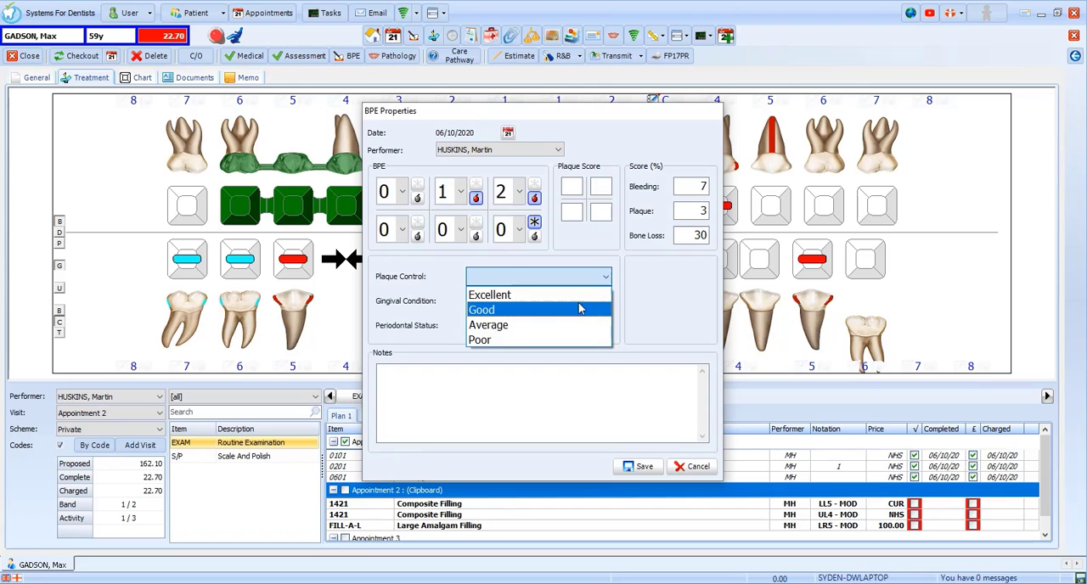
pyautogui.click(580, 311)
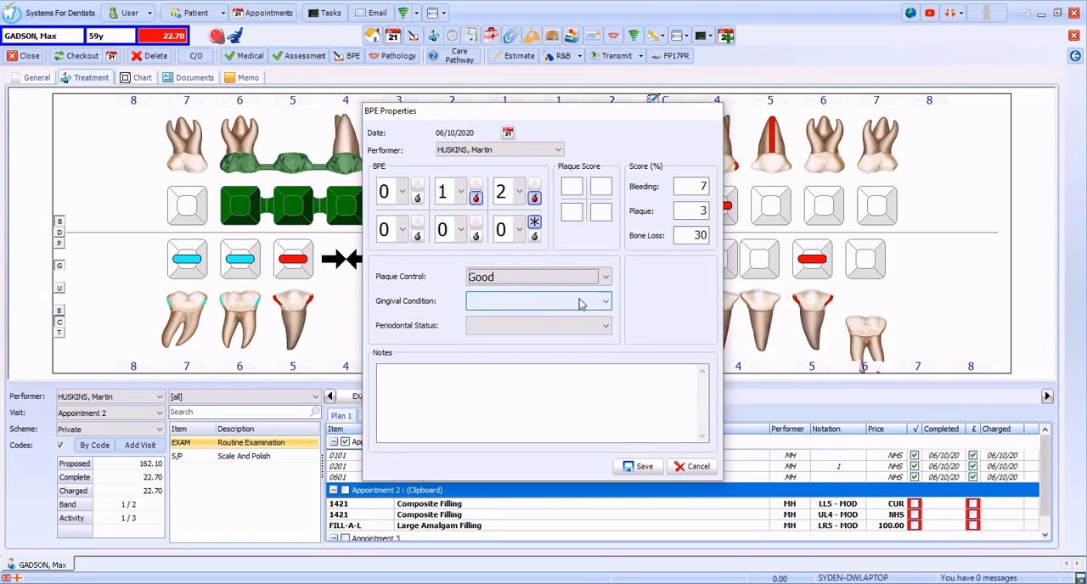
pyautogui.click(582, 301)
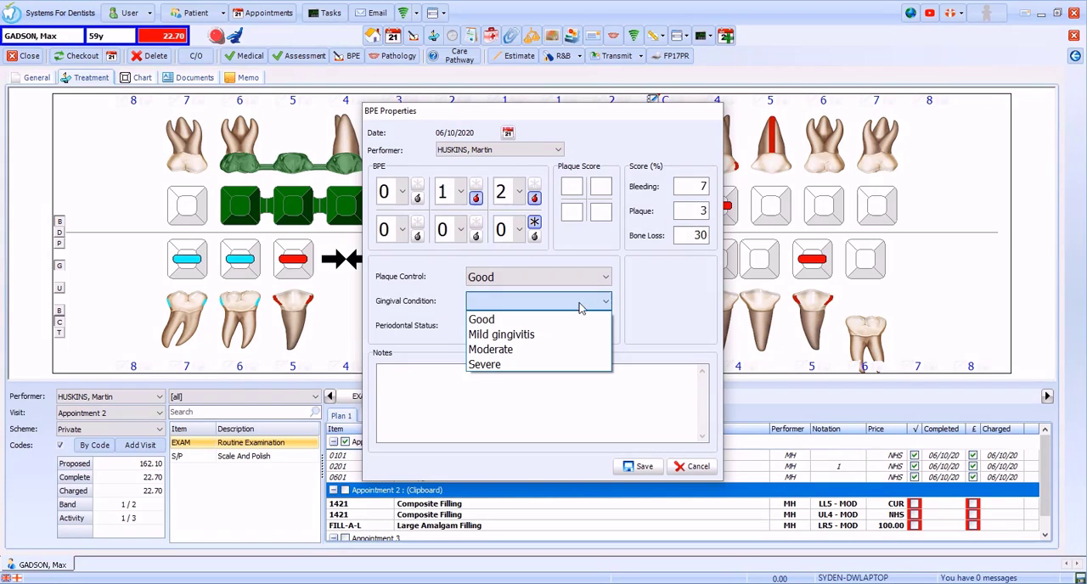
pyautogui.click(576, 319)
pyautogui.click(575, 328)
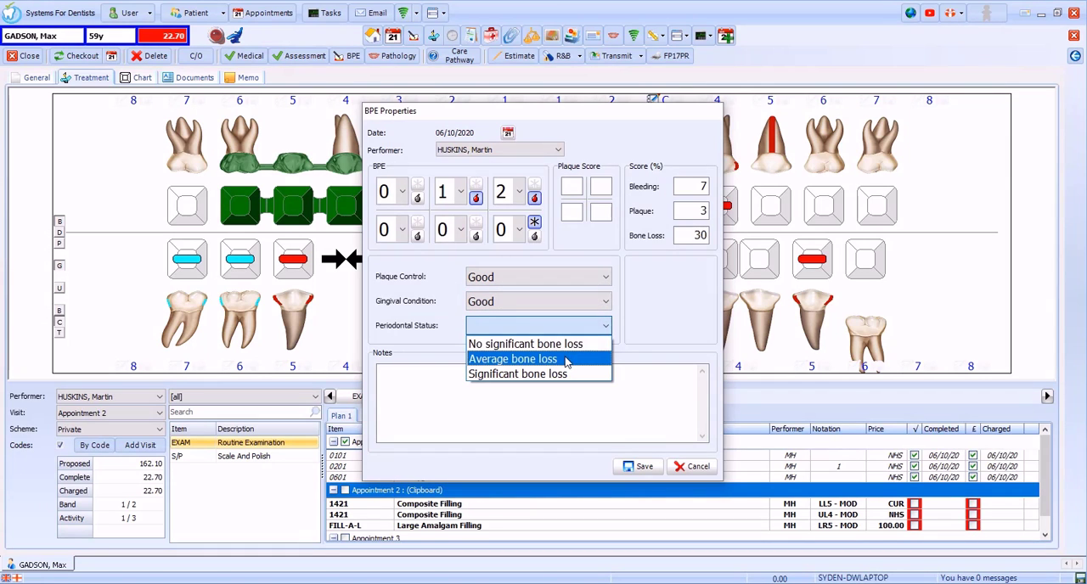
pyautogui.click(566, 360)
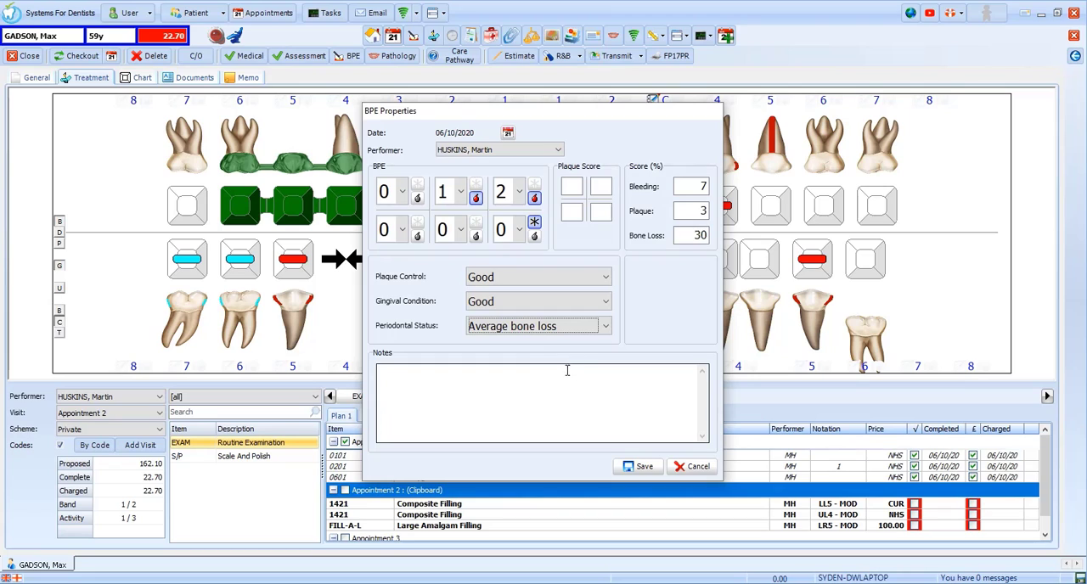
# Step: Add "Any additional notes" as the BPE notes and save the BPE record
pyautogui.click(415, 382)
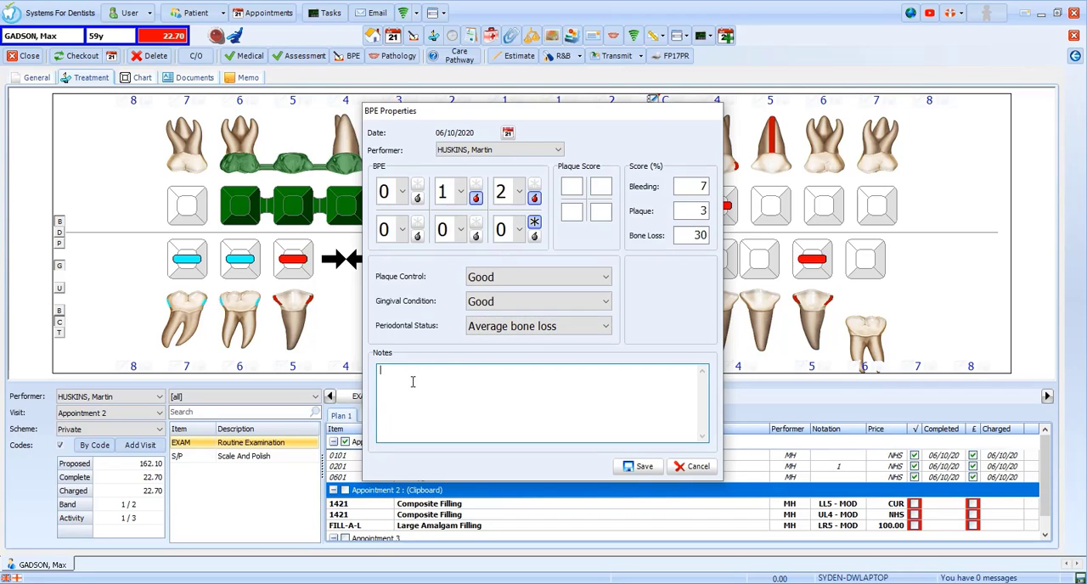
pyautogui.write('Any additional notes')
pyautogui.click(645, 467)
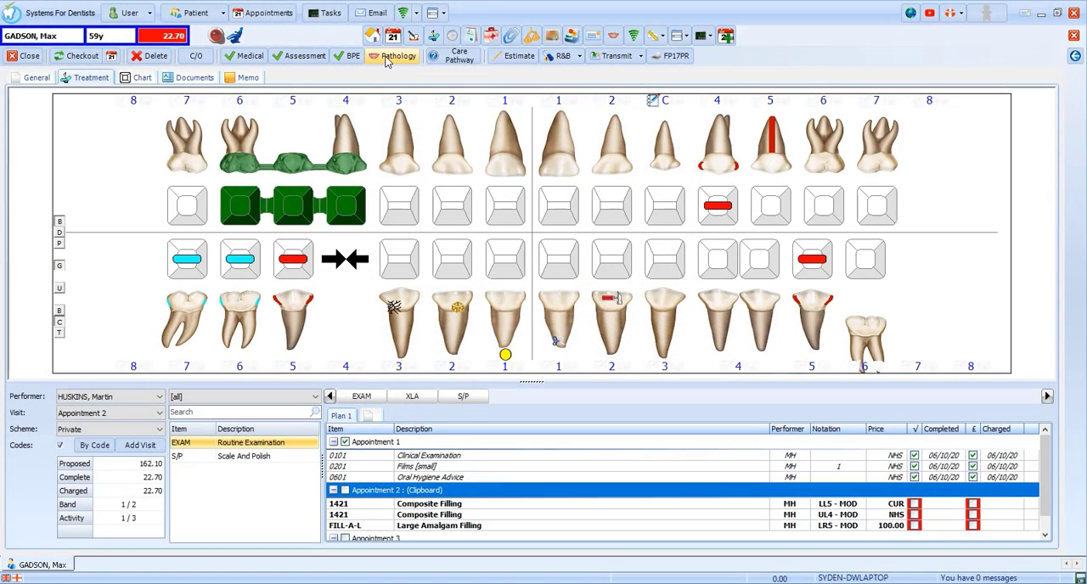
# Step: Start a full pathology examination for the preselected dentist and view the extraoral diagram before returning to the intraoral one
pyautogui.click(392, 56)
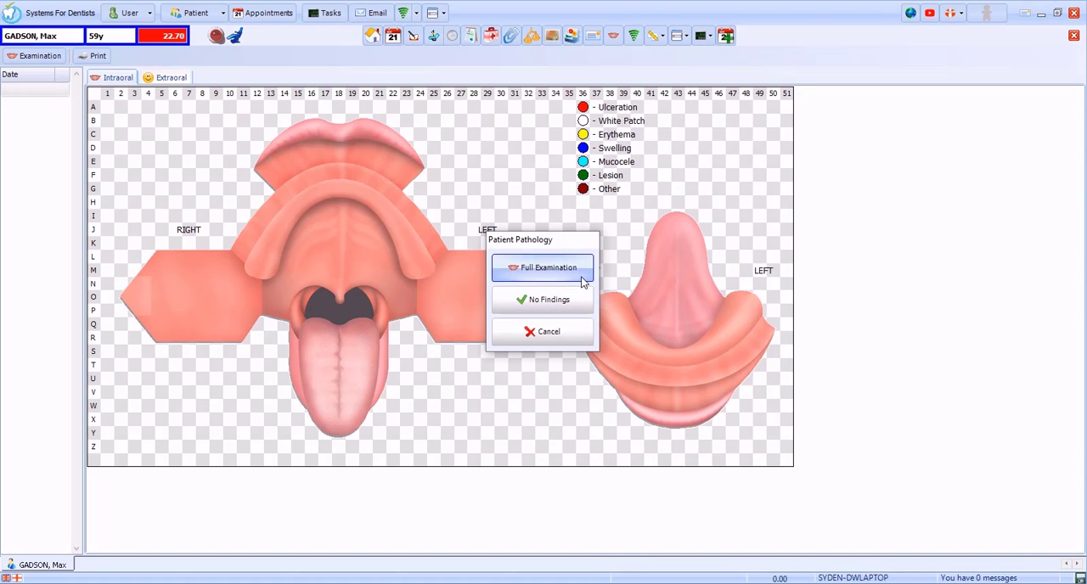
pyautogui.click(583, 281)
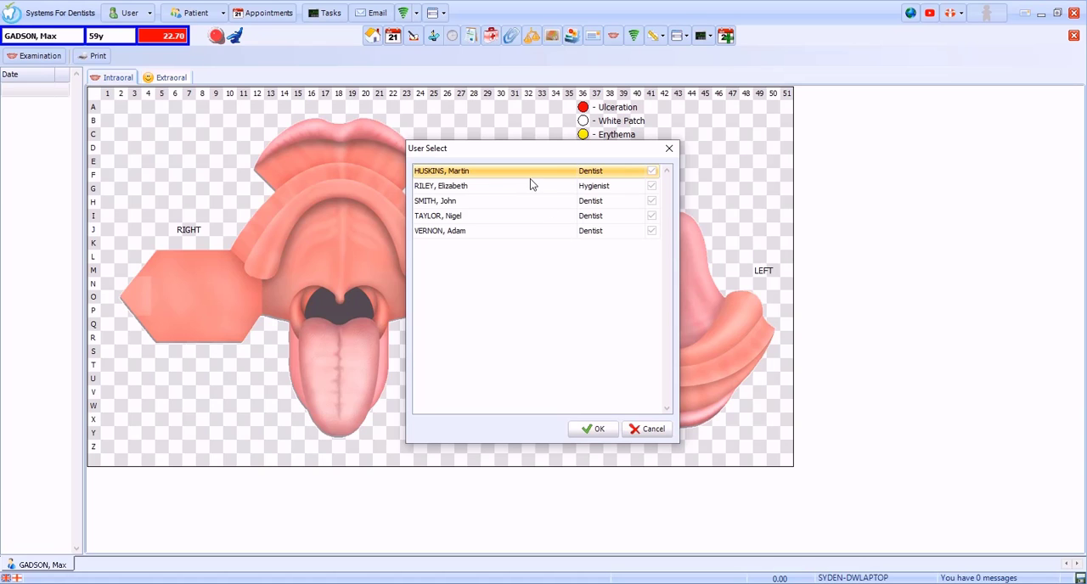
pyautogui.click(597, 430)
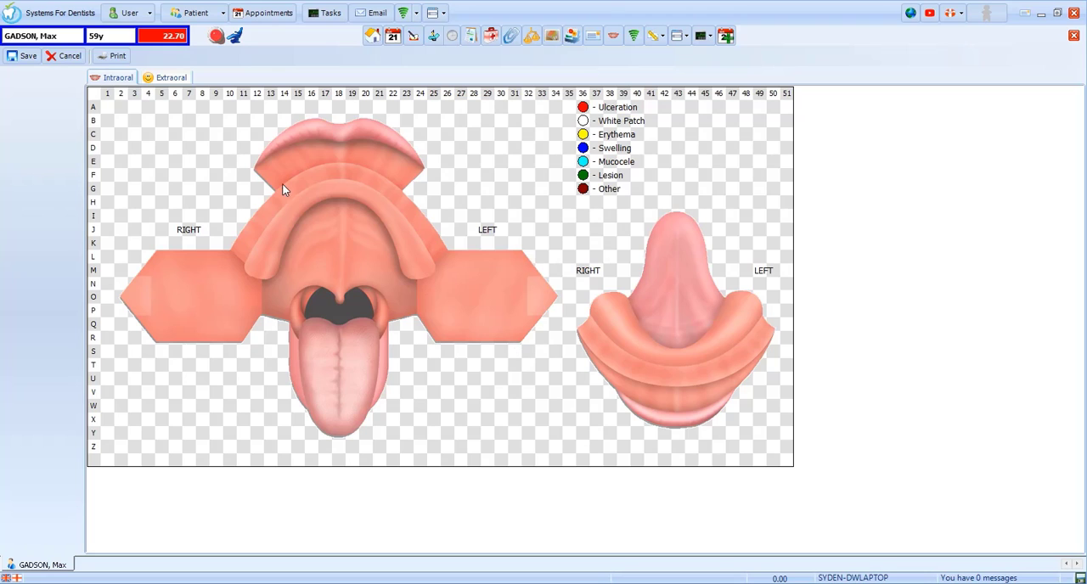
pyautogui.click(157, 84)
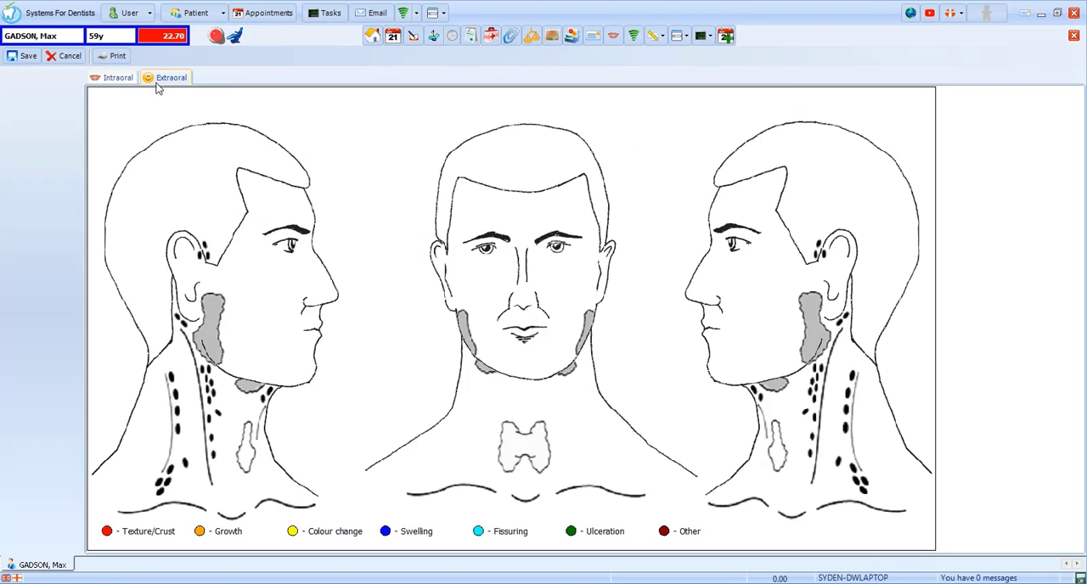
pyautogui.click(132, 84)
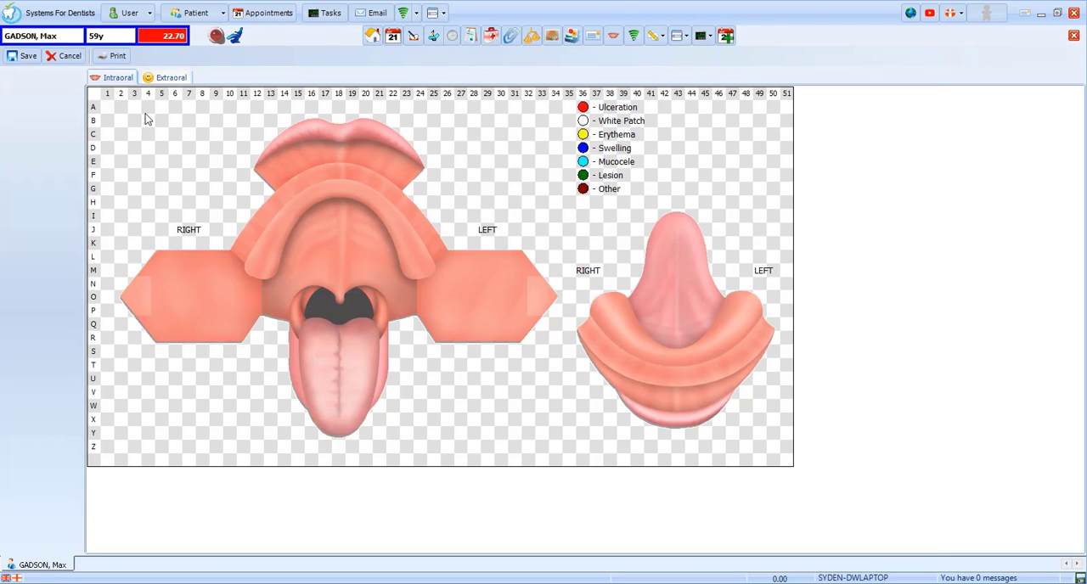
# Step: Record a size 10 White Patch on the right side of the palate around K16, with the text "Keep an eye on this"
pyautogui.click(313, 246)
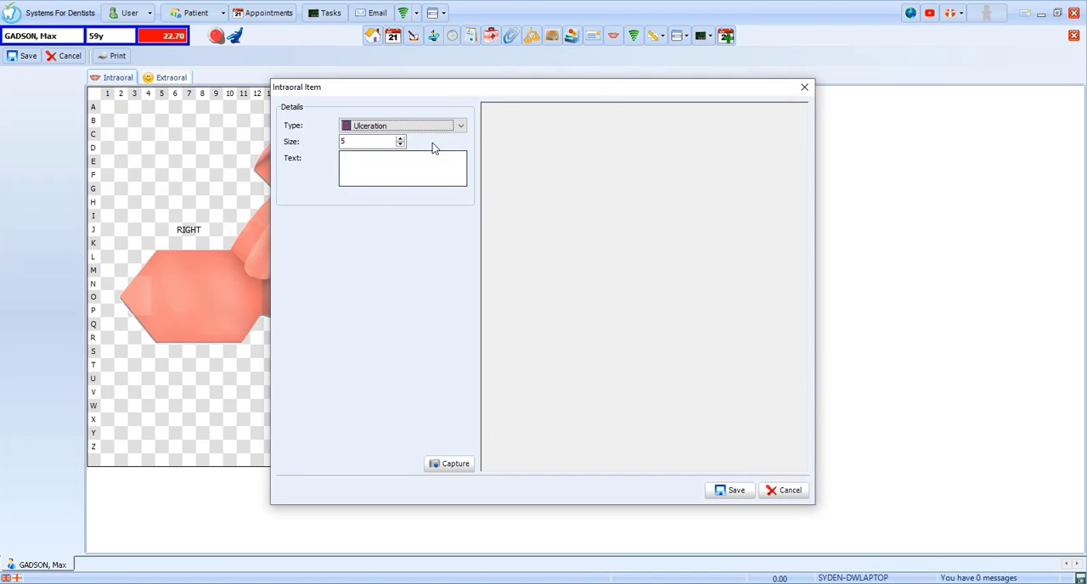
pyautogui.click(448, 128)
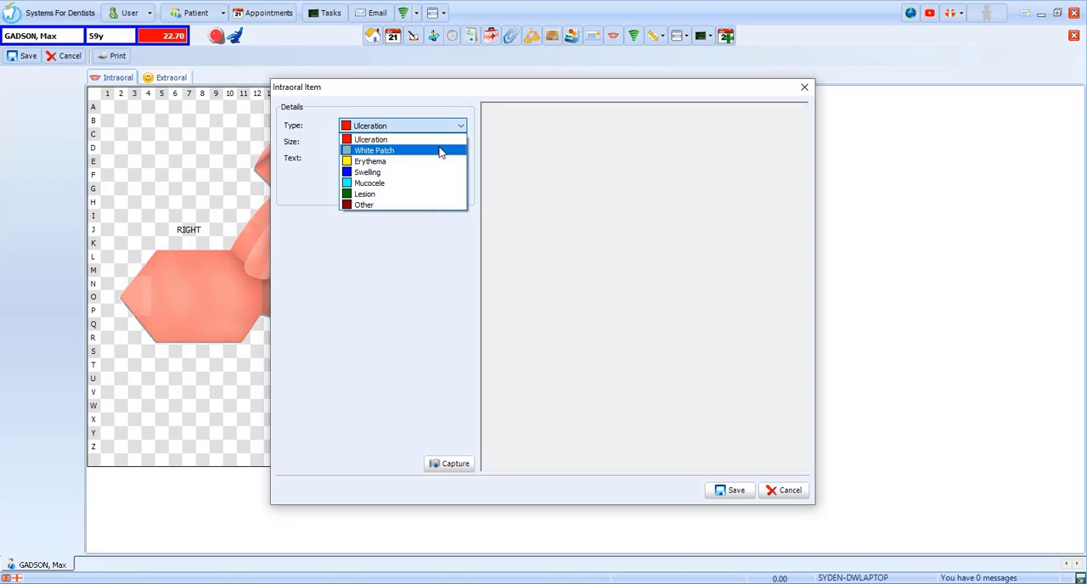
pyautogui.click(439, 148)
pyautogui.click(388, 142)
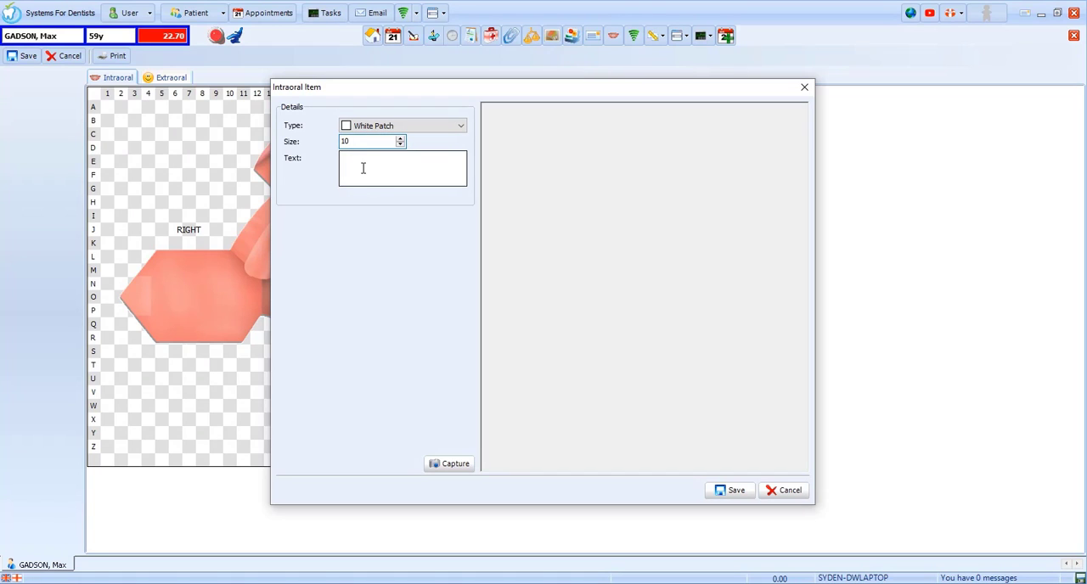
pyautogui.click(364, 169)
pyautogui.write('Keep an eye on this')
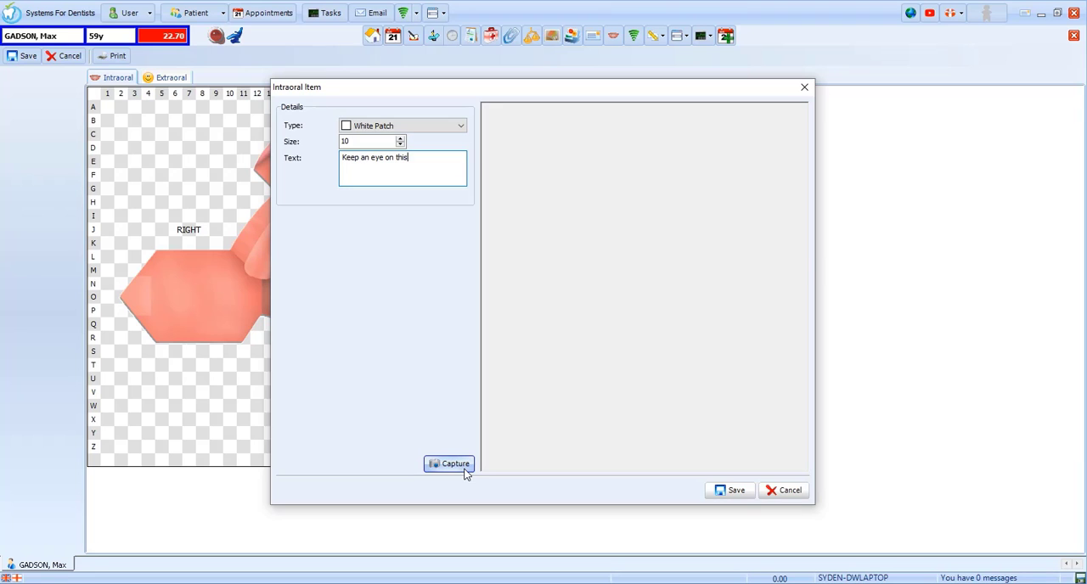
pyautogui.click(732, 491)
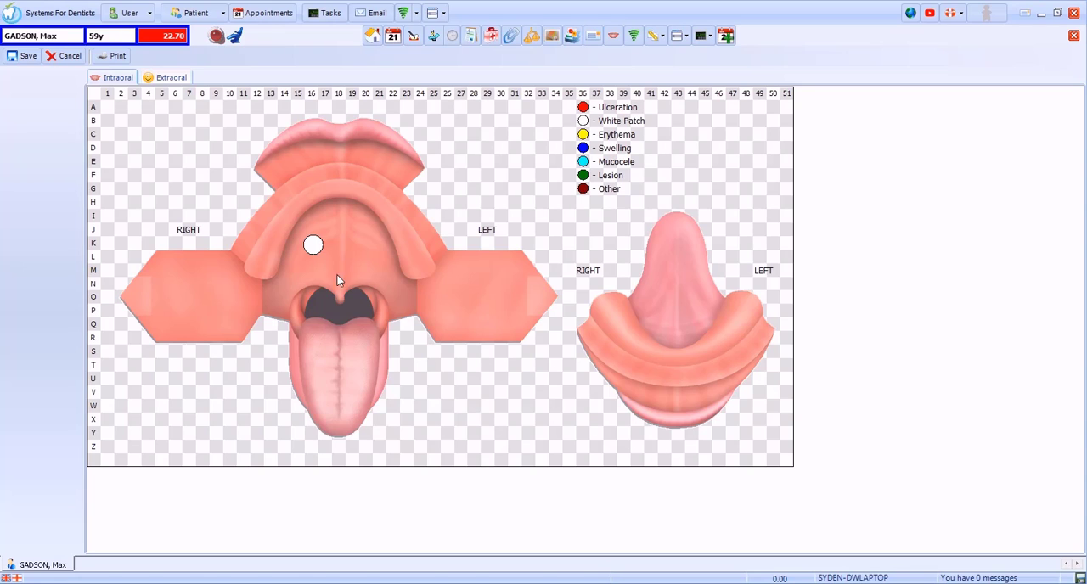
# Step: Save the pathology examination and return to the patient's treatment chart
pyautogui.moveTo(316, 248)
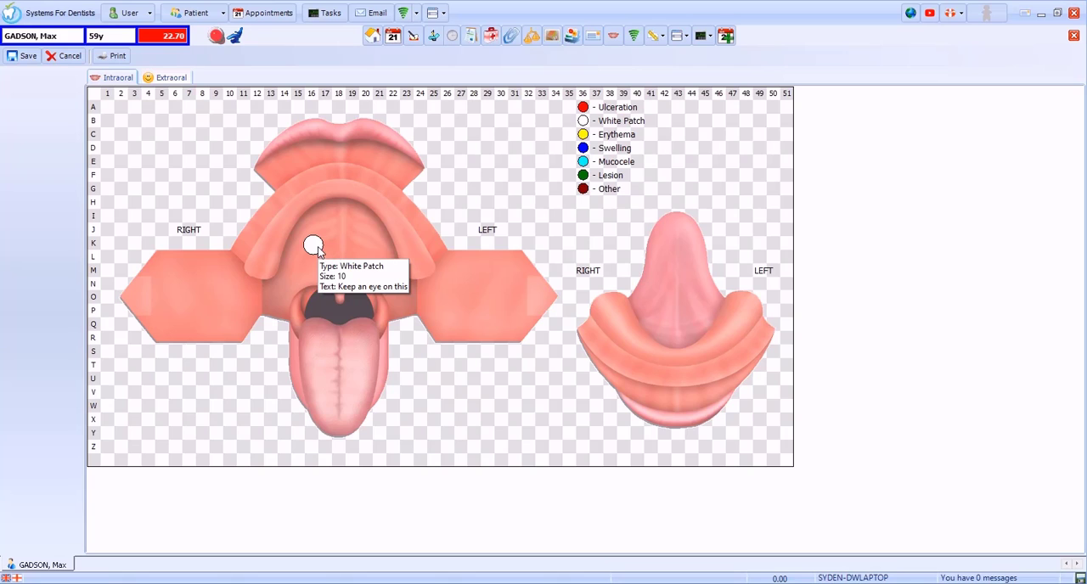
pyautogui.click(34, 61)
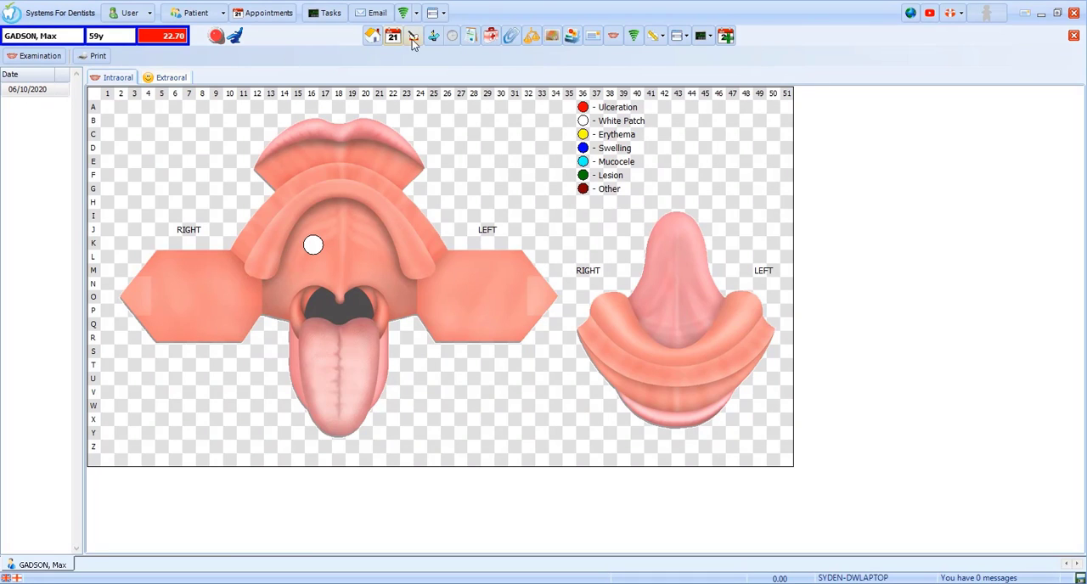
pyautogui.click(440, 37)
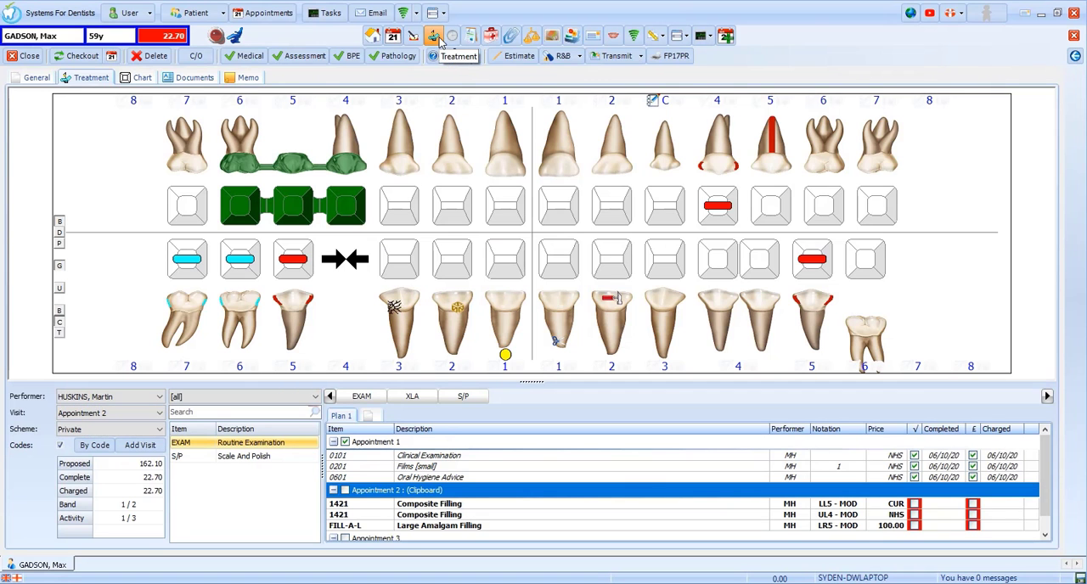
# Step: View the list of current problems and close it without selecting any
pyautogui.click(204, 57)
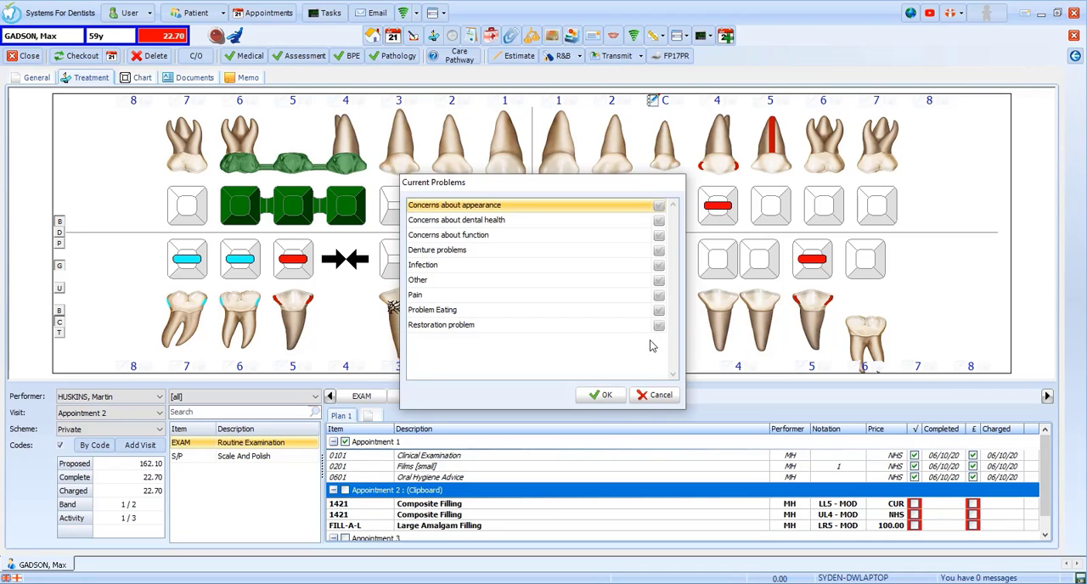
pyautogui.click(654, 396)
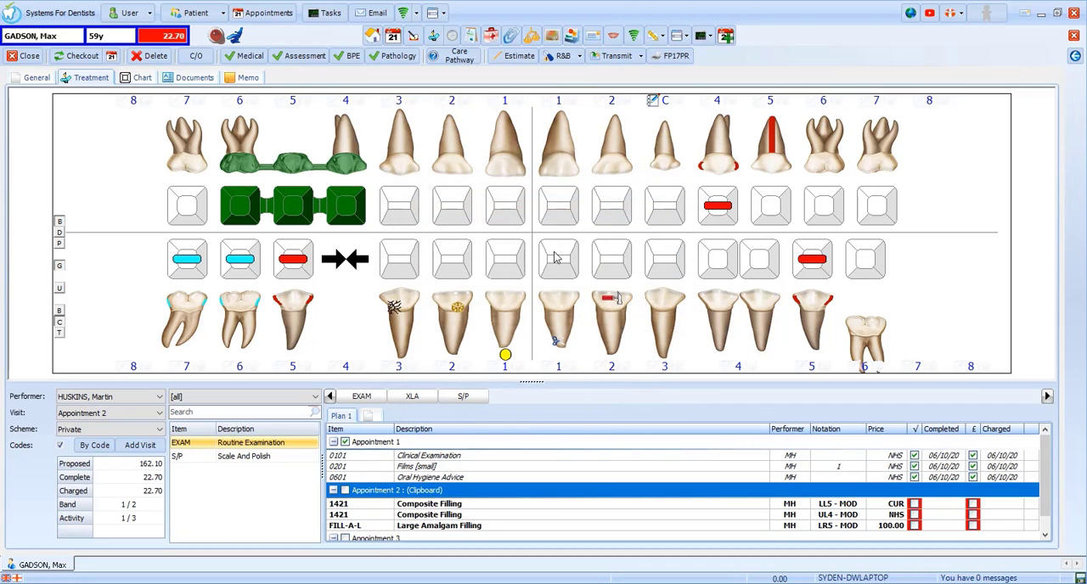
# Step: In the care pathway, rate medical, social, clinical and periodontal history Green and tooth decay Amber
pyautogui.click(466, 59)
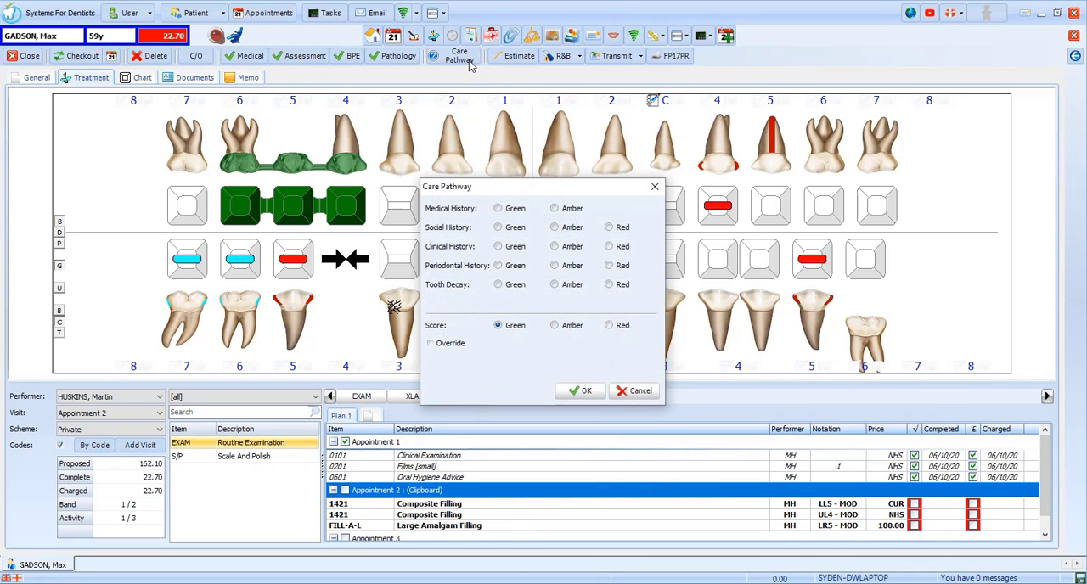
pyautogui.click(518, 212)
pyautogui.click(523, 227)
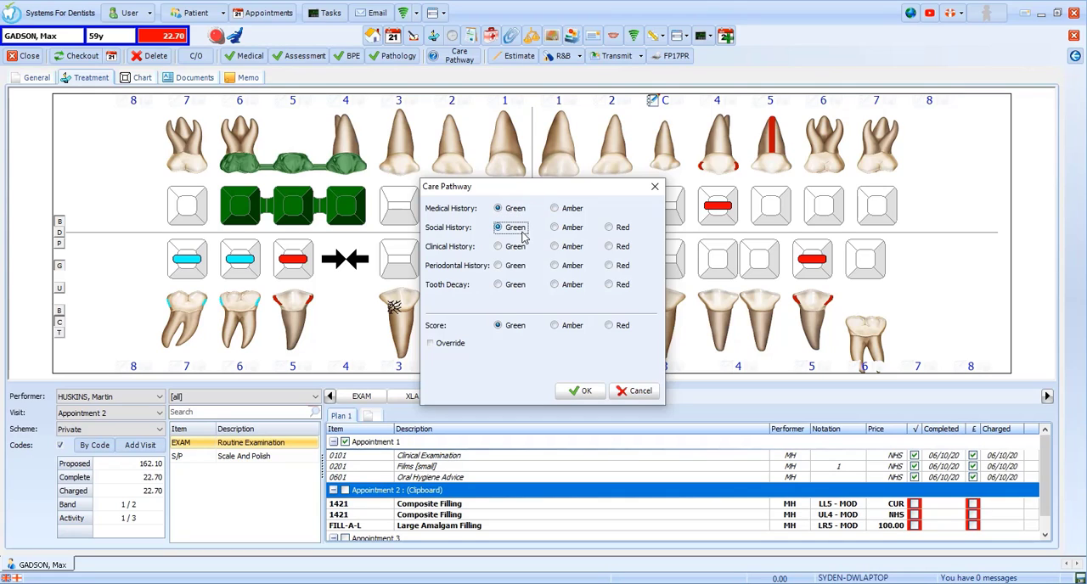
pyautogui.click(523, 247)
pyautogui.click(520, 266)
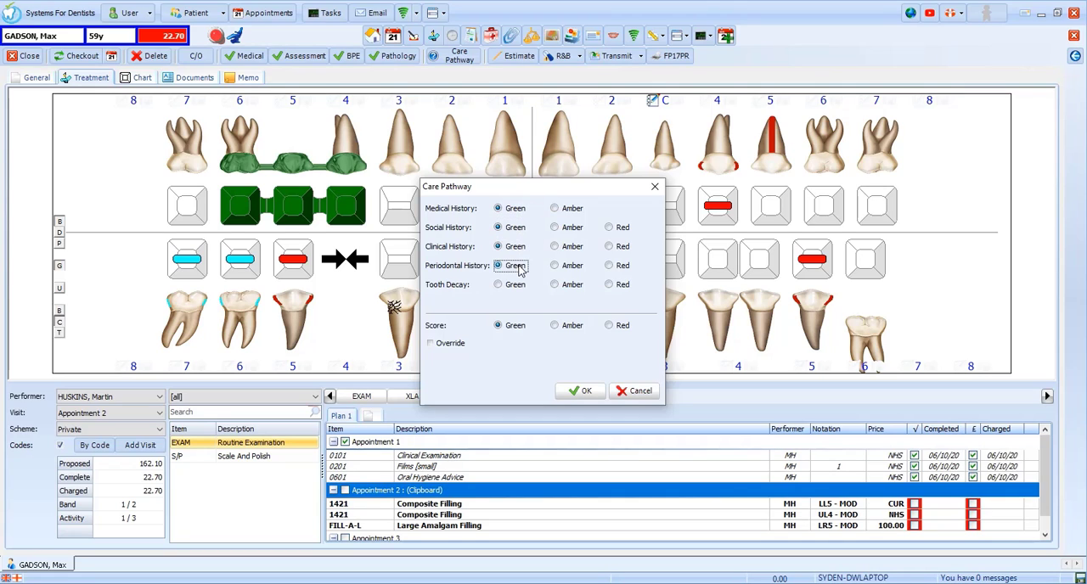
pyautogui.click(564, 291)
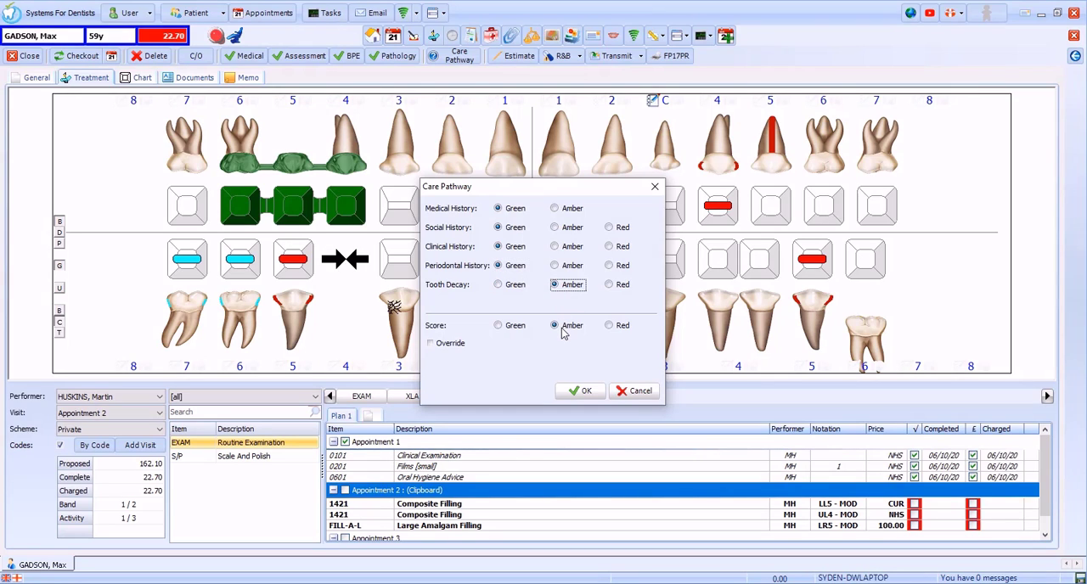
# Step: Override the care pathway score to Green with the note "Should be green" and confirm the assessment
pyautogui.click(450, 346)
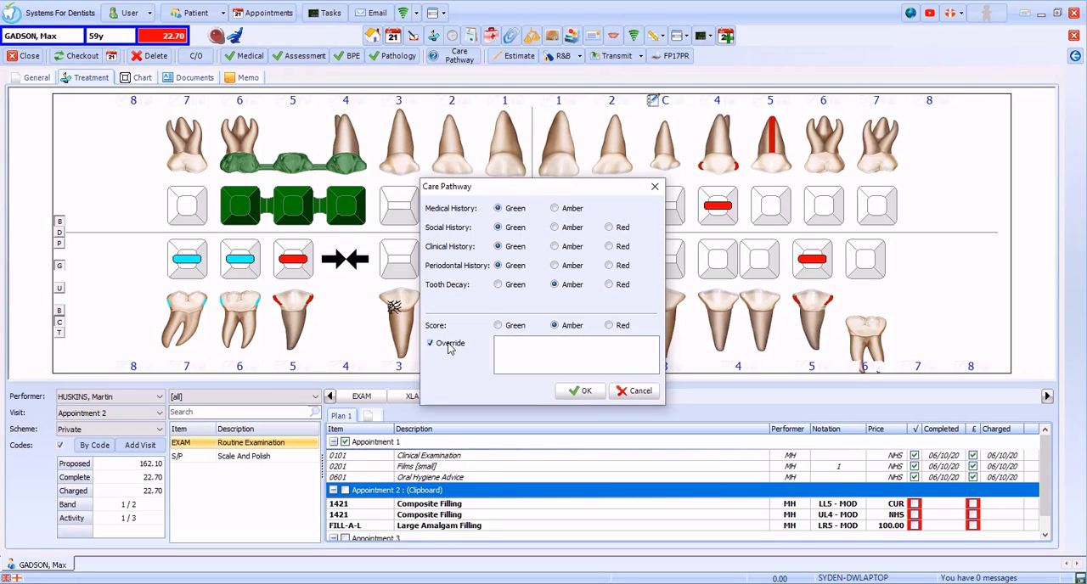
pyautogui.click(514, 327)
pyautogui.click(513, 344)
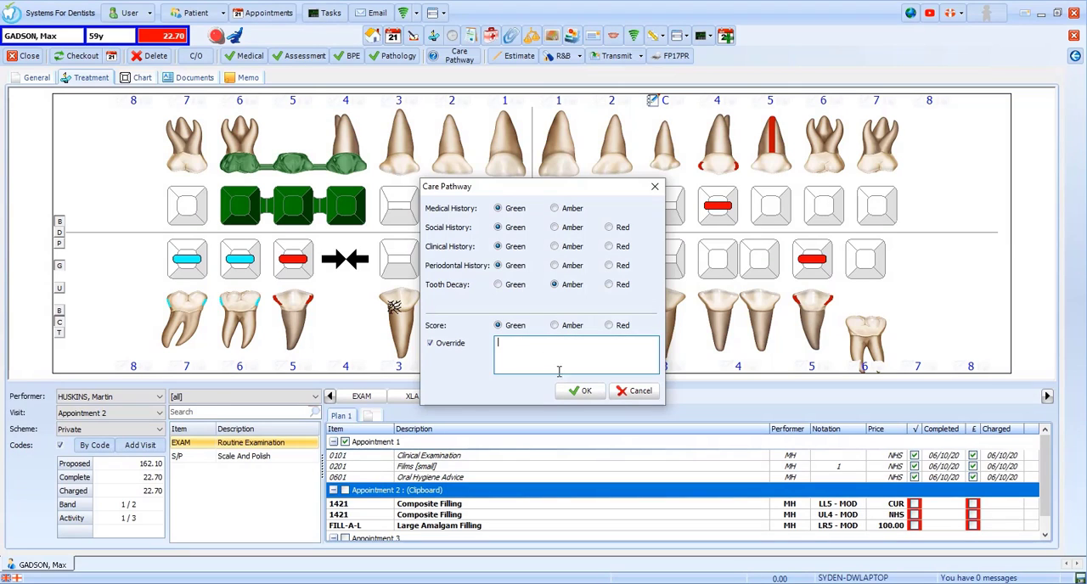
pyautogui.click(583, 391)
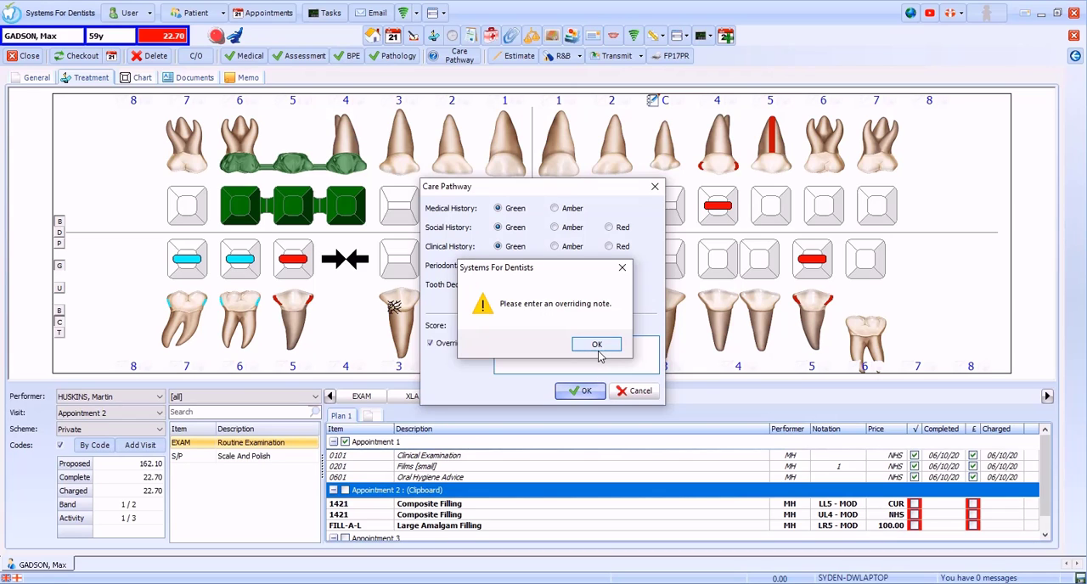
pyautogui.click(598, 344)
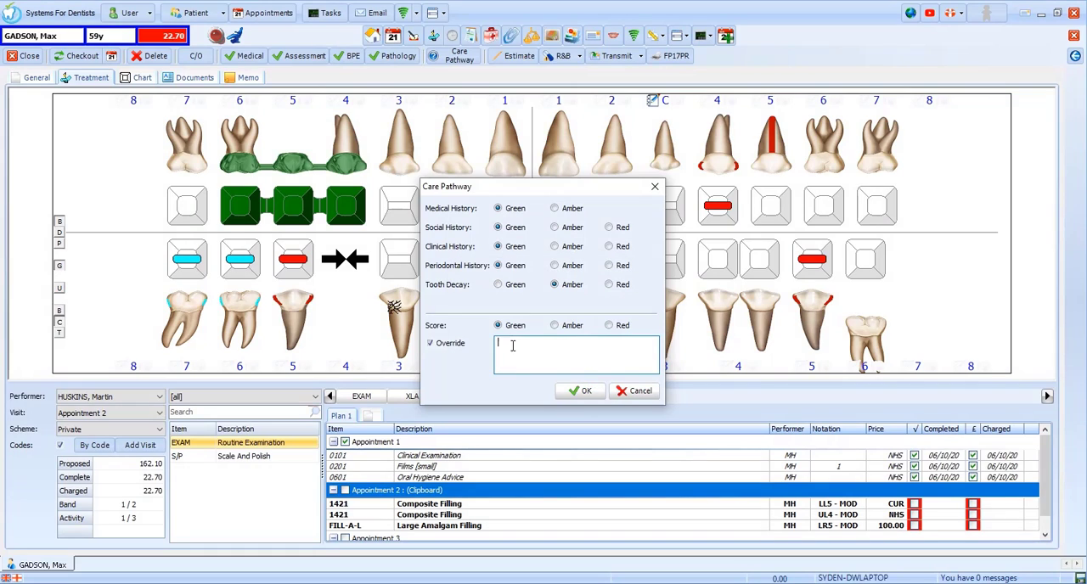
pyautogui.click(513, 346)
pyautogui.write('Should be green')
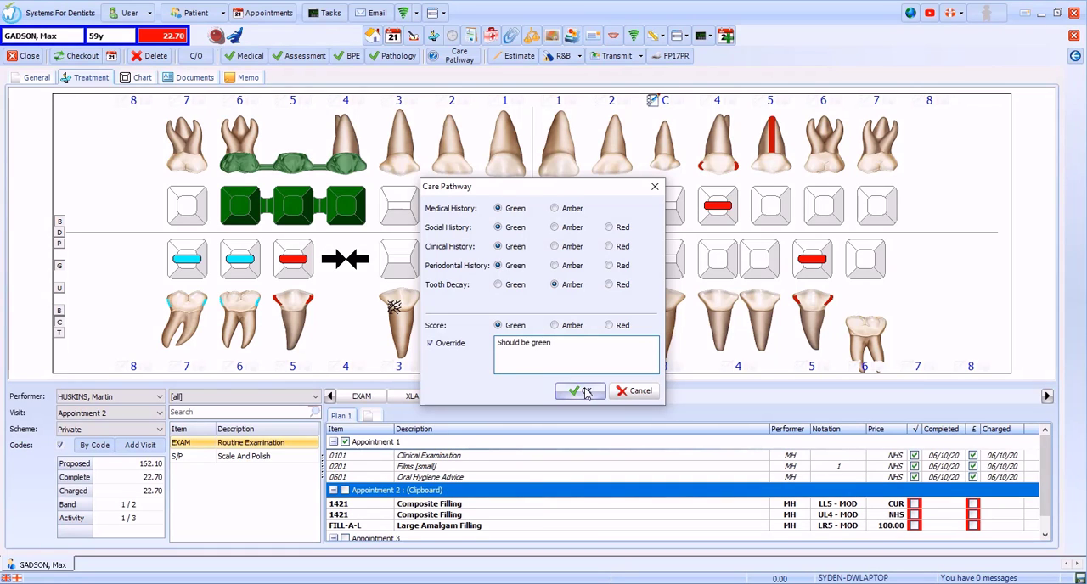
pyautogui.click(586, 392)
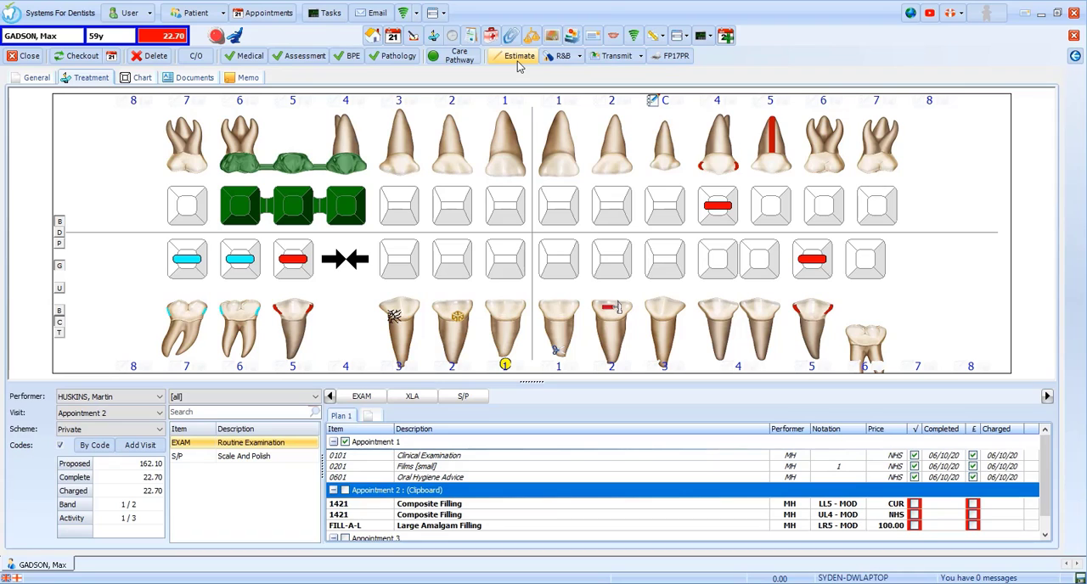
# Step: Generate an estimate letter from the SfD Estimate template, review it through to the signature line, and return to the treatment chart
pyautogui.click(518, 62)
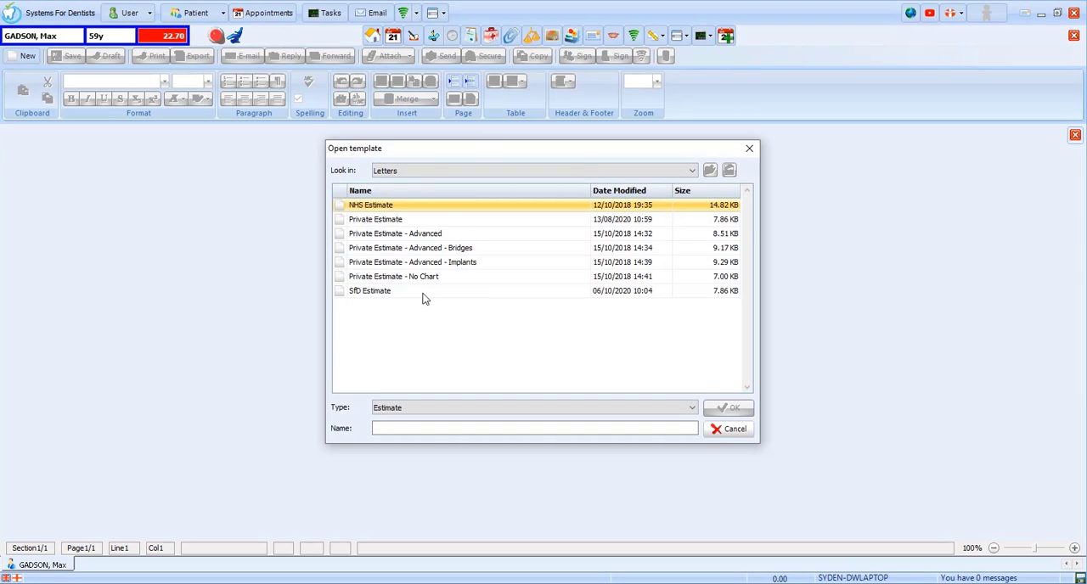
pyautogui.click(424, 295)
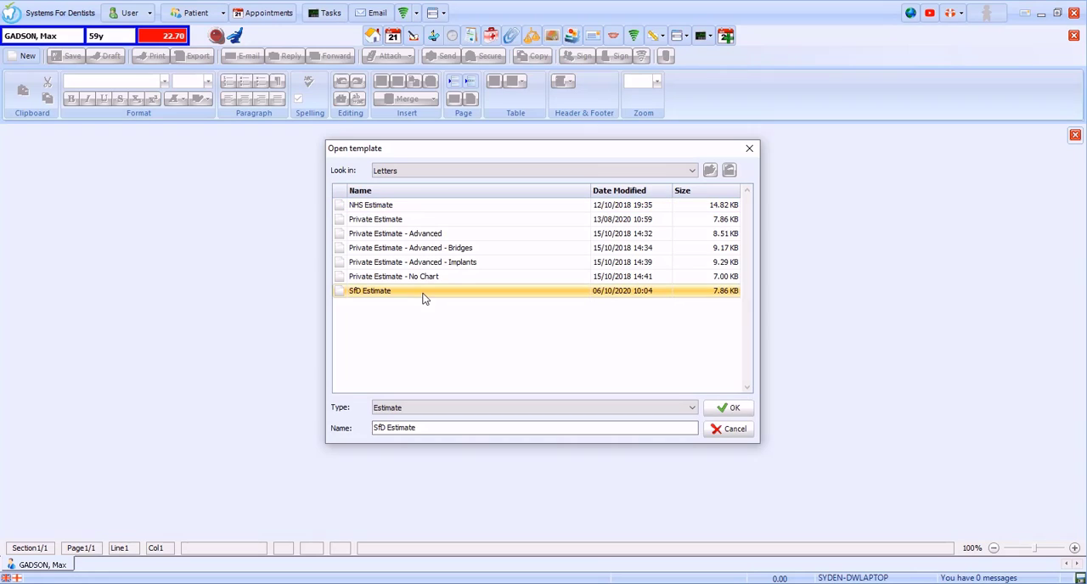
pyautogui.click(732, 409)
pyautogui.scroll(-9, 754, 408)
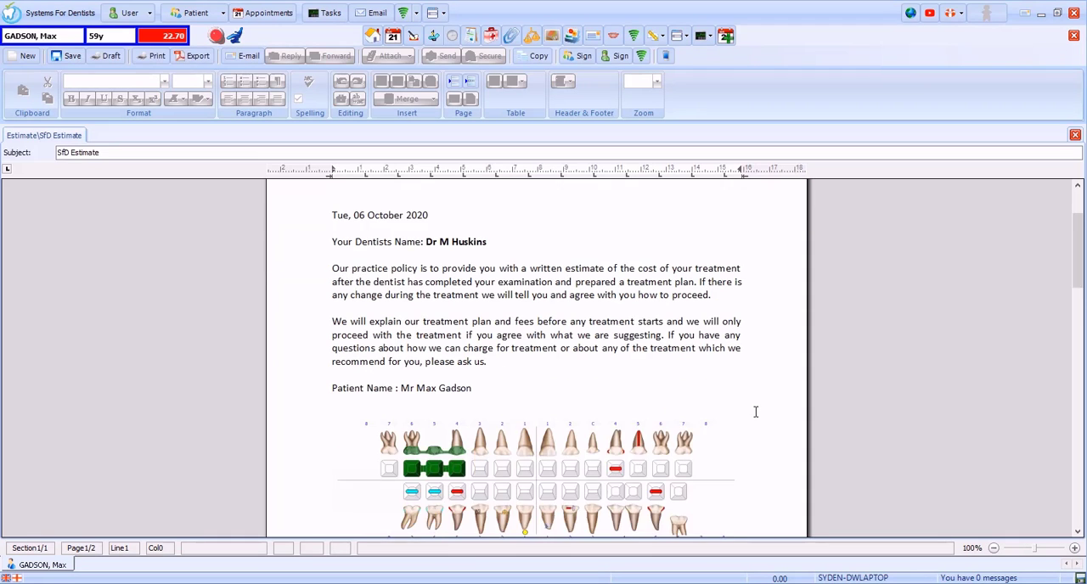
pyautogui.scroll(-8, 759, 416)
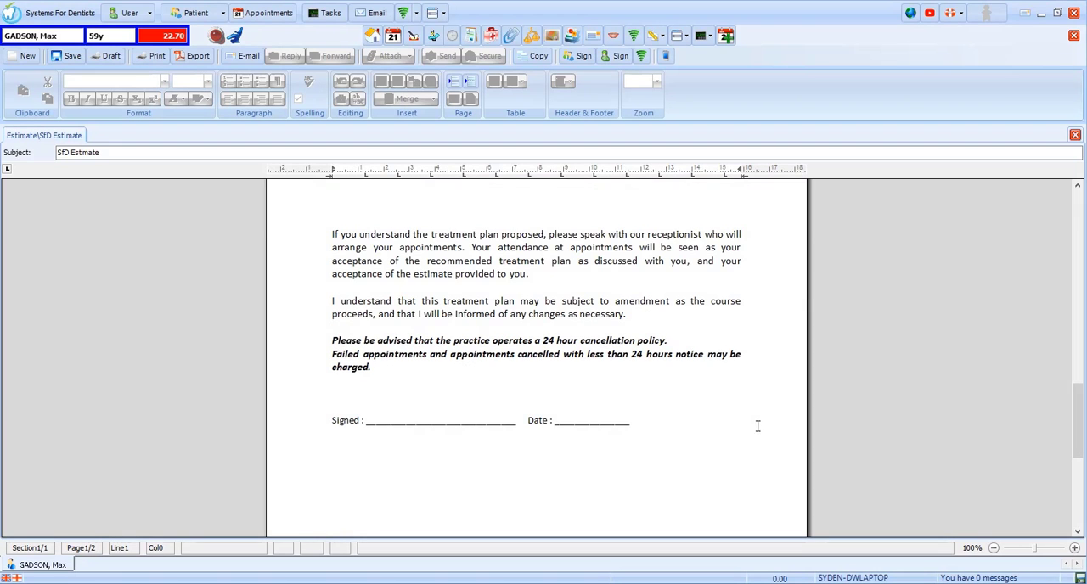
pyautogui.scroll(15, 764, 425)
pyautogui.scroll(2, 763, 426)
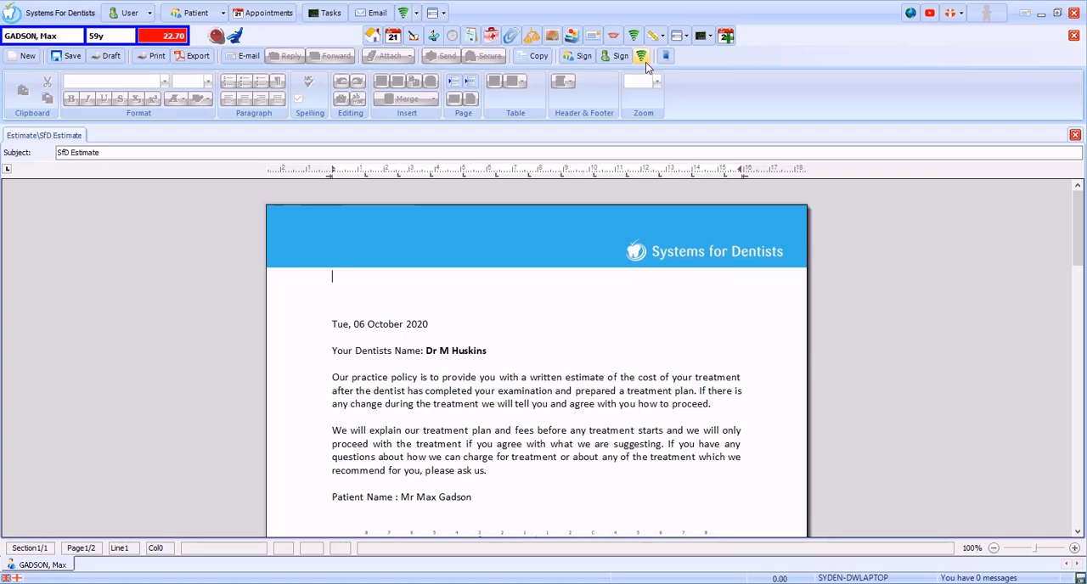
pyautogui.click(432, 38)
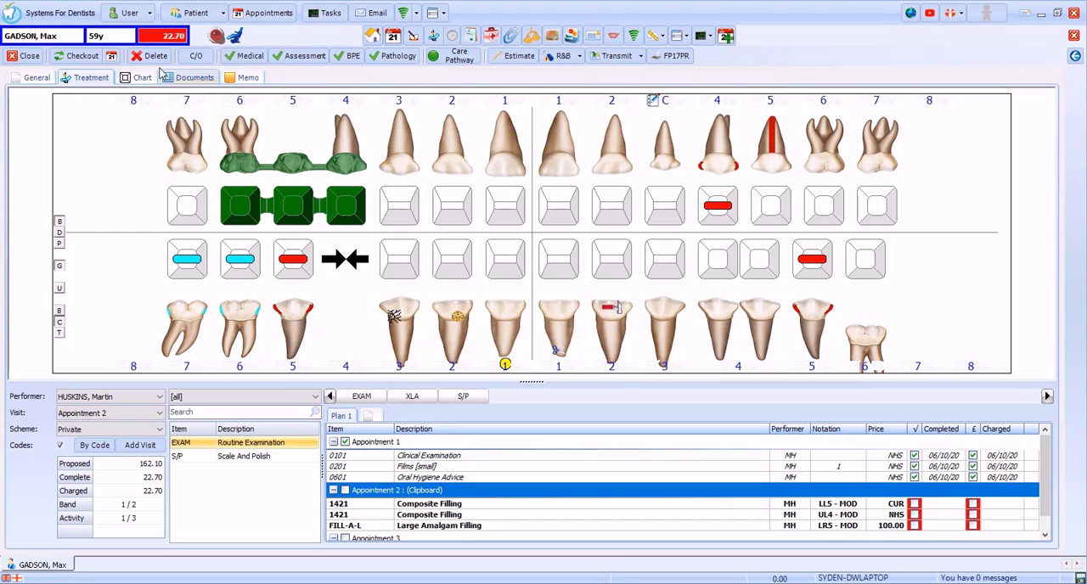
# Step: Show the clinical notes beside the treatment chart and review the recent note entries
pyautogui.click(82, 56)
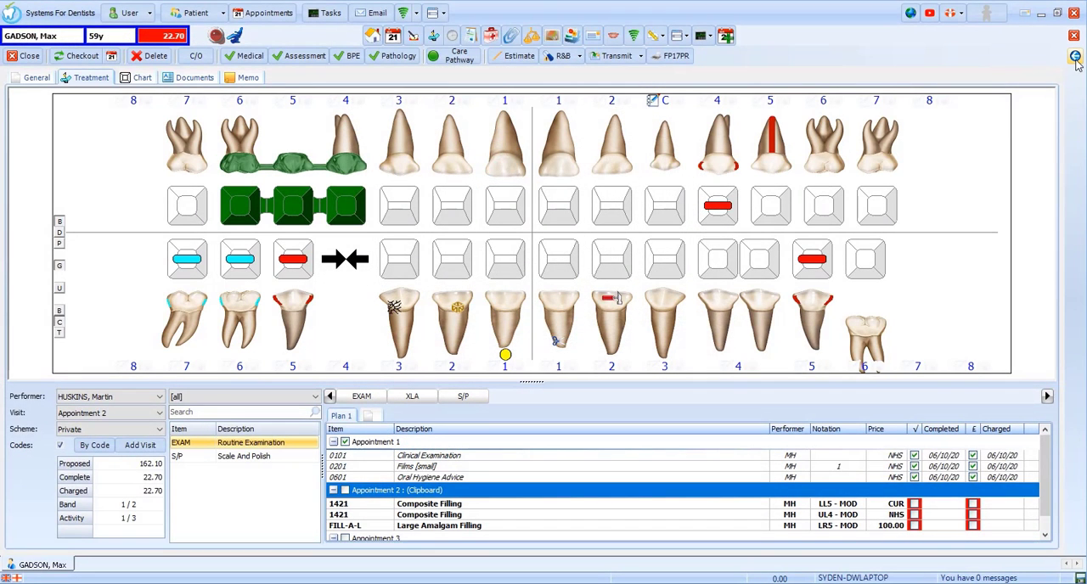
pyautogui.click(1075, 57)
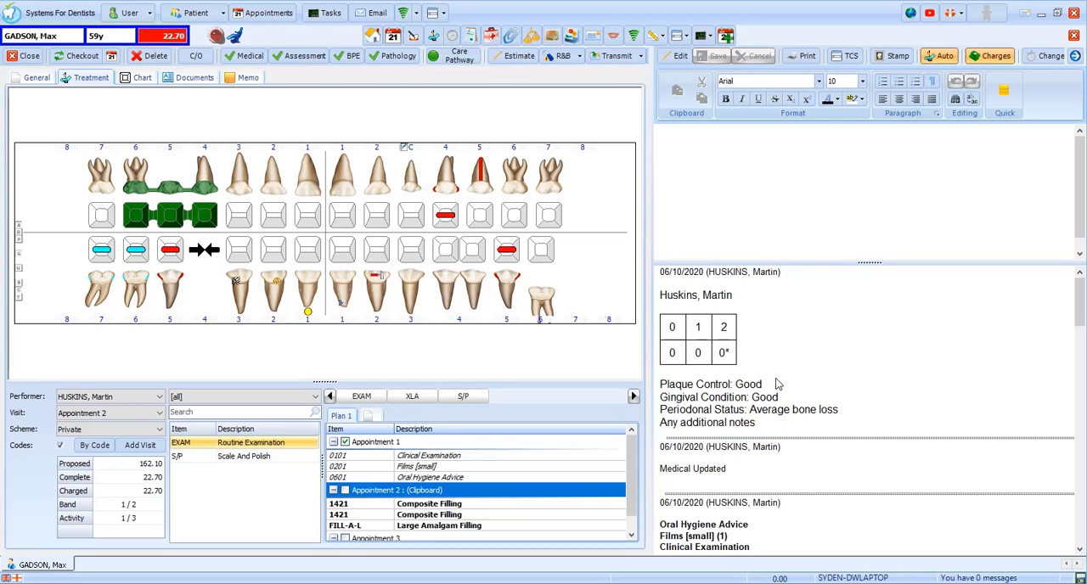
pyautogui.scroll(-2, 764, 476)
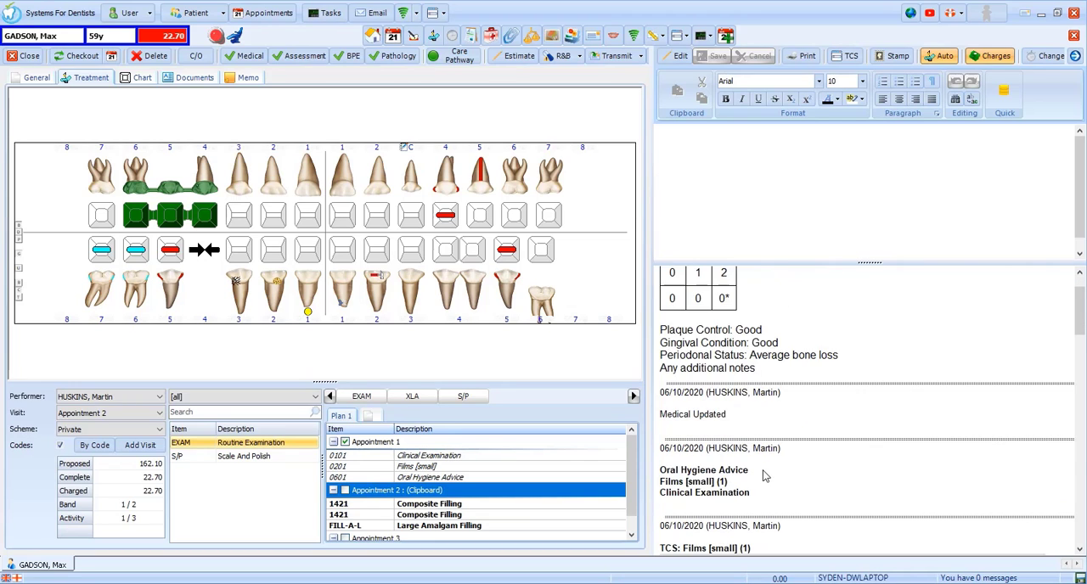
pyautogui.scroll(-1, 765, 480)
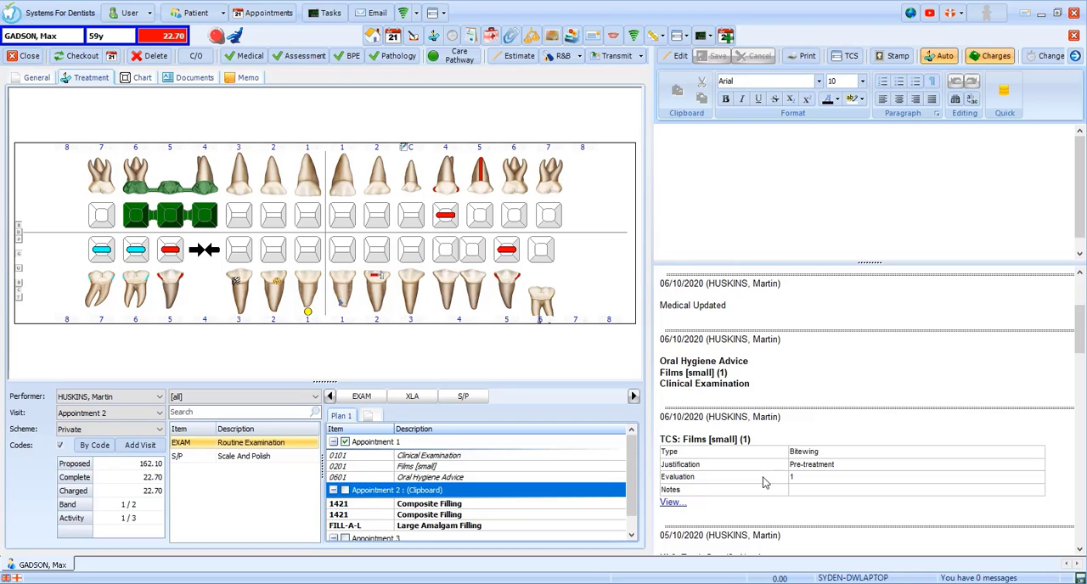
pyautogui.scroll(3, 764, 482)
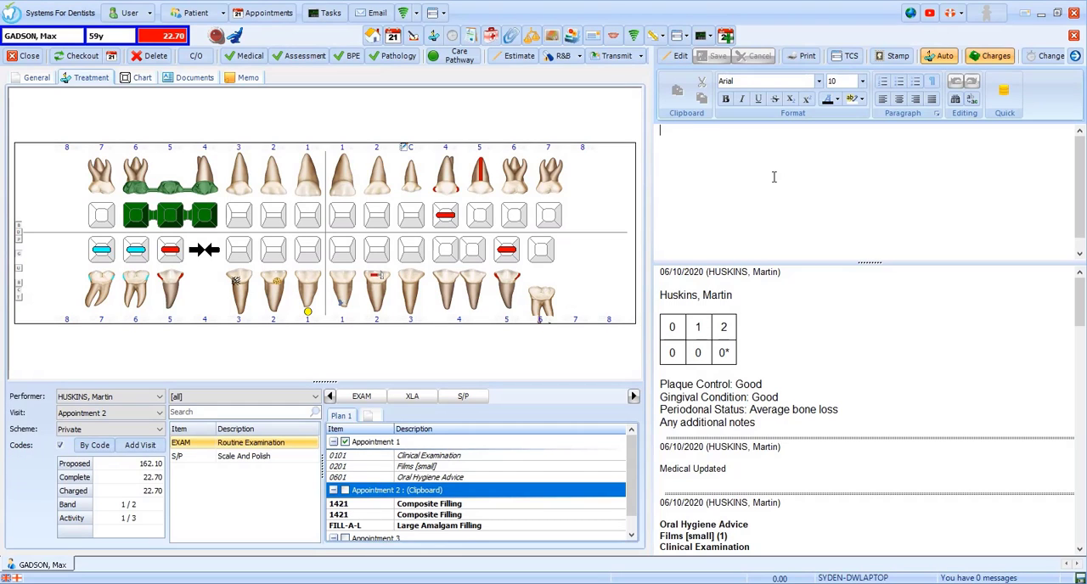
# Step: Start a clinical note headed "Clinical Exam" and insert the Exam Short quick text from the Exam folder
pyautogui.write('Clinical Exam')
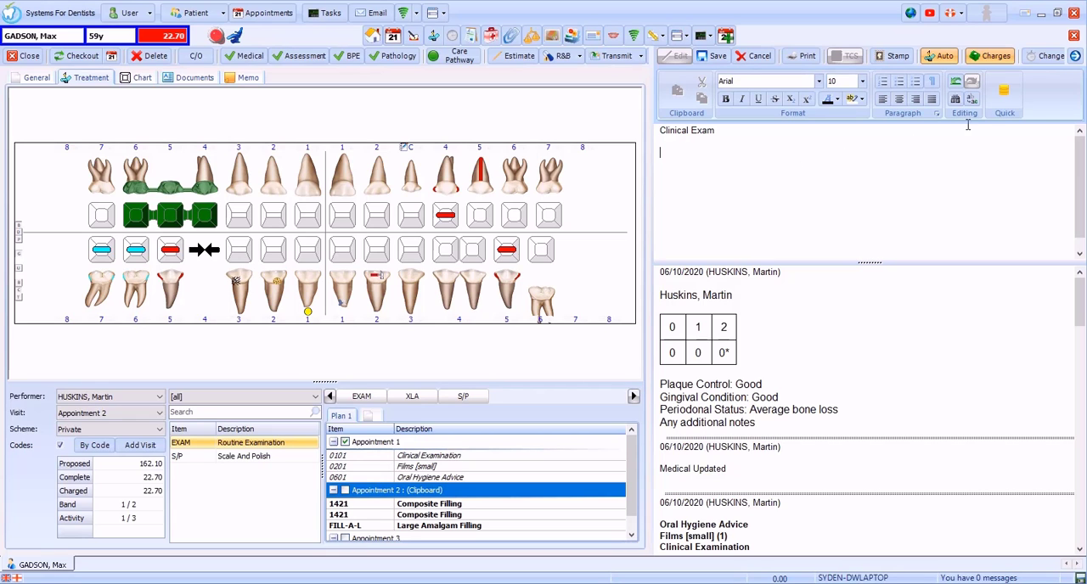
pyautogui.click(1005, 98)
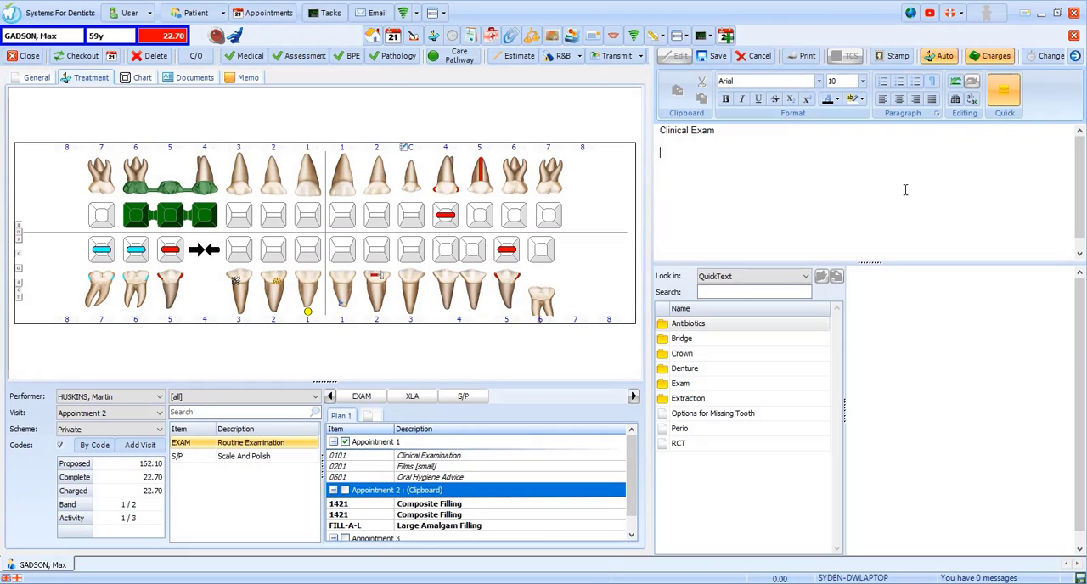
pyautogui.doubleClick(692, 385)
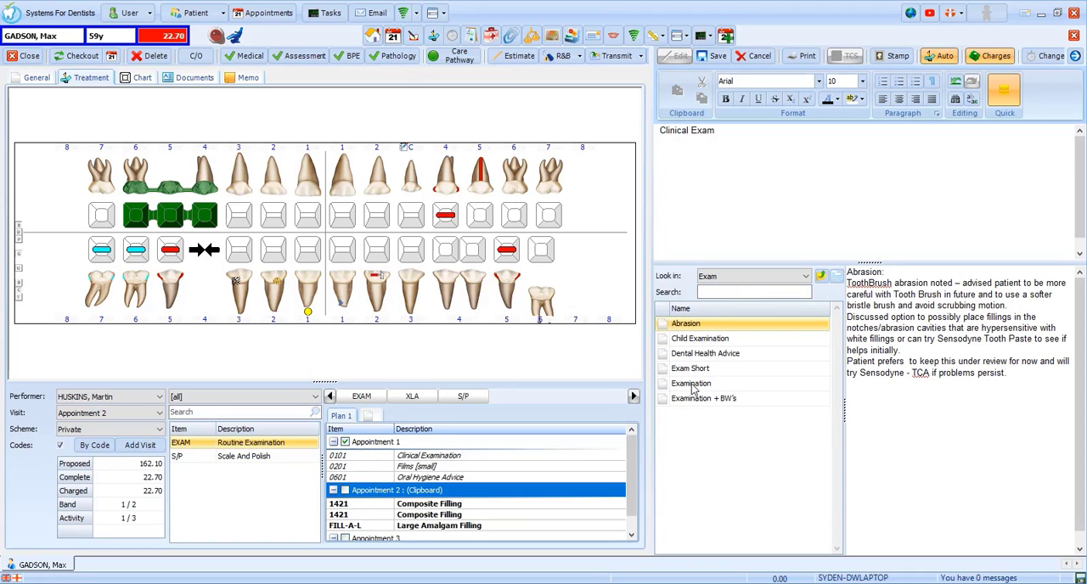
pyautogui.click(702, 398)
pyautogui.click(699, 381)
pyautogui.doubleClick(698, 372)
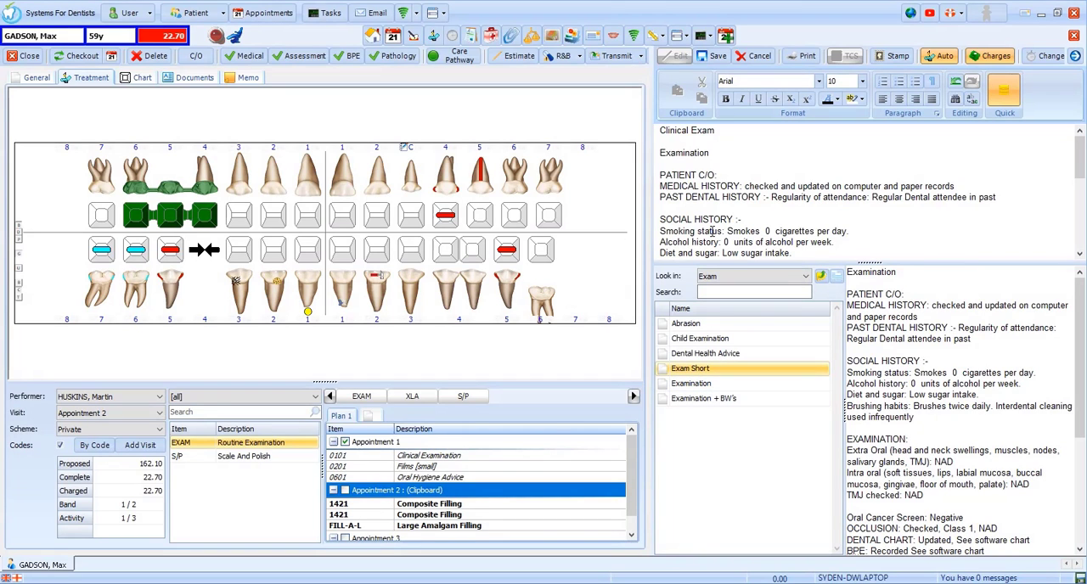
pyautogui.click(1000, 100)
# Step: Enlarge the note editing area, enter the complaint as Pain and alcohol history as 3 units per week, and save the note
pyautogui.moveTo(878, 263); pyautogui.dragTo(865, 334)
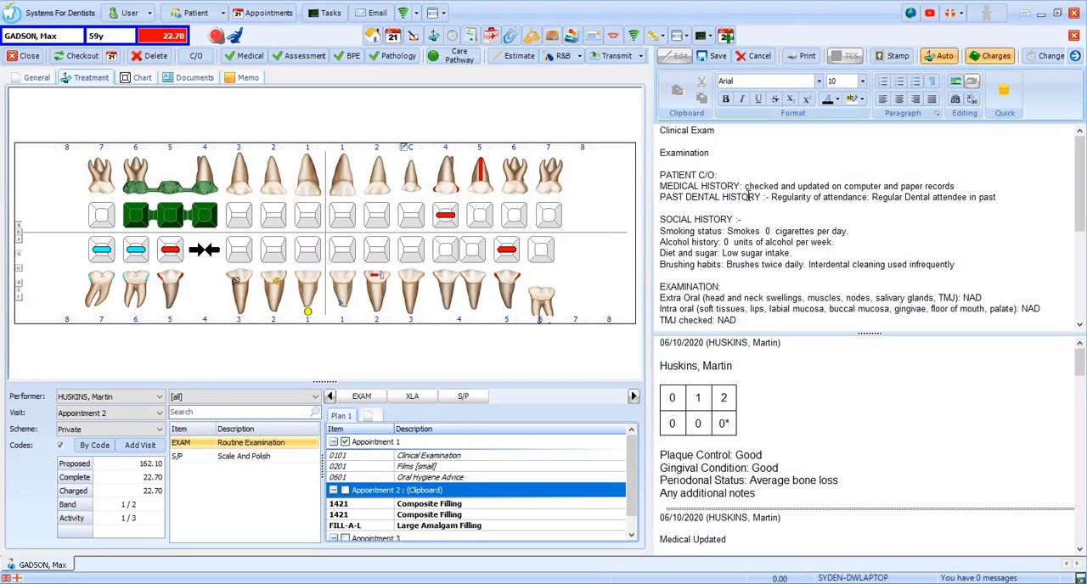
pyautogui.write('Pain')
pyautogui.doubleClick(728, 242)
pyautogui.write('3')
pyautogui.click(725, 61)
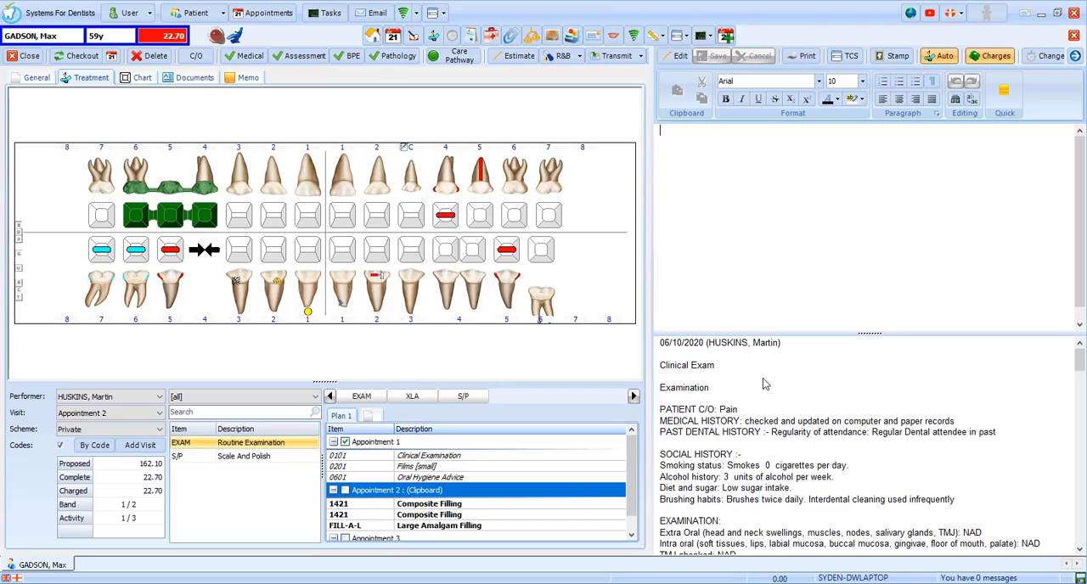
# Step: Reopen the saved clinical exam note for editing and delete its "Clinical Exam" heading line
pyautogui.click(684, 63)
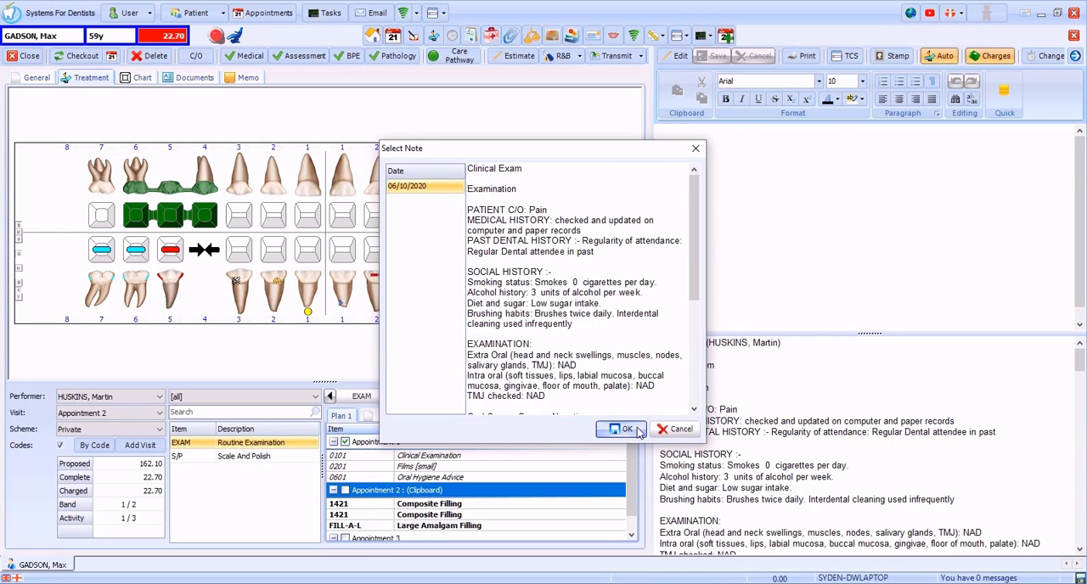
pyautogui.click(624, 429)
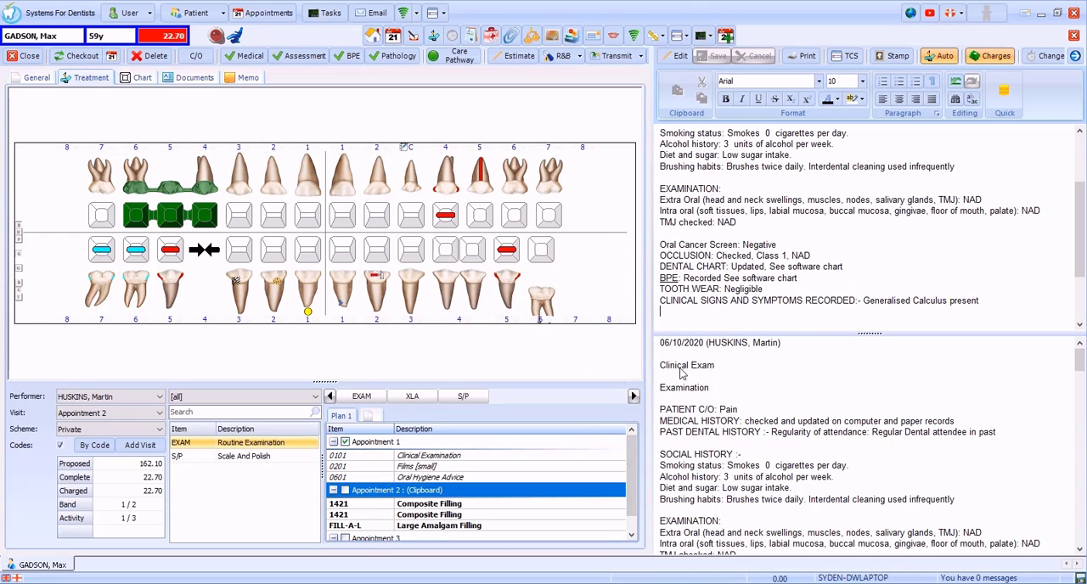
pyautogui.scroll(3, 714, 280)
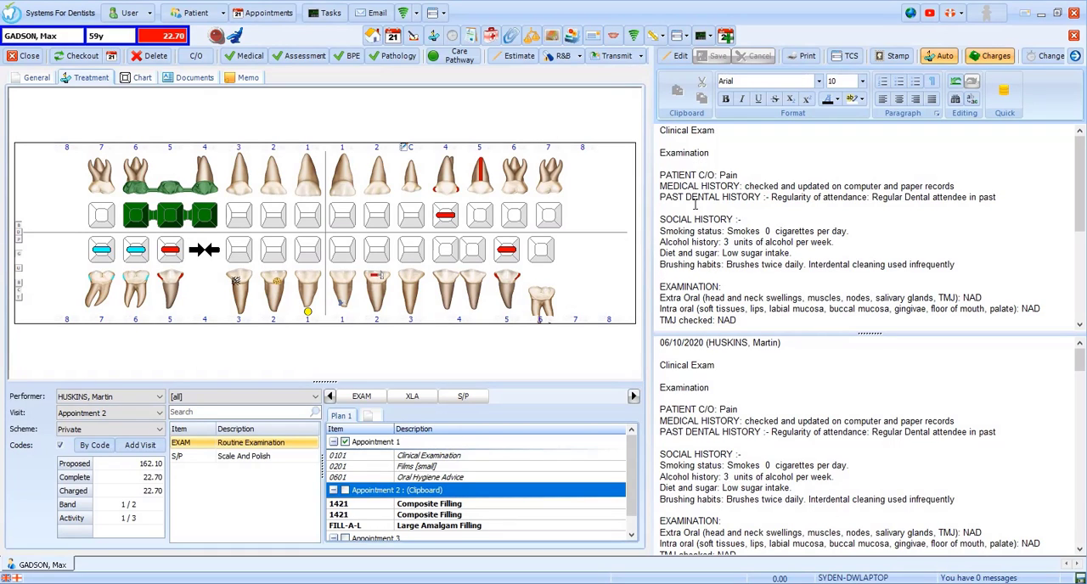
pyautogui.moveTo(656, 129); pyautogui.dragTo(656, 141)
pyautogui.press('Delete')
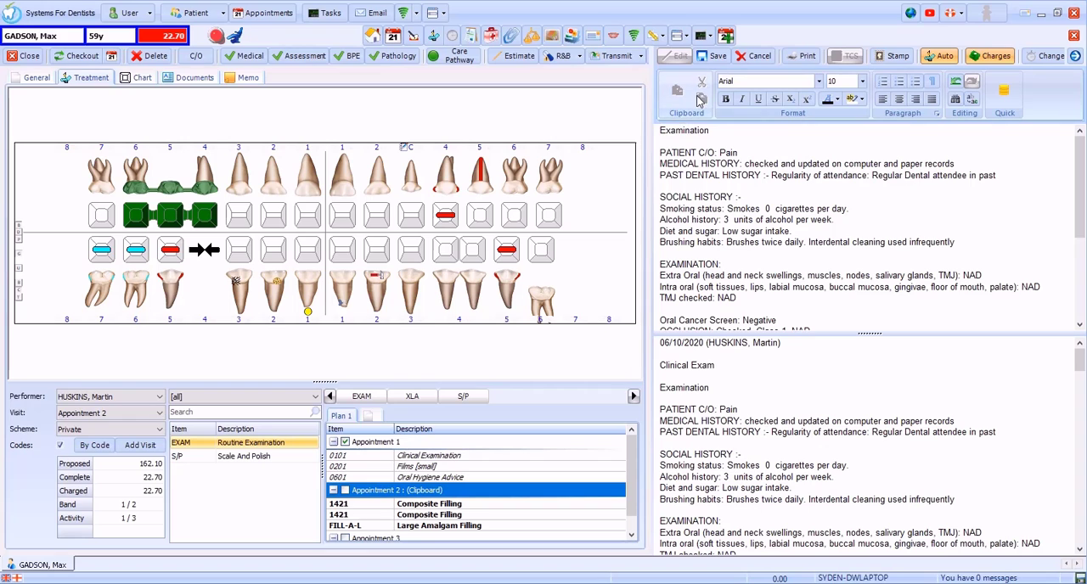
# Step: Format the note's "Examination" heading as 12 pt bold, italic and underlined, and save the note
pyautogui.moveTo(711, 130); pyautogui.dragTo(659, 130)
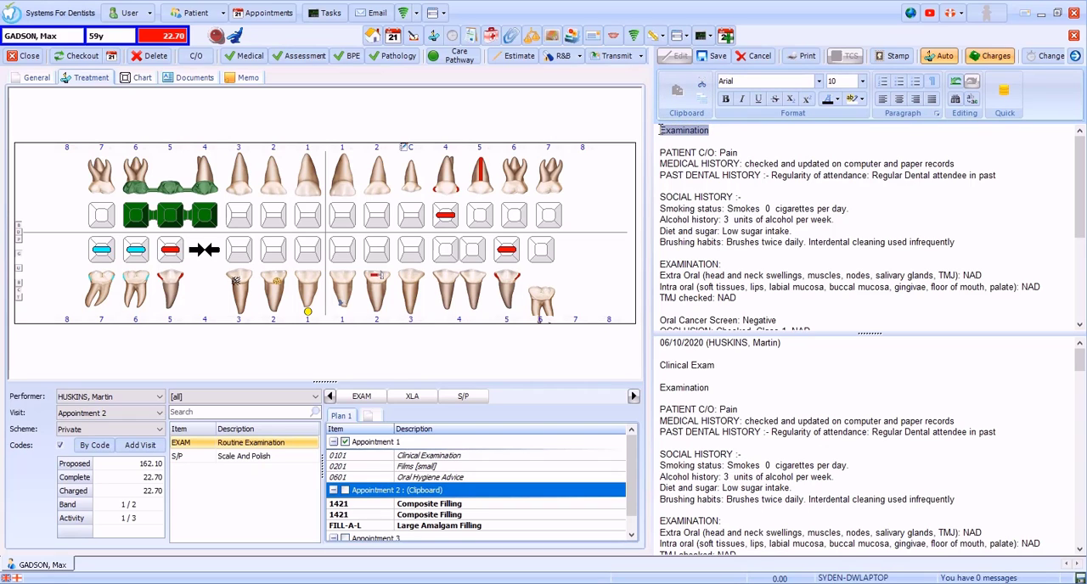
pyautogui.click(724, 102)
pyautogui.click(862, 81)
pyautogui.click(847, 136)
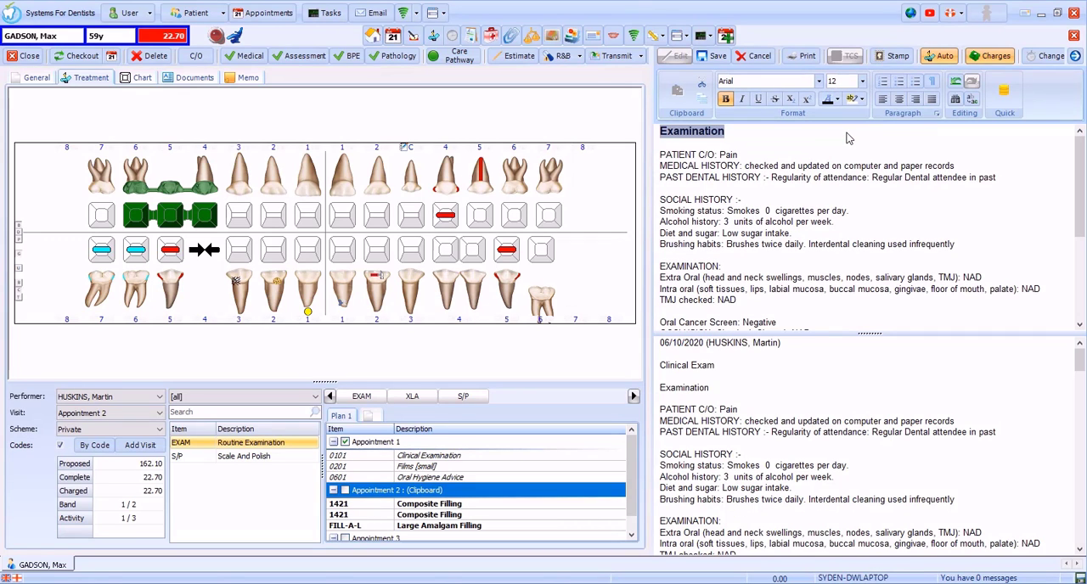
pyautogui.click(745, 100)
pyautogui.click(759, 100)
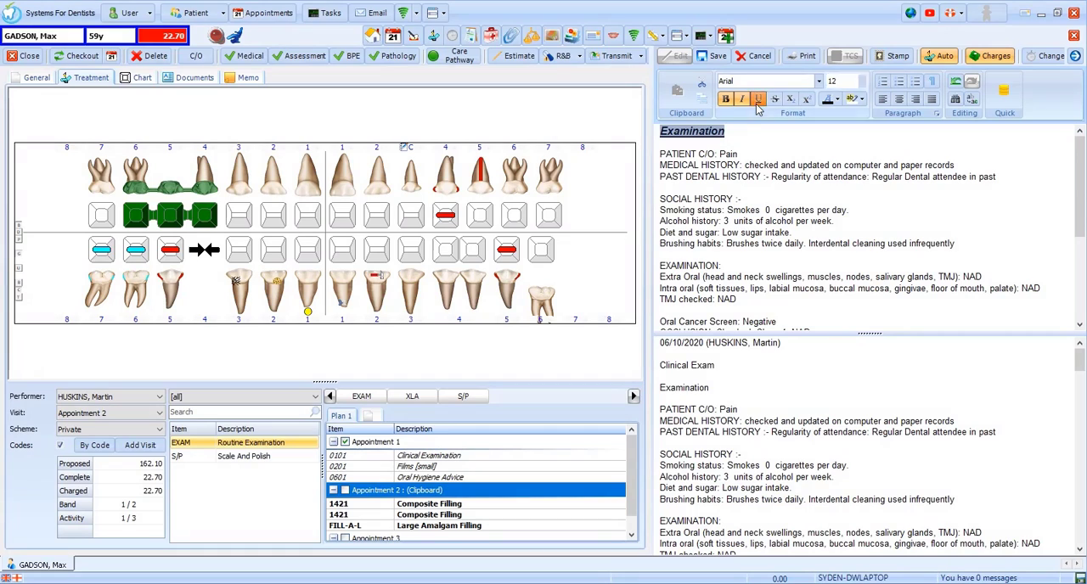
pyautogui.click(762, 129)
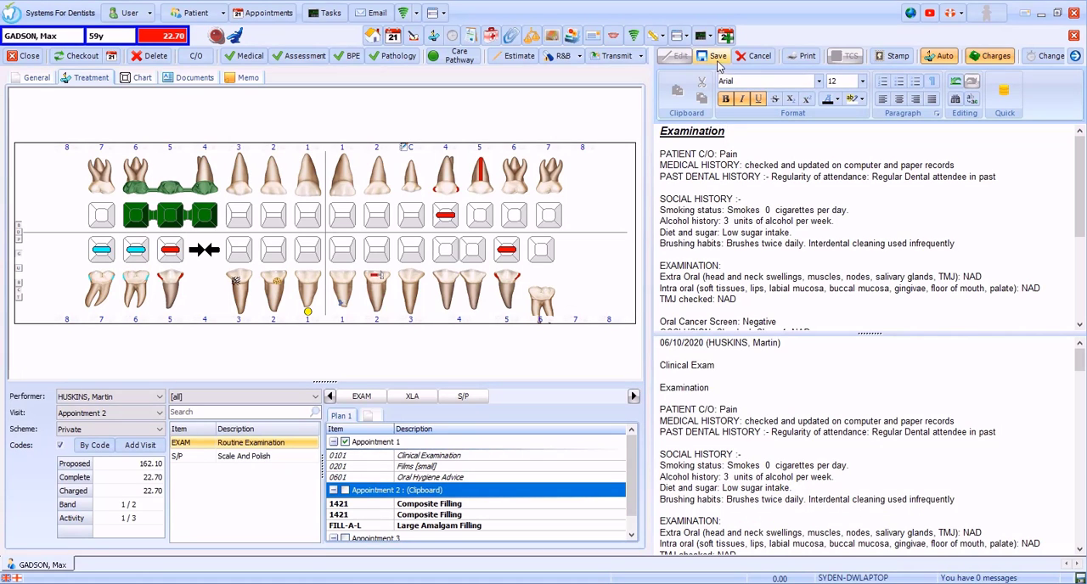
pyautogui.click(718, 59)
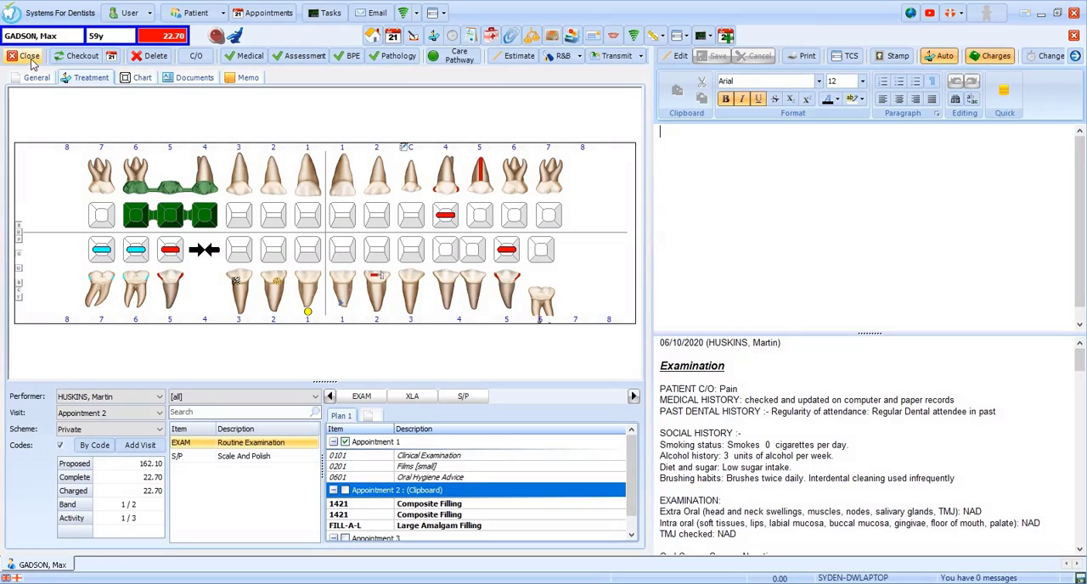
# Step: Close and reopen the 05/10/2020 course of treatment, and complete and charge the LL5 composite filling and all remaining Appointment 2 items
pyautogui.click(29, 56)
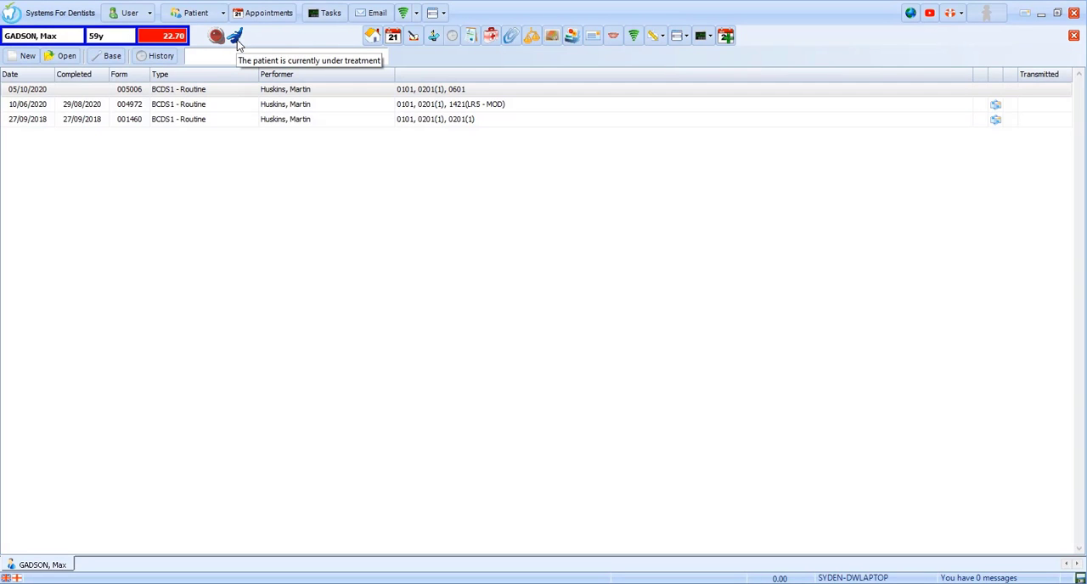
pyautogui.doubleClick(141, 92)
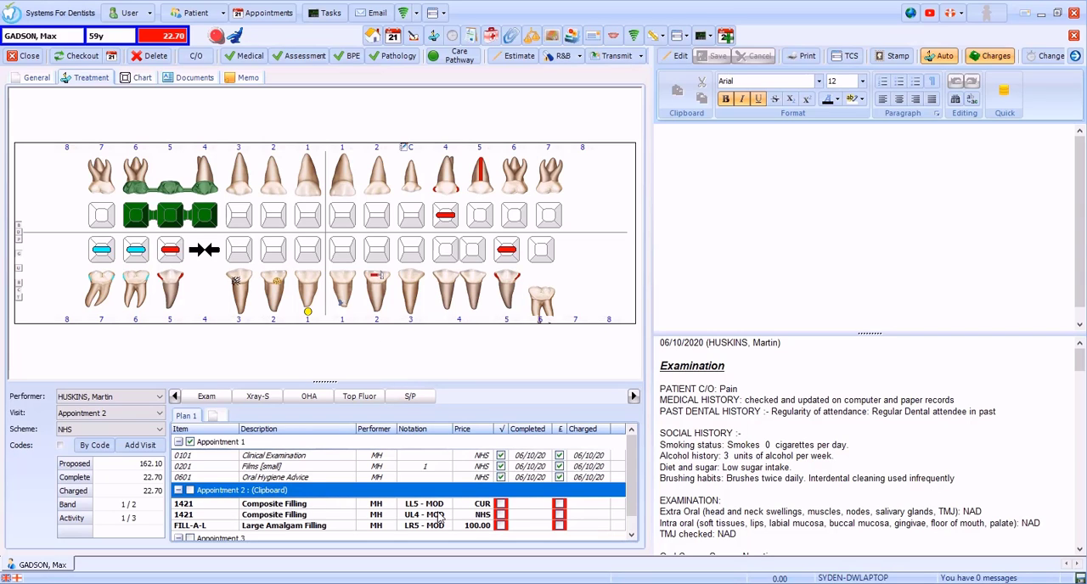
pyautogui.click(501, 505)
pyautogui.click(559, 504)
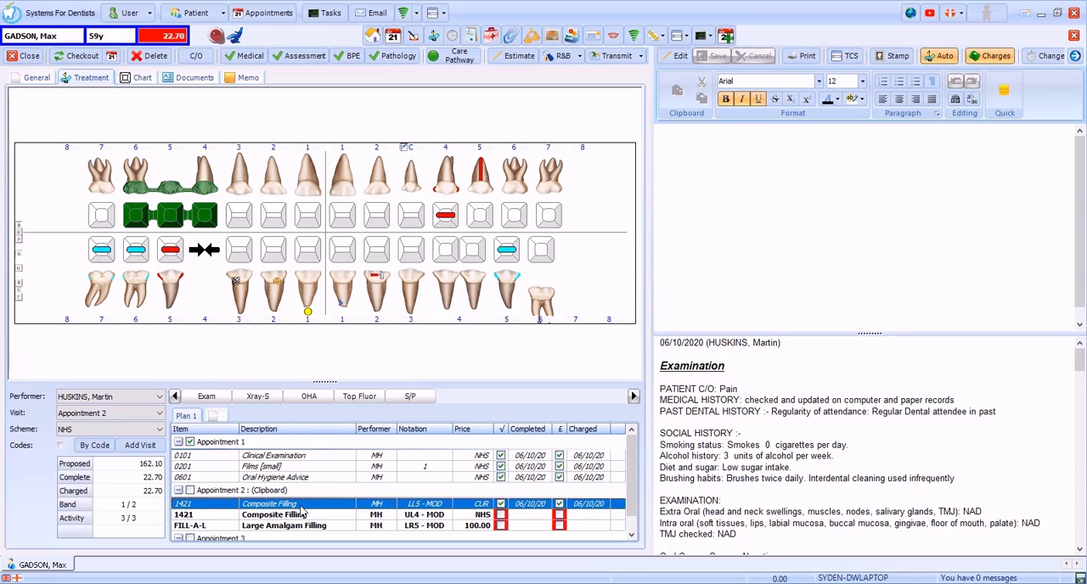
pyautogui.click(191, 491)
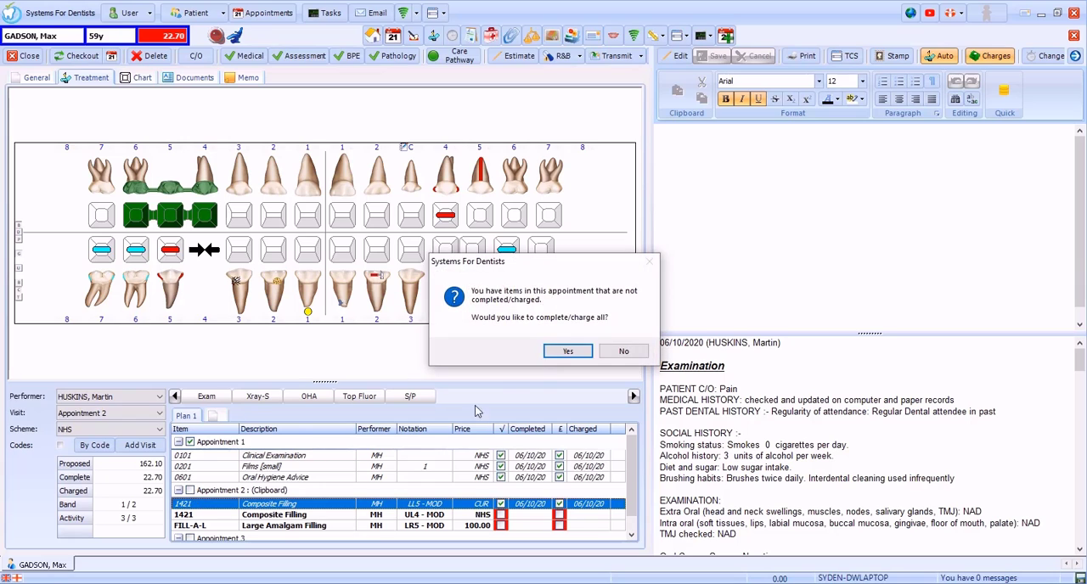
pyautogui.click(557, 353)
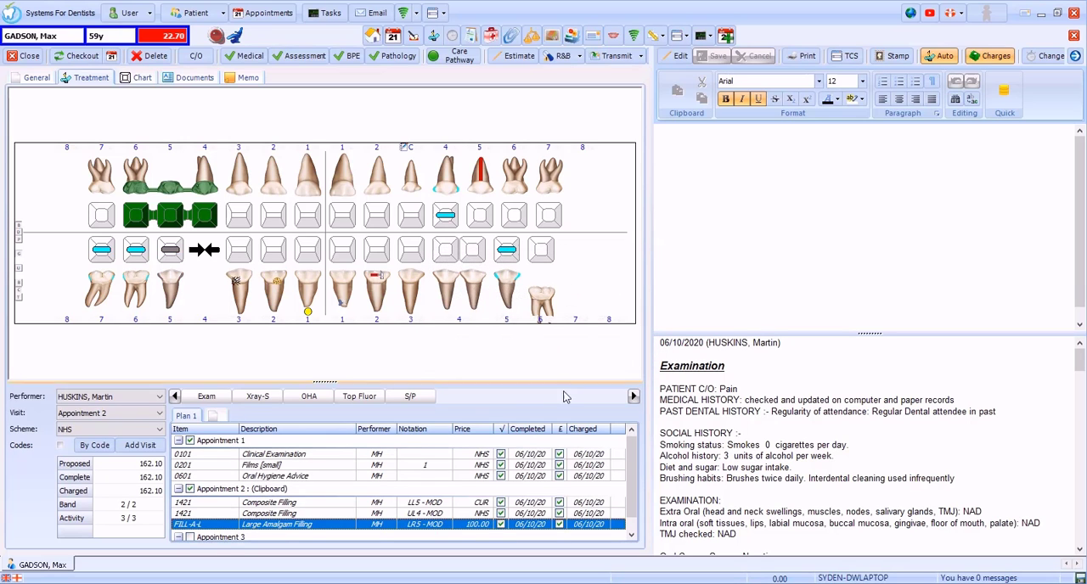
# Step: Mark the UL5 root filling in Appointment 3 as completed and charged
pyautogui.scroll(-1, 563, 464)
pyautogui.click(501, 536)
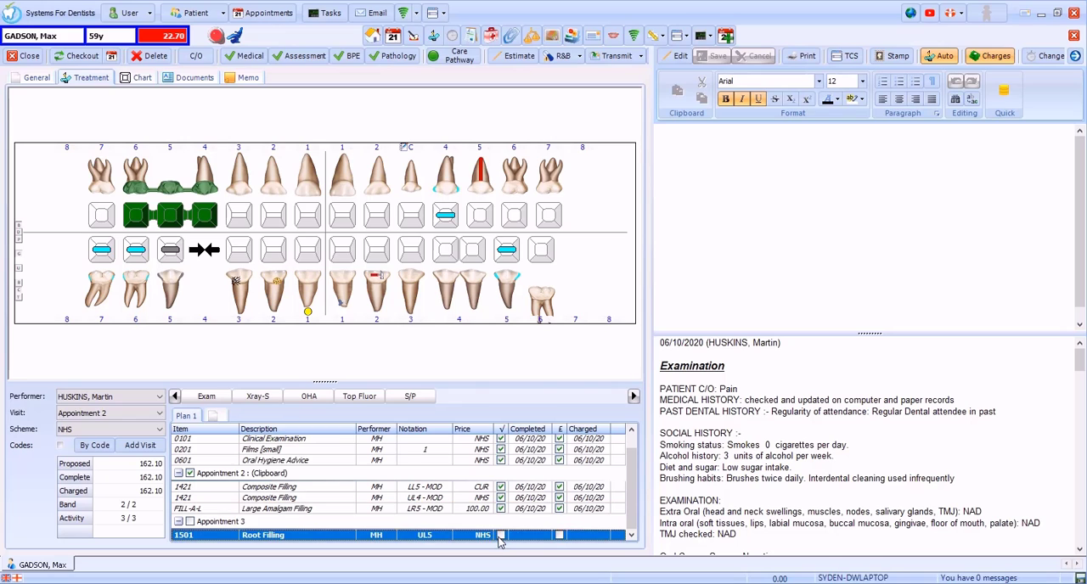
pyautogui.click(560, 535)
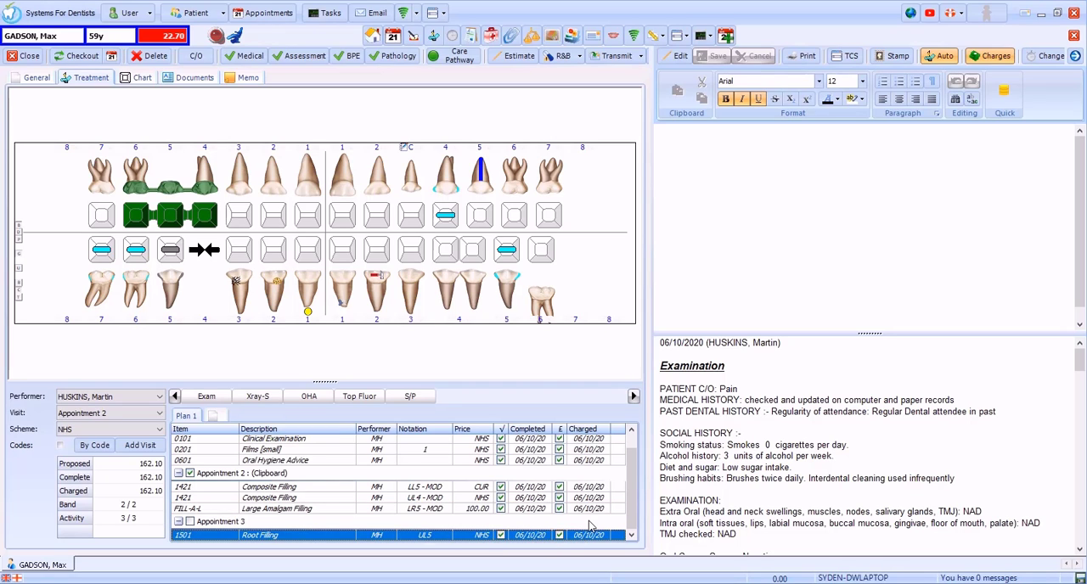
pyautogui.scroll(1, 590, 527)
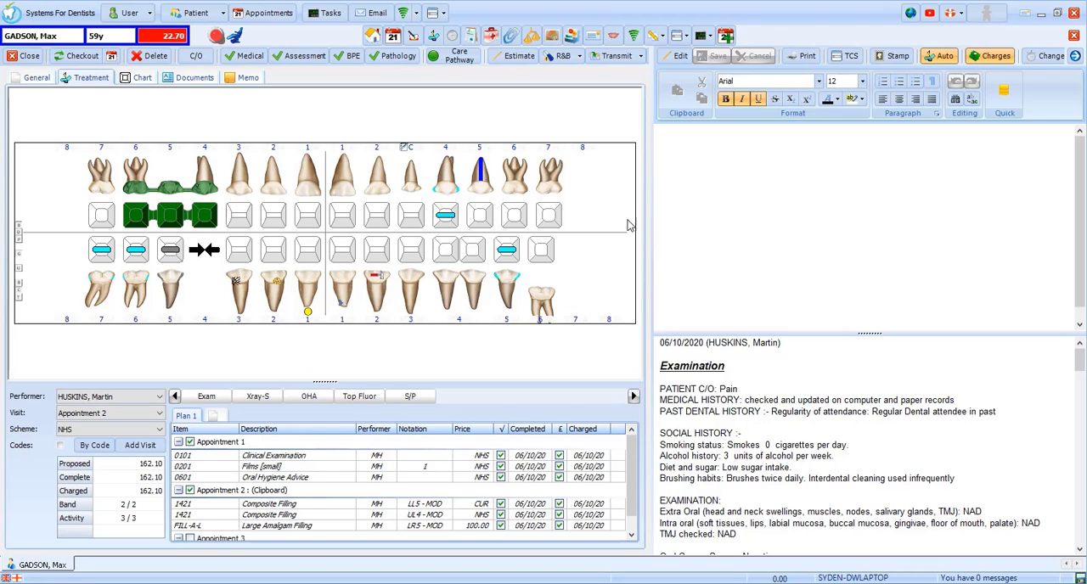
# Step: Transmit the completed NHS course with toothbrushing advice and continuity of care marked in the key performance indicators
pyautogui.click(634, 61)
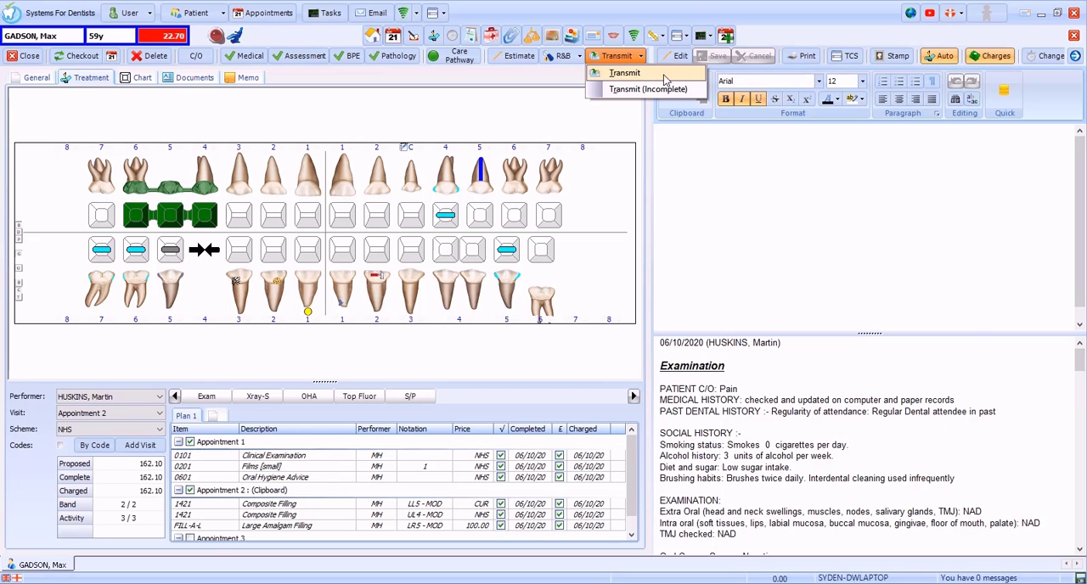
pyautogui.click(665, 75)
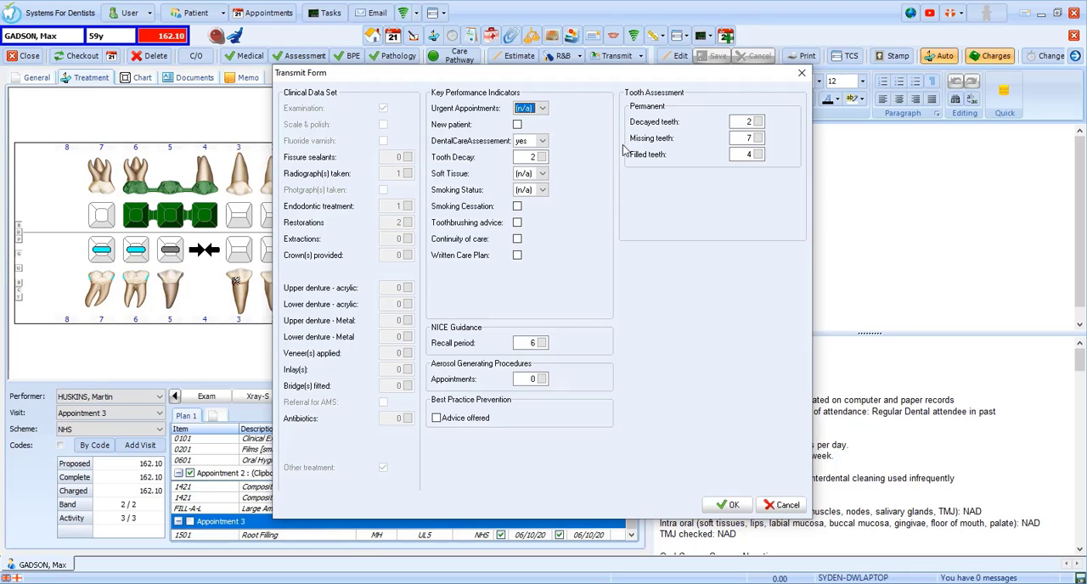
pyautogui.click(517, 224)
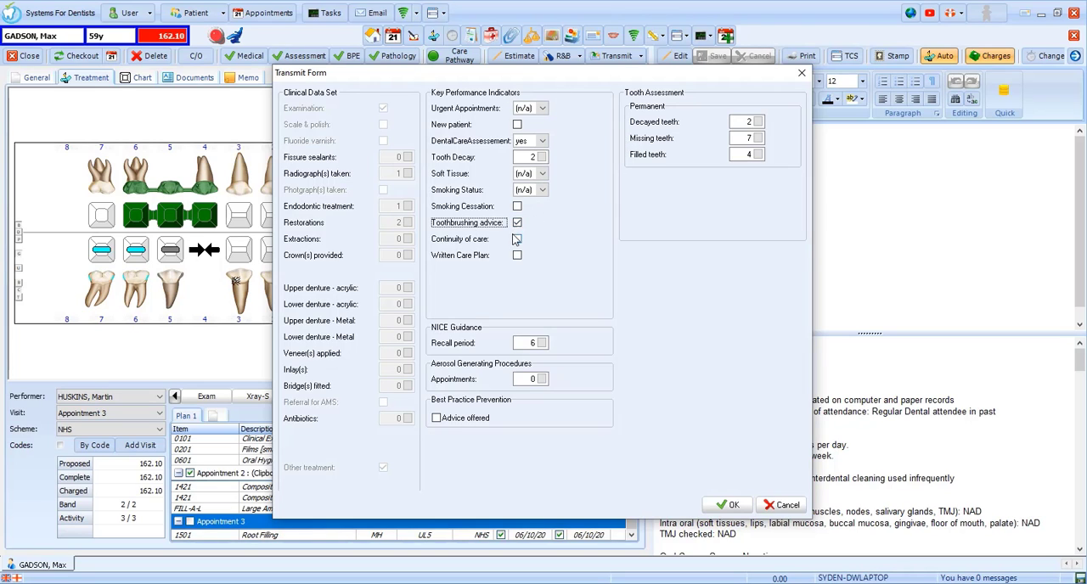
pyautogui.click(517, 241)
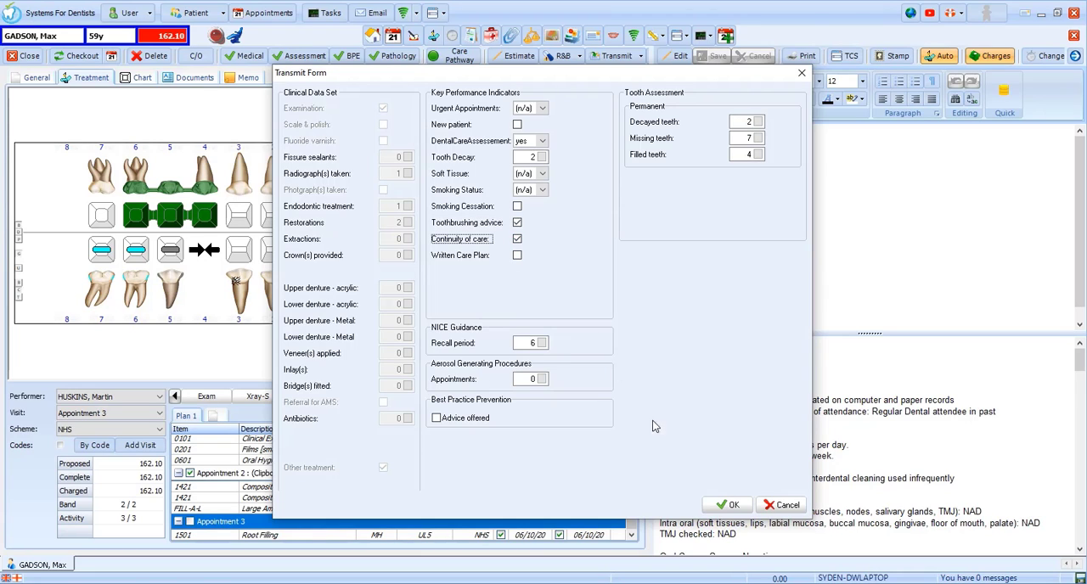
pyautogui.click(732, 506)
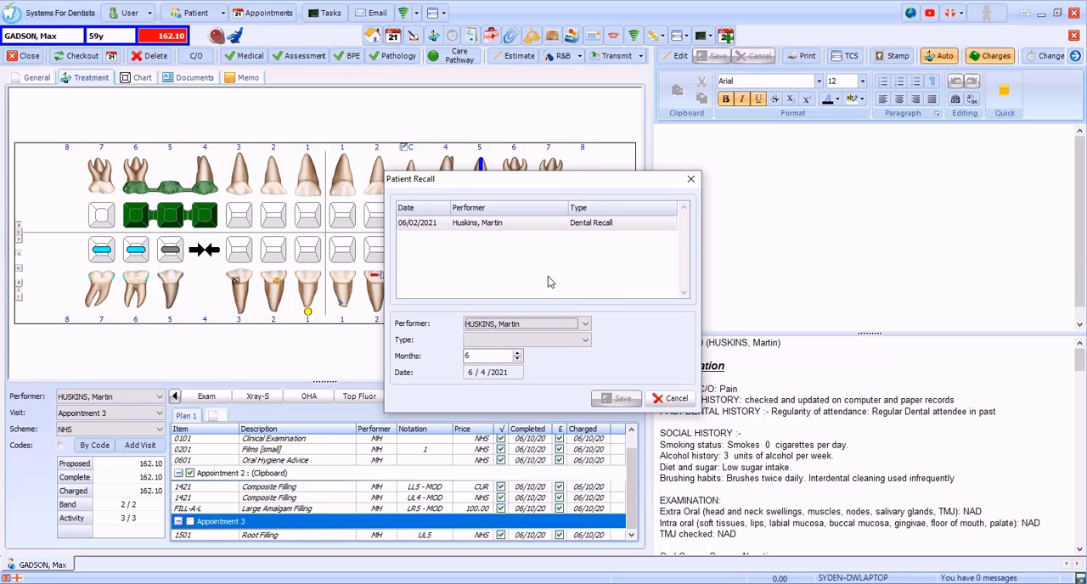
# Step: Save a new Dental Recall for the patient at 6 months, dated 6/4/2021
pyautogui.click(484, 226)
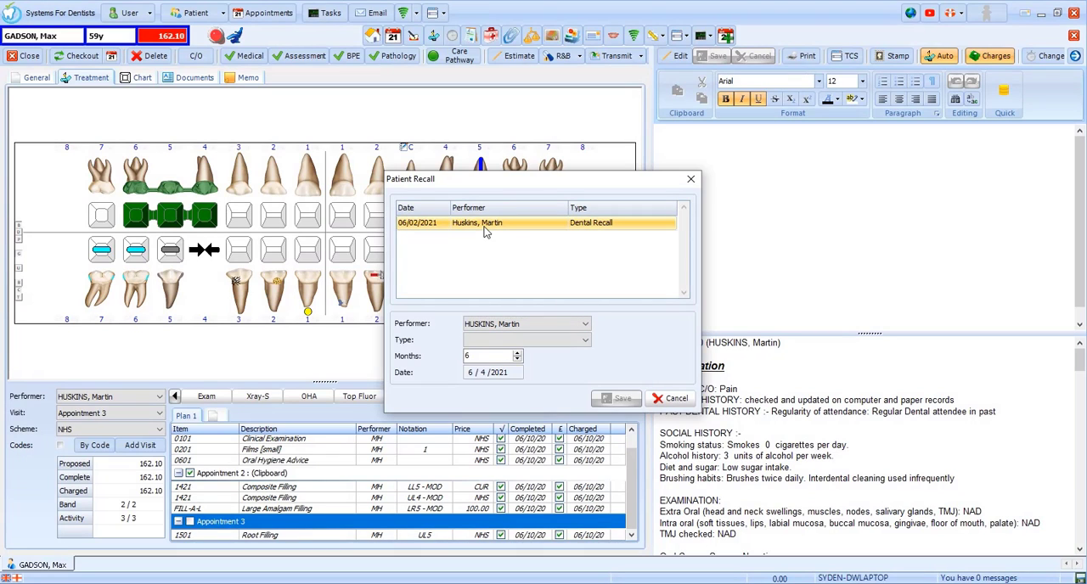
pyautogui.click(494, 341)
pyautogui.click(495, 351)
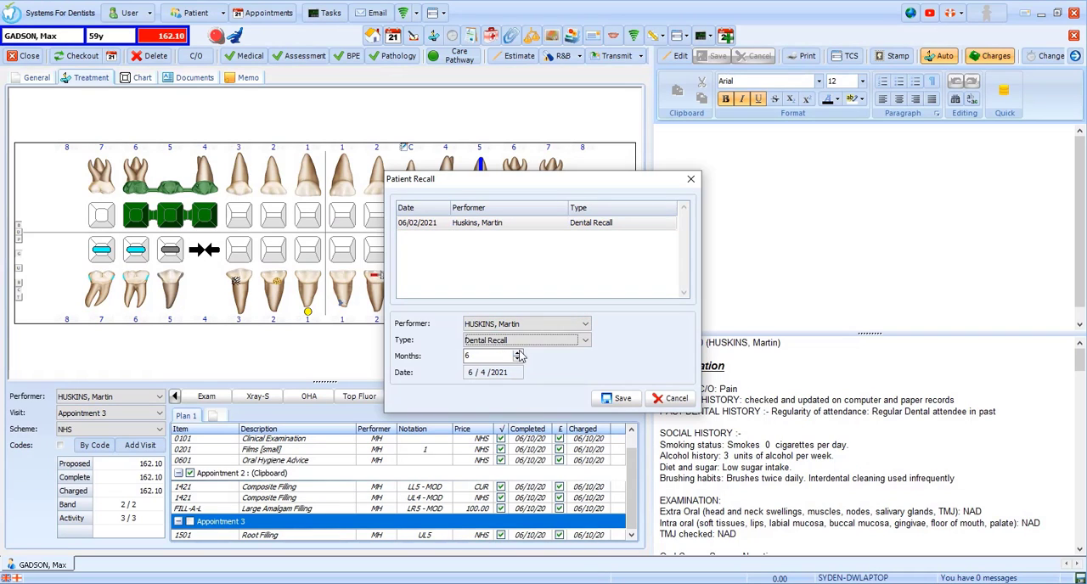
pyautogui.click(622, 400)
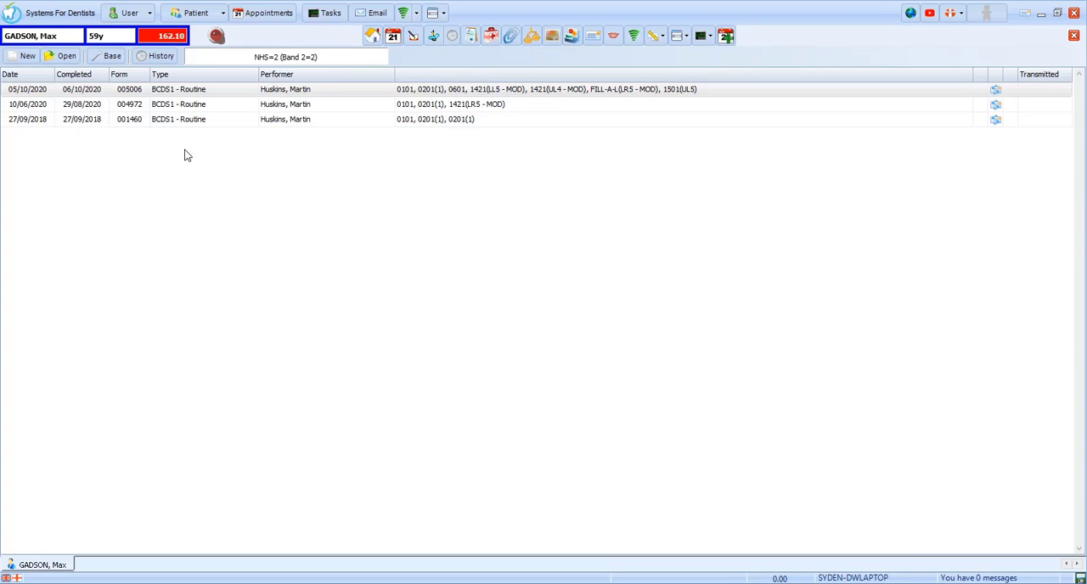
# Step: Create a new treatment course dated 06/10/2020 under the Private scheme
pyautogui.click(33, 61)
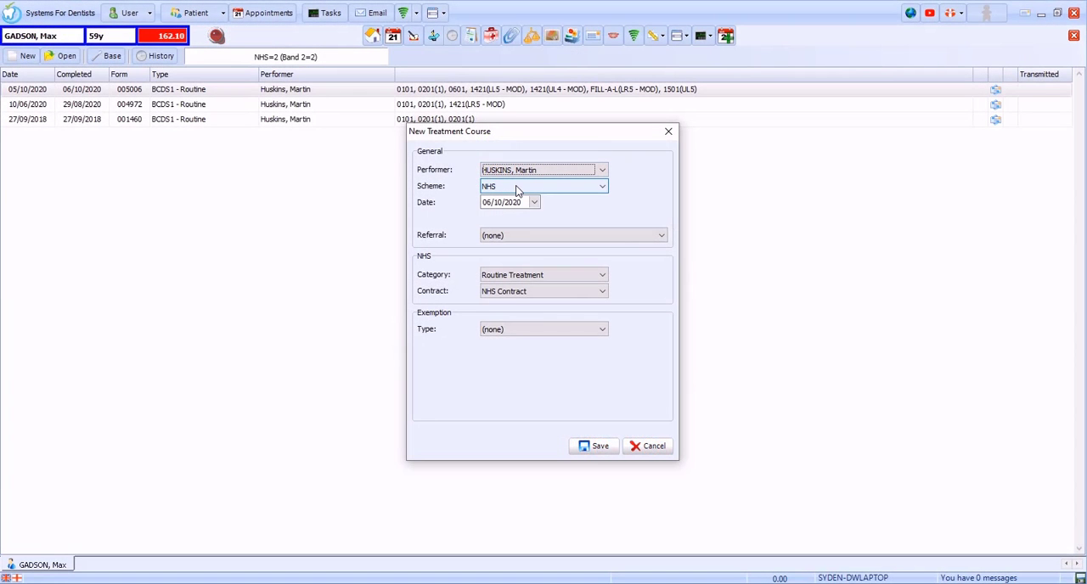
pyautogui.click(516, 187)
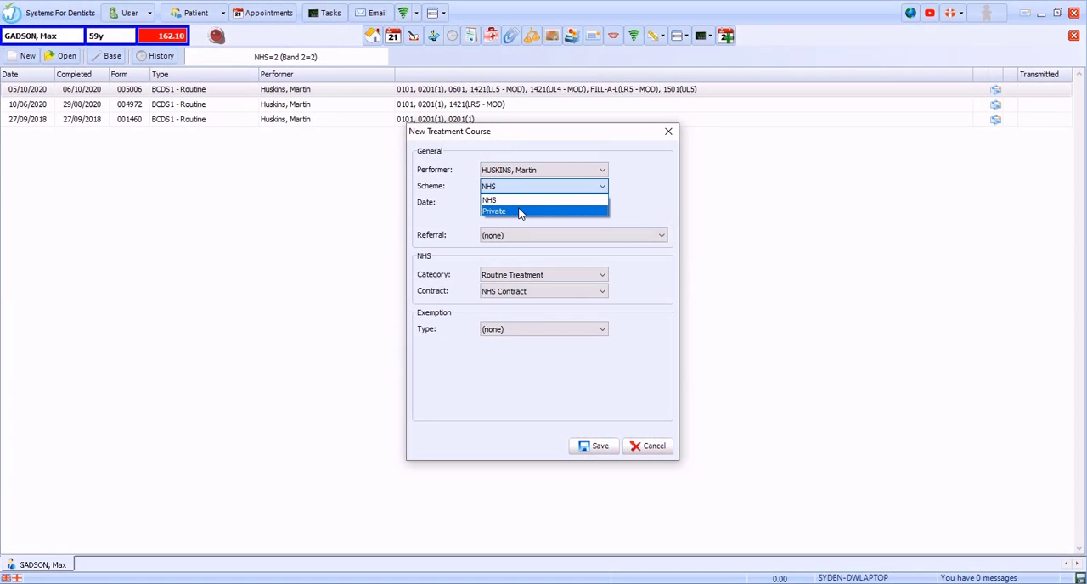
pyautogui.click(520, 212)
pyautogui.click(602, 447)
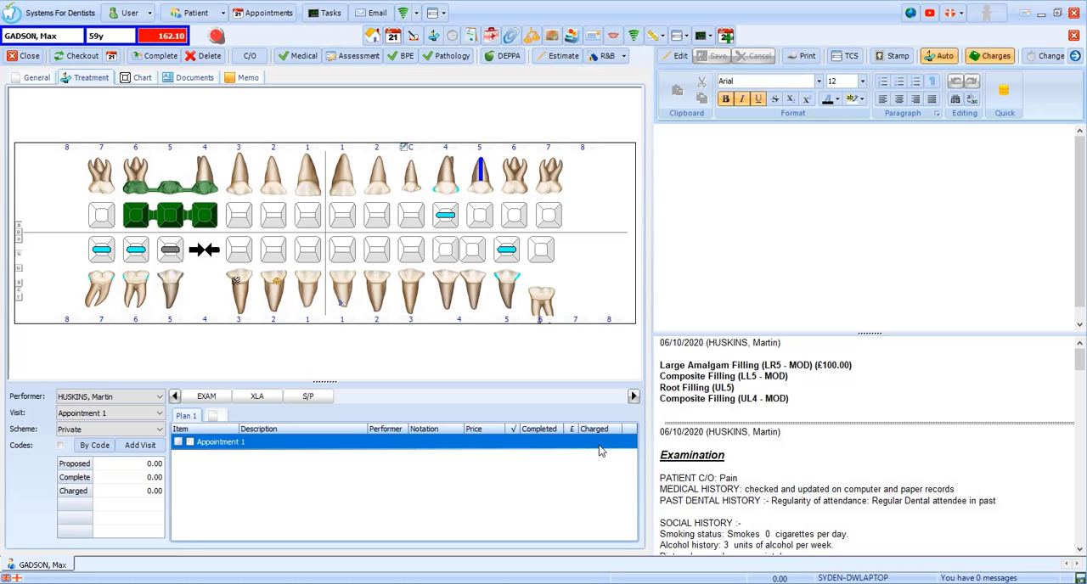
# Step: Add a Routine Examination and a Scale And Polish to Appointment 1, and mark the whole appointment completed and charged
pyautogui.click(206, 396)
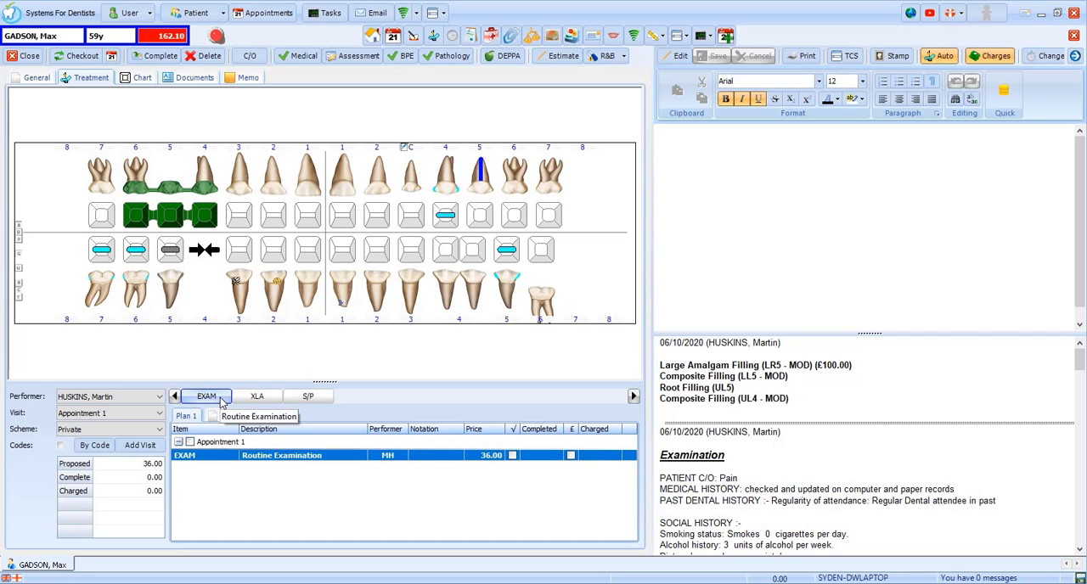
pyautogui.click(299, 399)
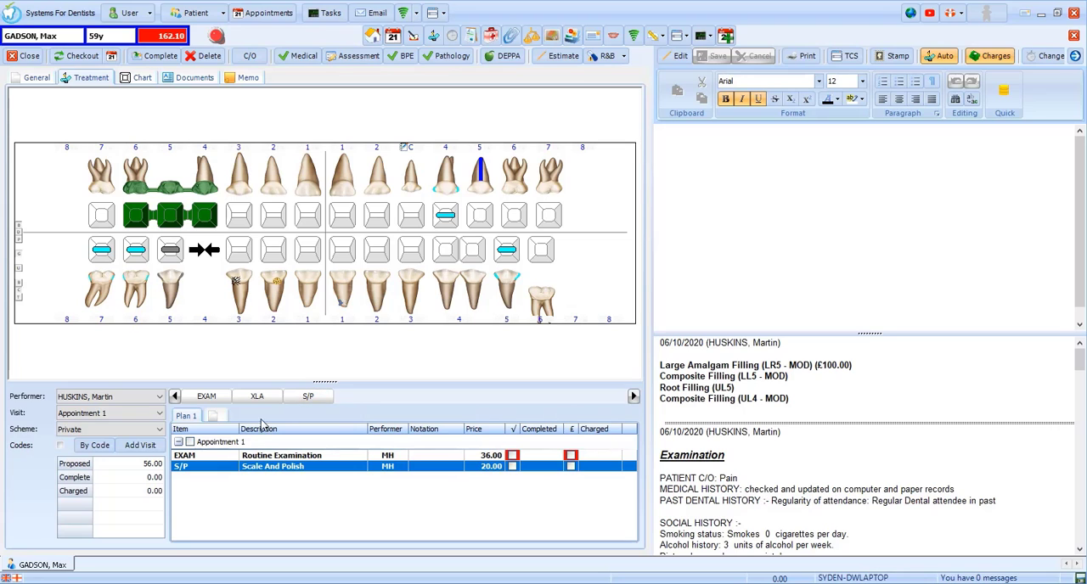
pyautogui.click(191, 442)
pyautogui.click(568, 351)
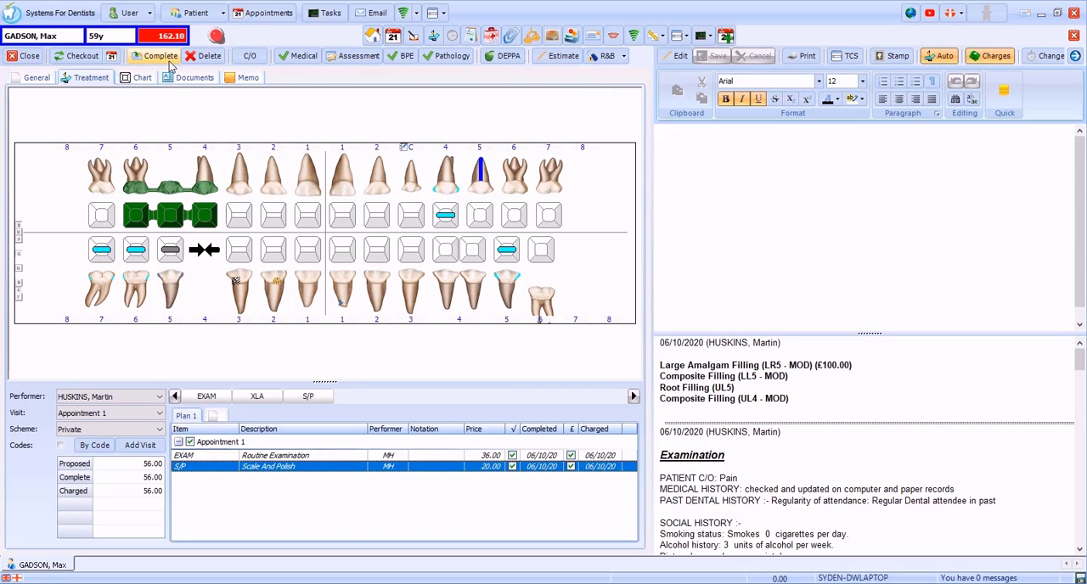
# Step: Plan a follow-up treatment appointment in 6 months with the reason Examination and a duration of 15
pyautogui.click(116, 60)
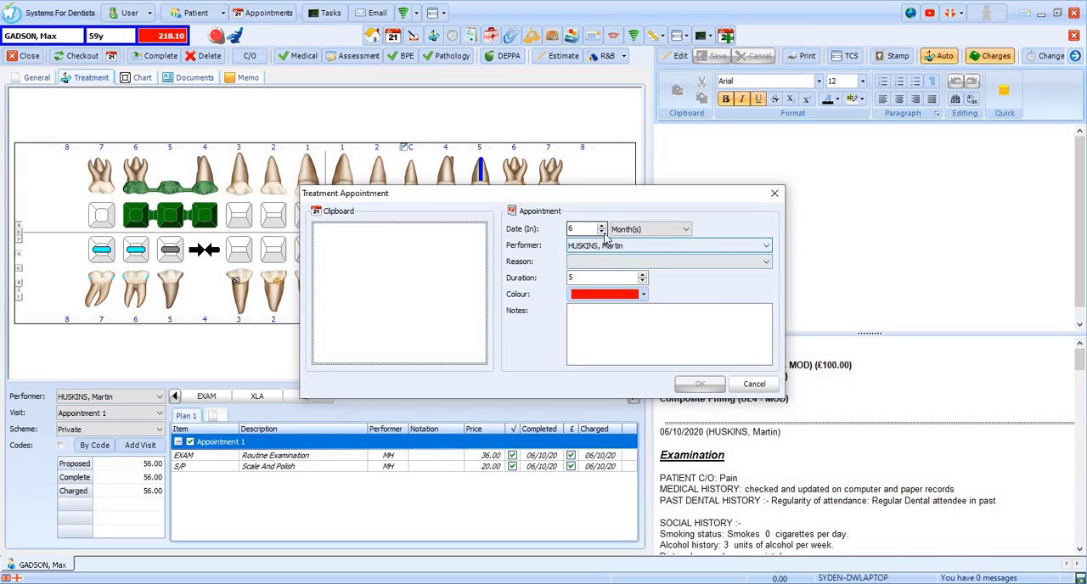
pyautogui.click(665, 231)
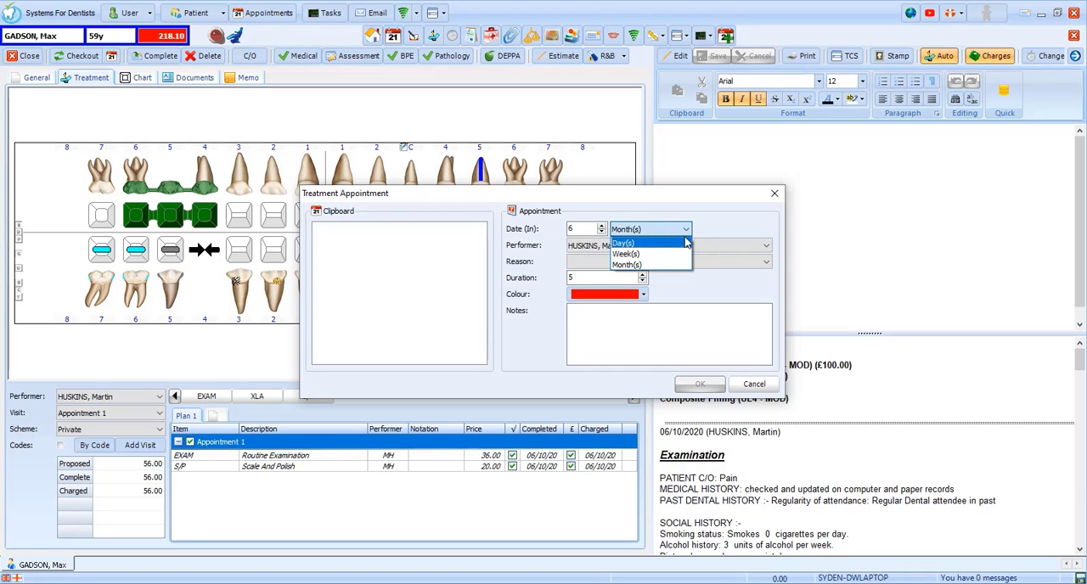
pyautogui.click(712, 238)
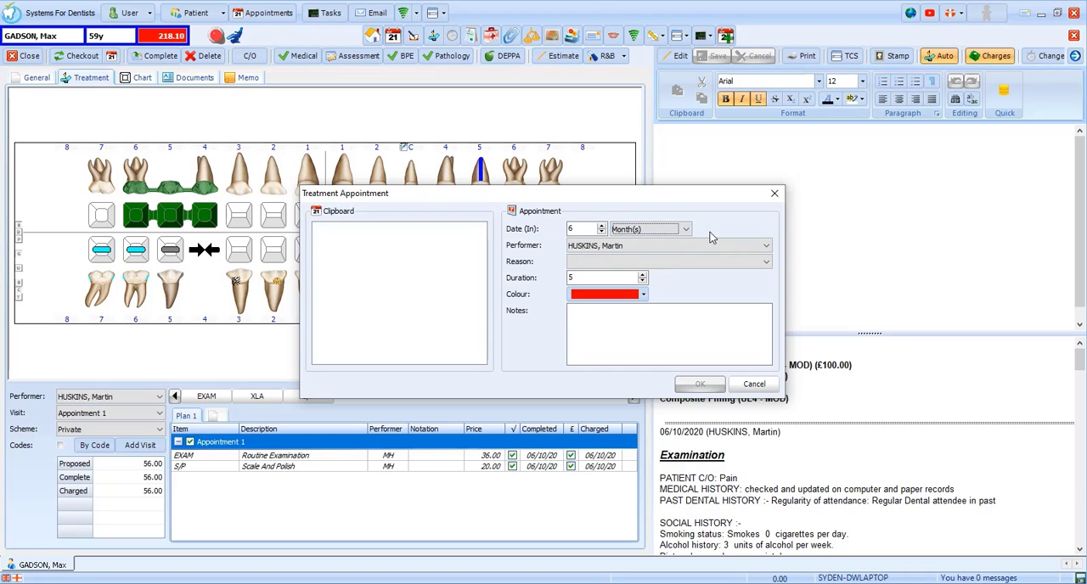
pyautogui.click(686, 261)
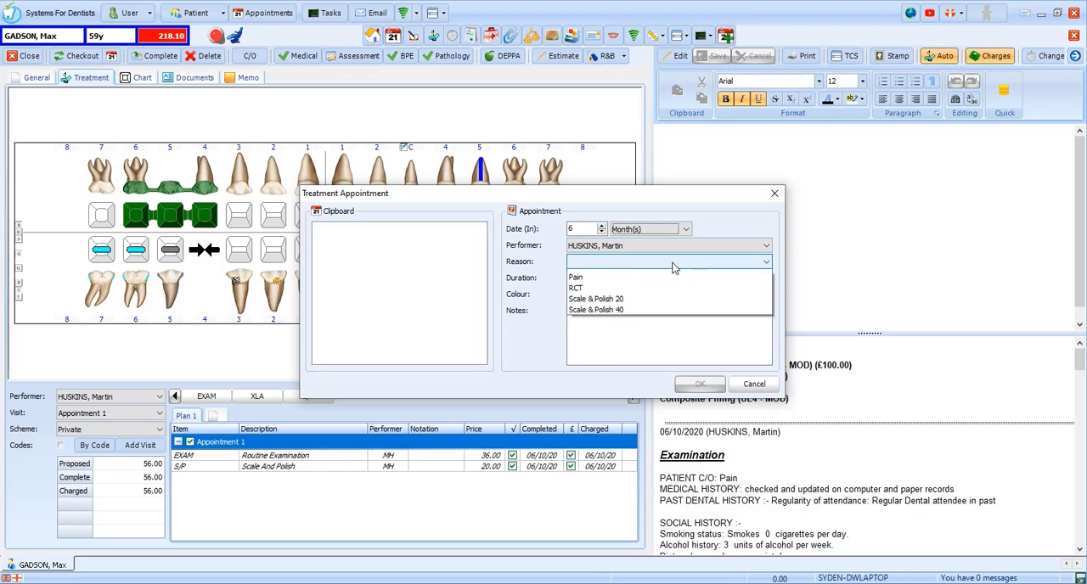
pyautogui.click(672, 300)
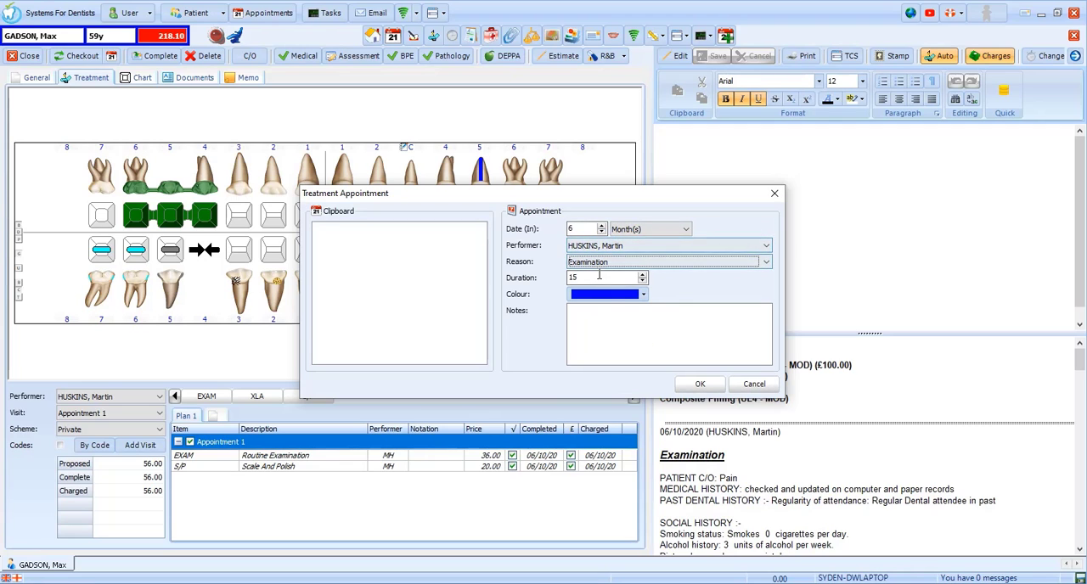
pyautogui.click(702, 387)
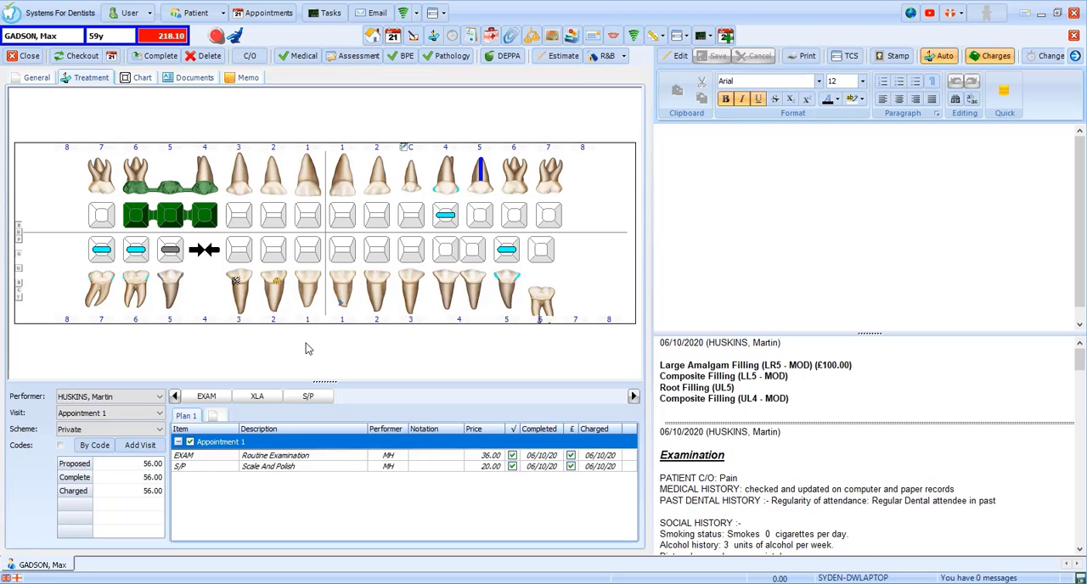
# Step: Complete and close the private course's claim without adding another patient recall
pyautogui.click(160, 57)
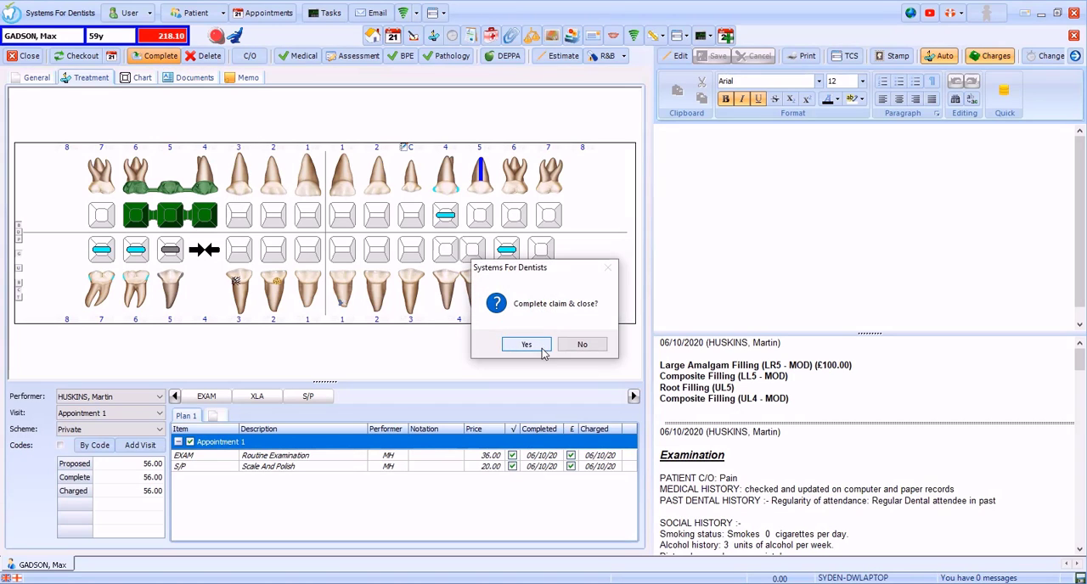
pyautogui.click(542, 350)
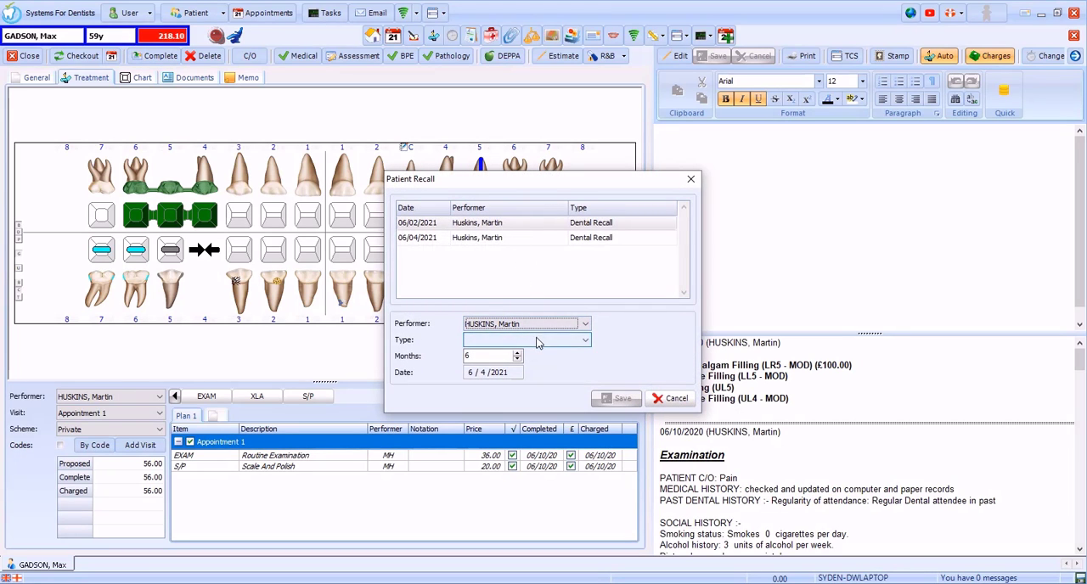
pyautogui.click(678, 400)
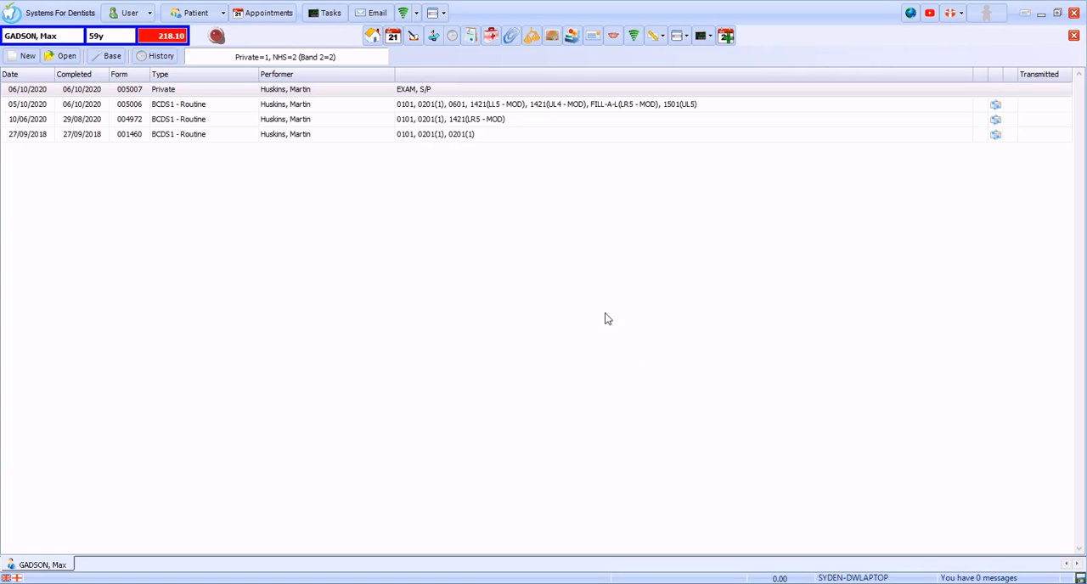